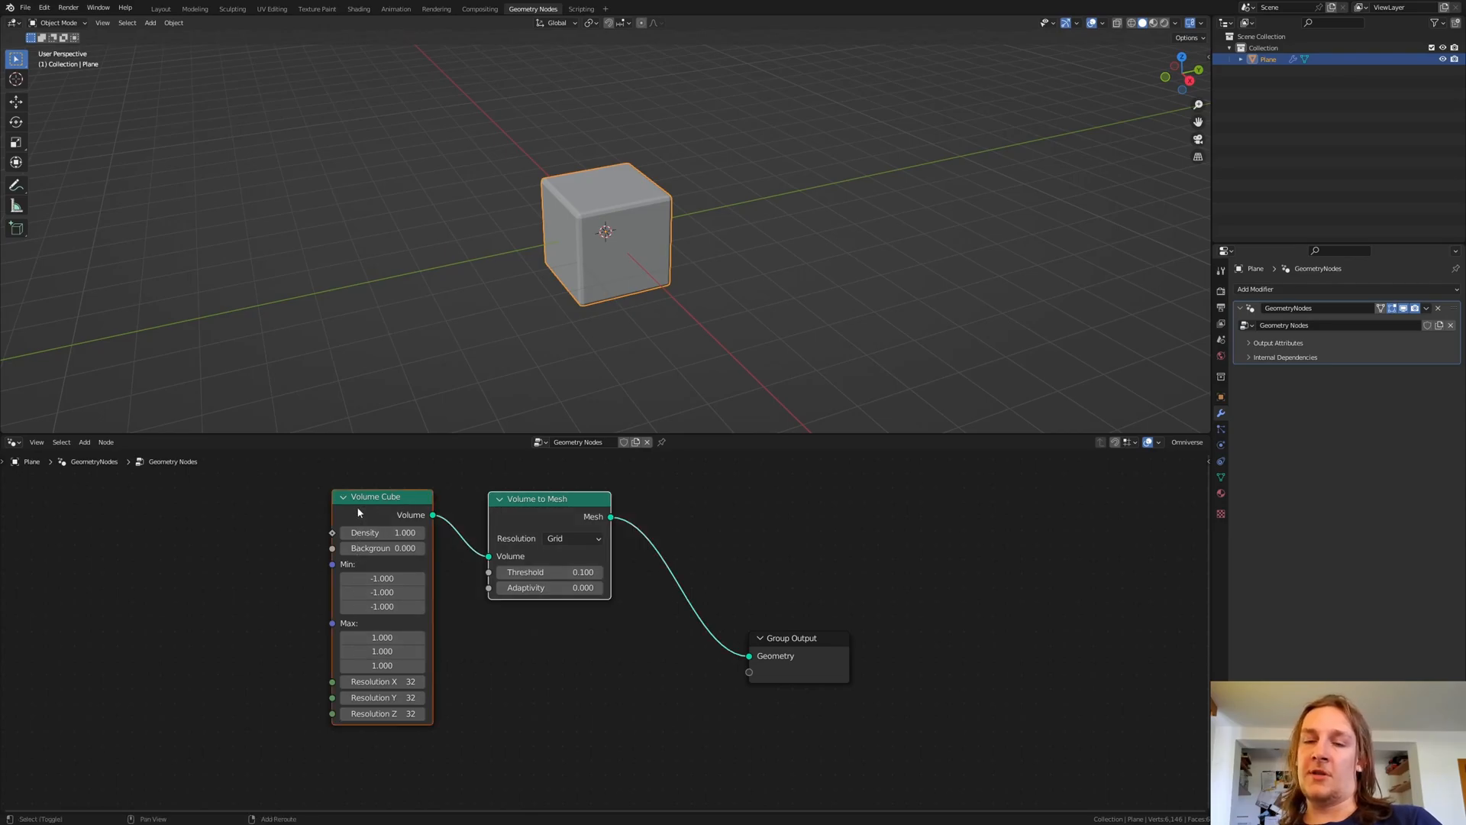
Place a duplicate of the Volume Cube and Volume to Mesh nodes directly below the originals.
click(358, 762)
scroll(661, 644, down, 3)
scroll(661, 645, right, 5)
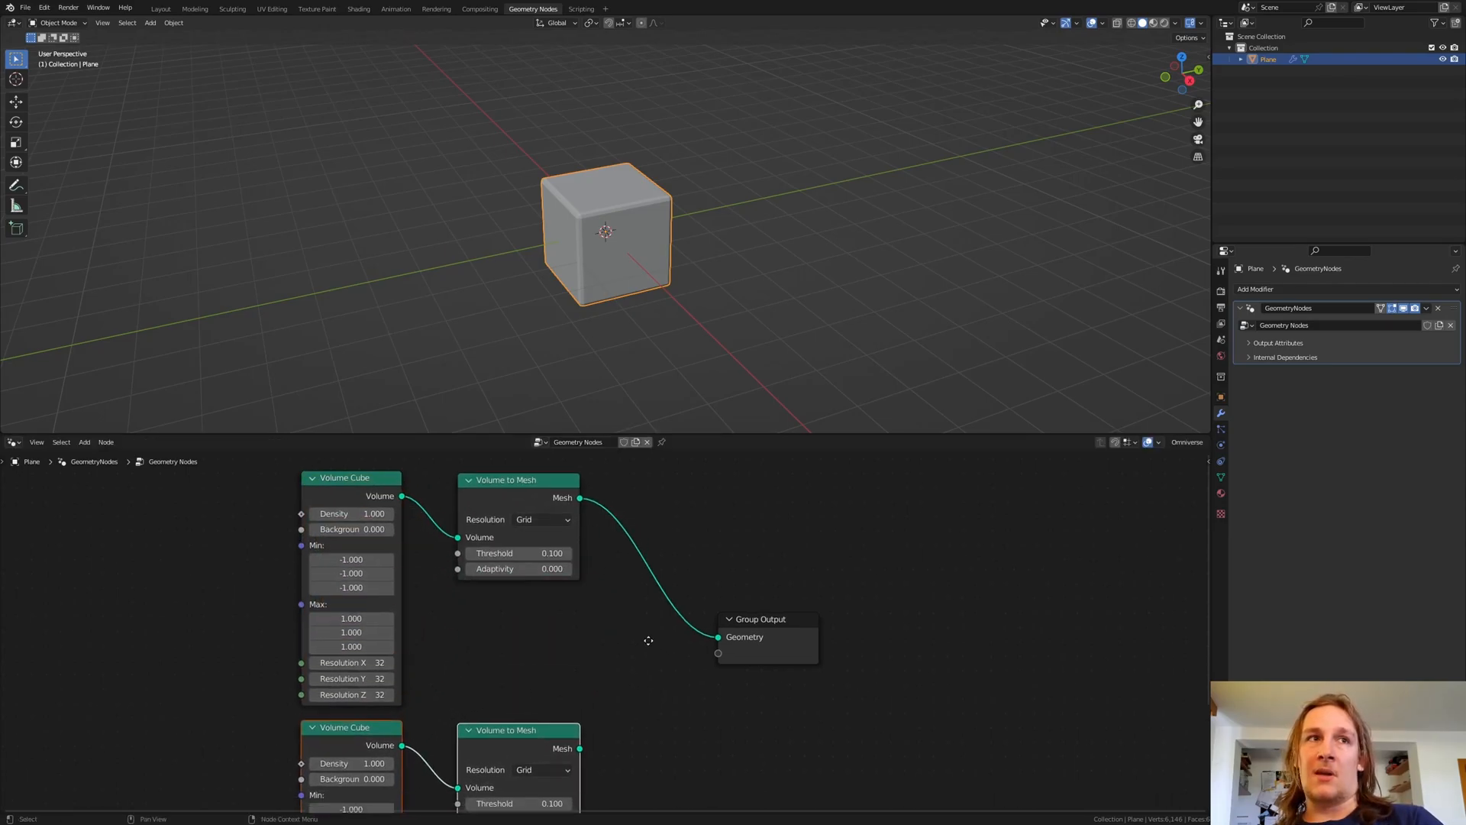
Insert an Instance on Points node on the link between Volume to Mesh and Group Output, with Group Output moved aside for space.
drag(667, 583, 879, 561)
key(shift+a)
click(817, 540)
text(insta)
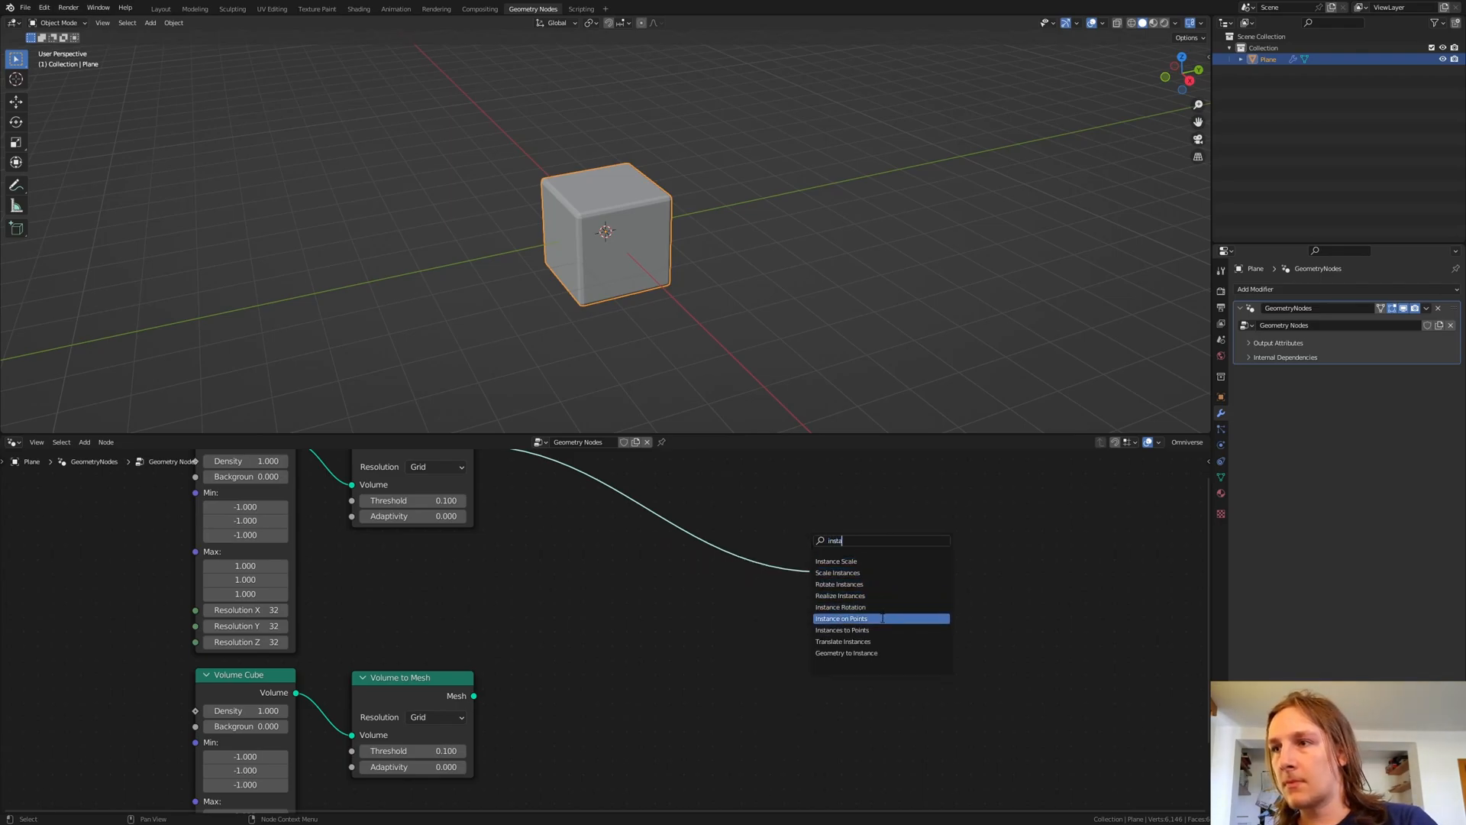
click(883, 619)
click(737, 563)
Connect the lower Volume to Mesh to the Points input of Instance on Points and the upper one to its Instance input.
drag(477, 697, 532, 665)
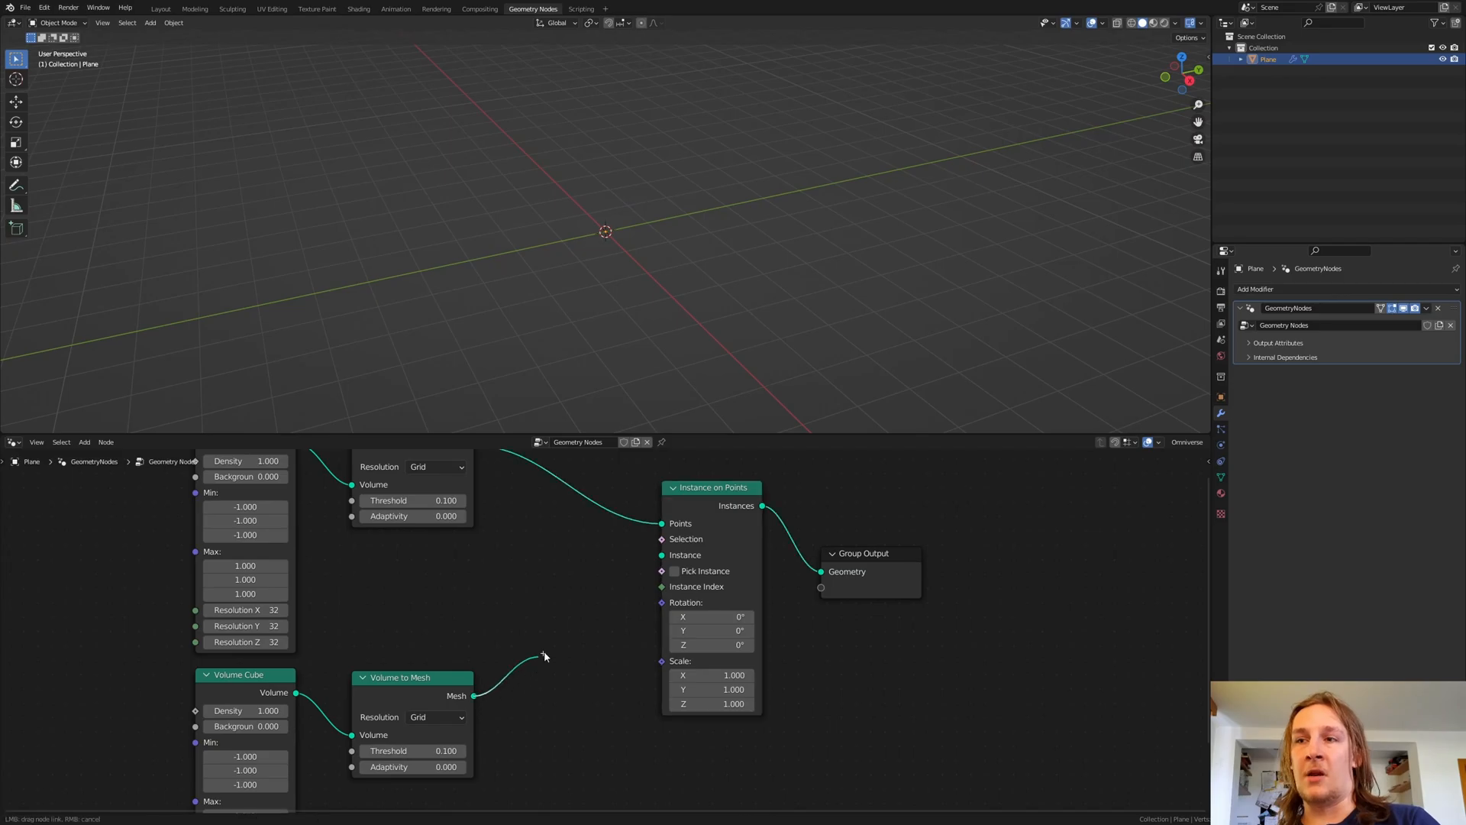
drag(662, 551, 663, 526)
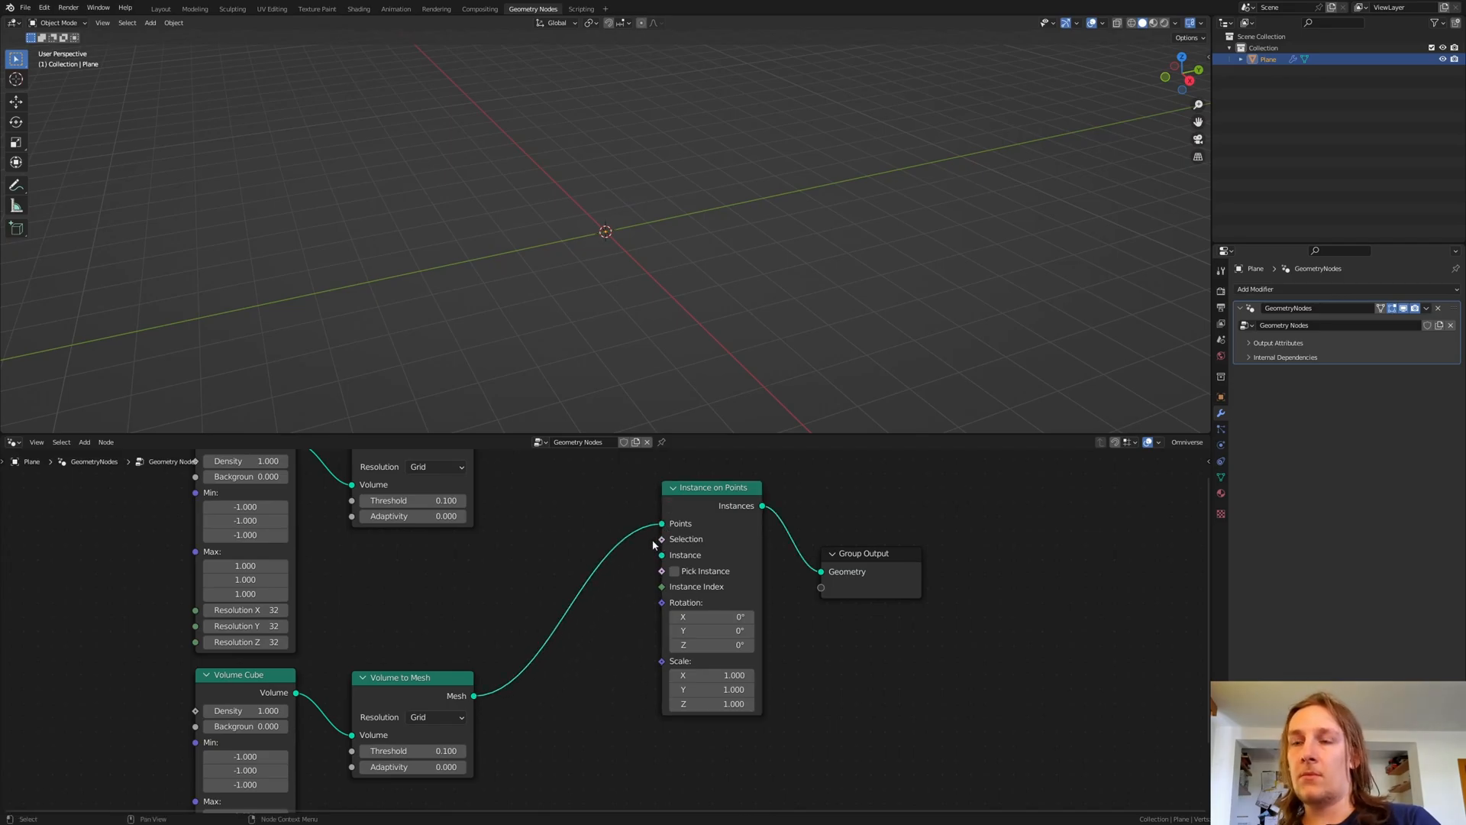
scroll(484, 517, up, 3)
drag(446, 492, 634, 602)
Set the X, Y and Z resolution of the lower Volume Cube to 2.
middle_drag(485, 705, 589, 467)
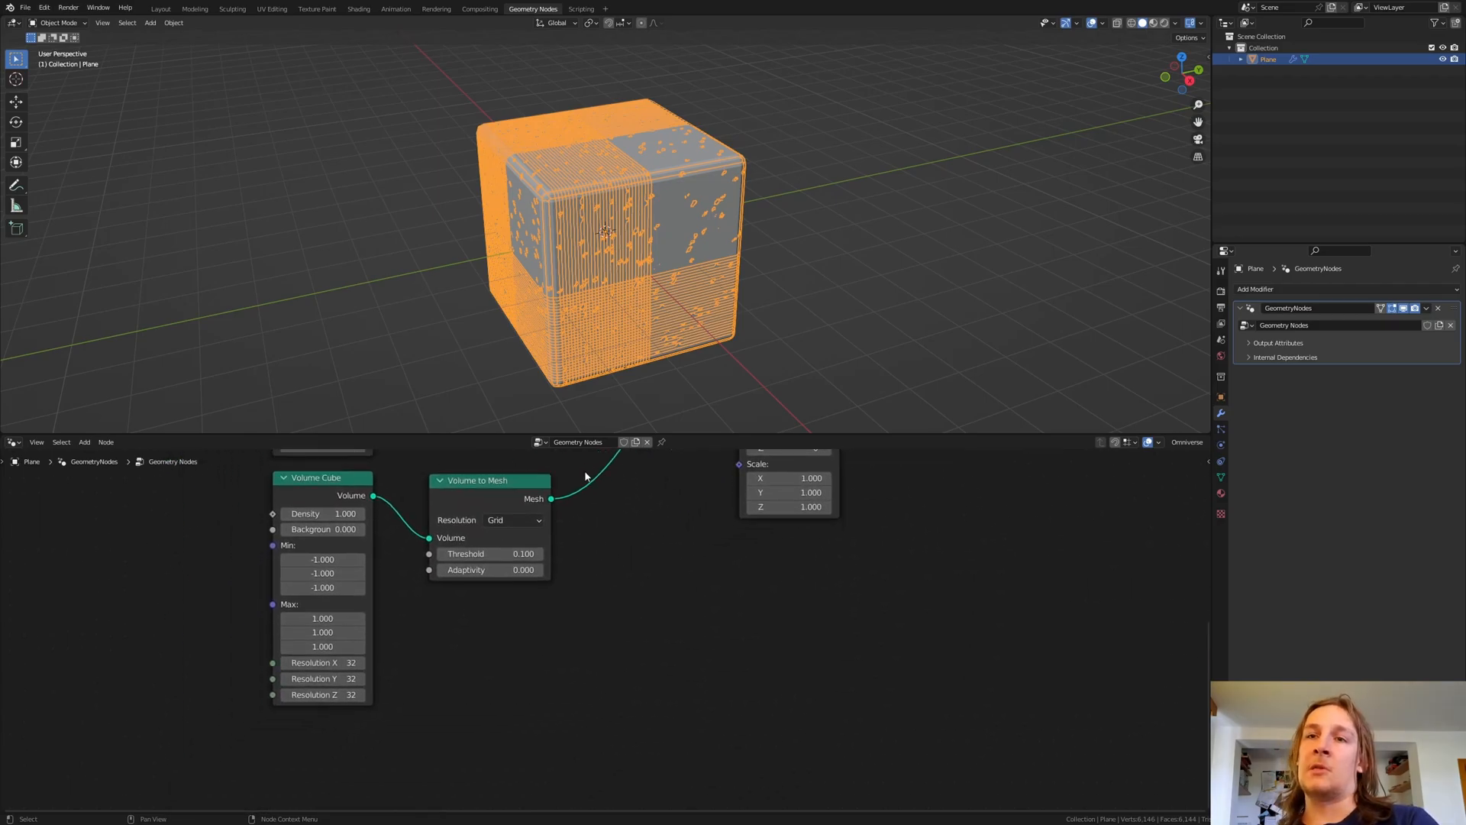
drag(340, 662, 340, 694)
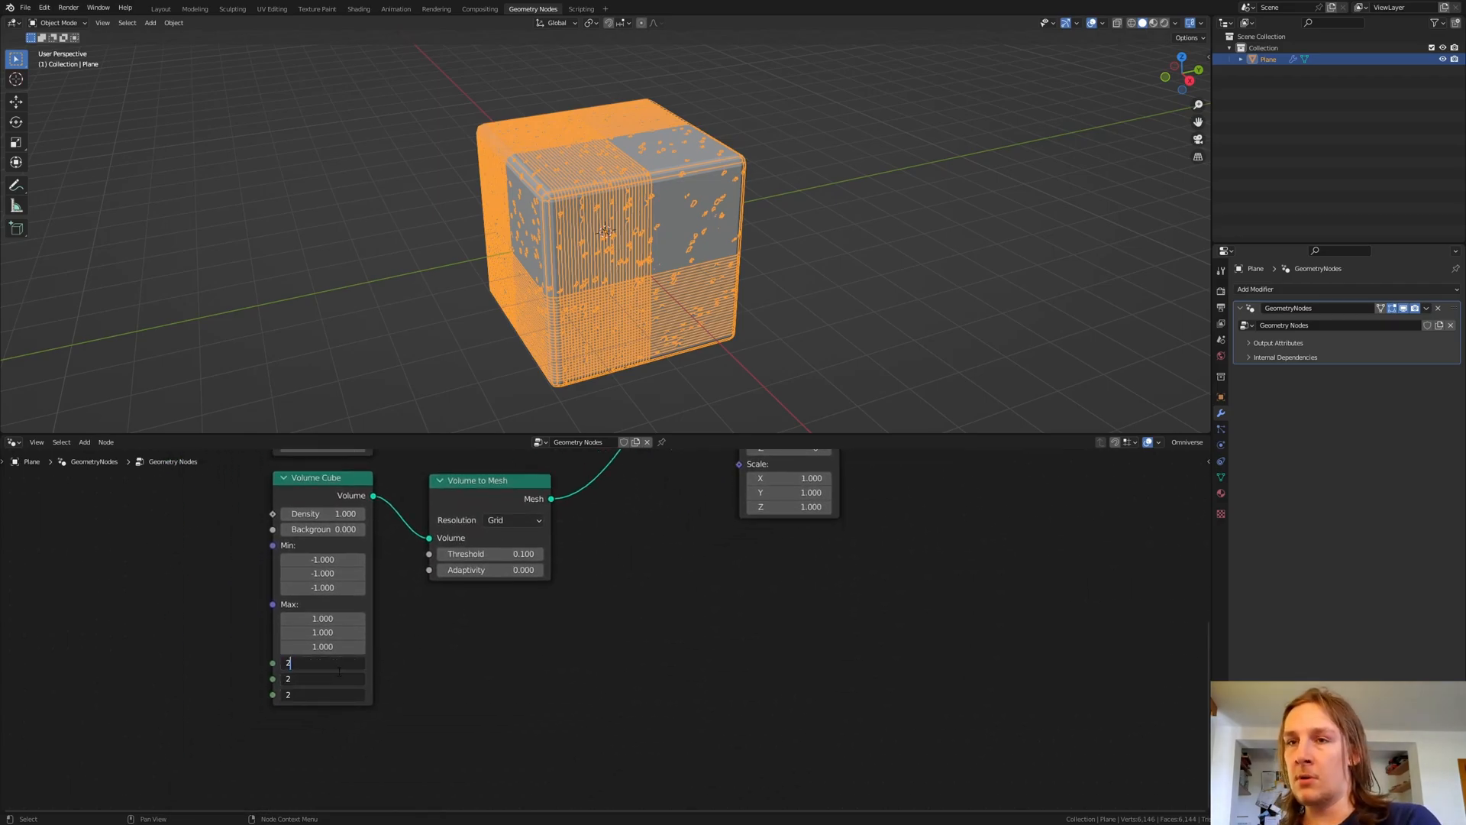
text(2)
key(Return)
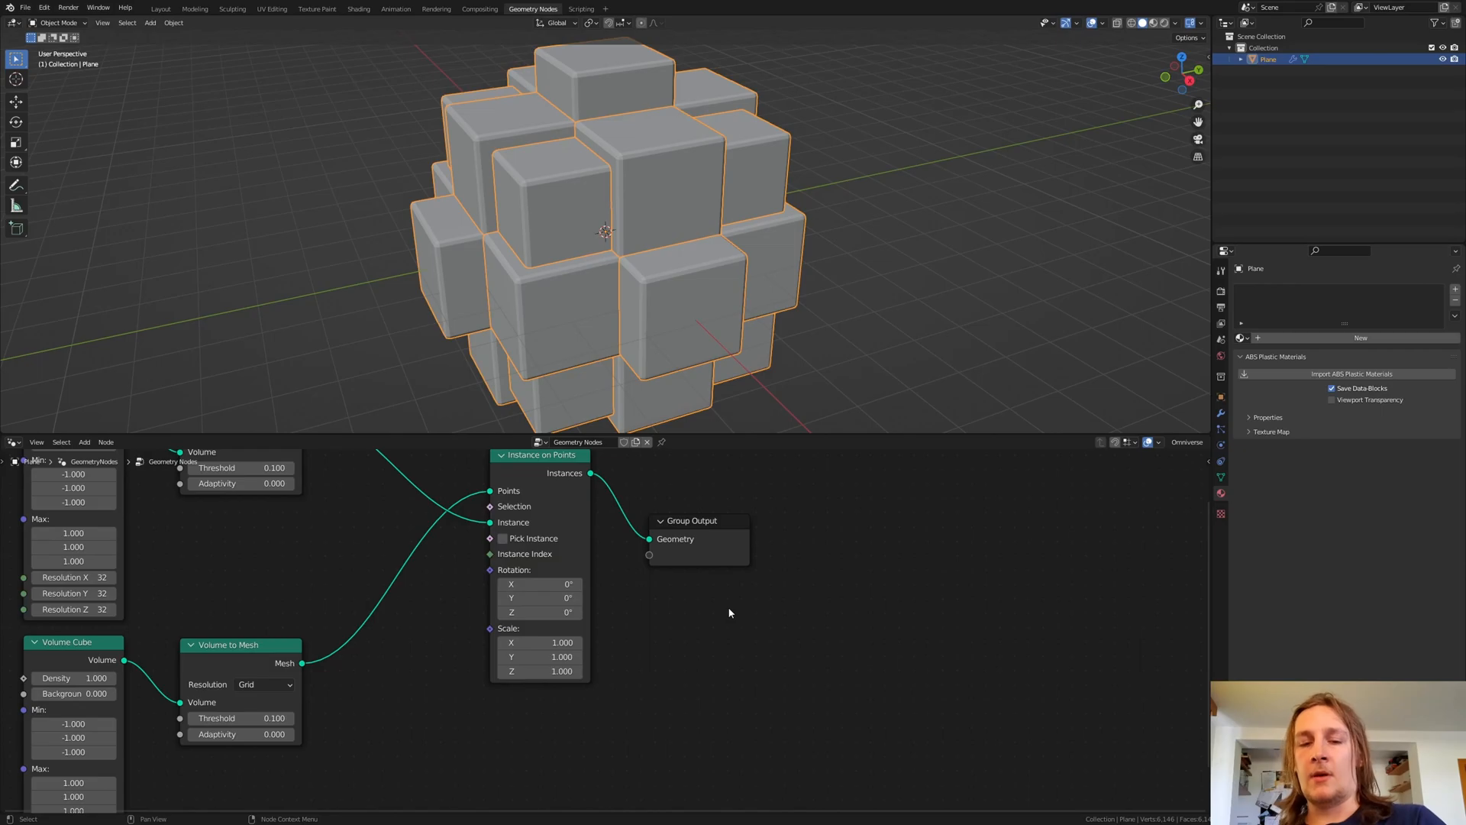
Insert a Set Shade Smooth node between Instance on Points and Group Output.
key(shift+a)
text(s)
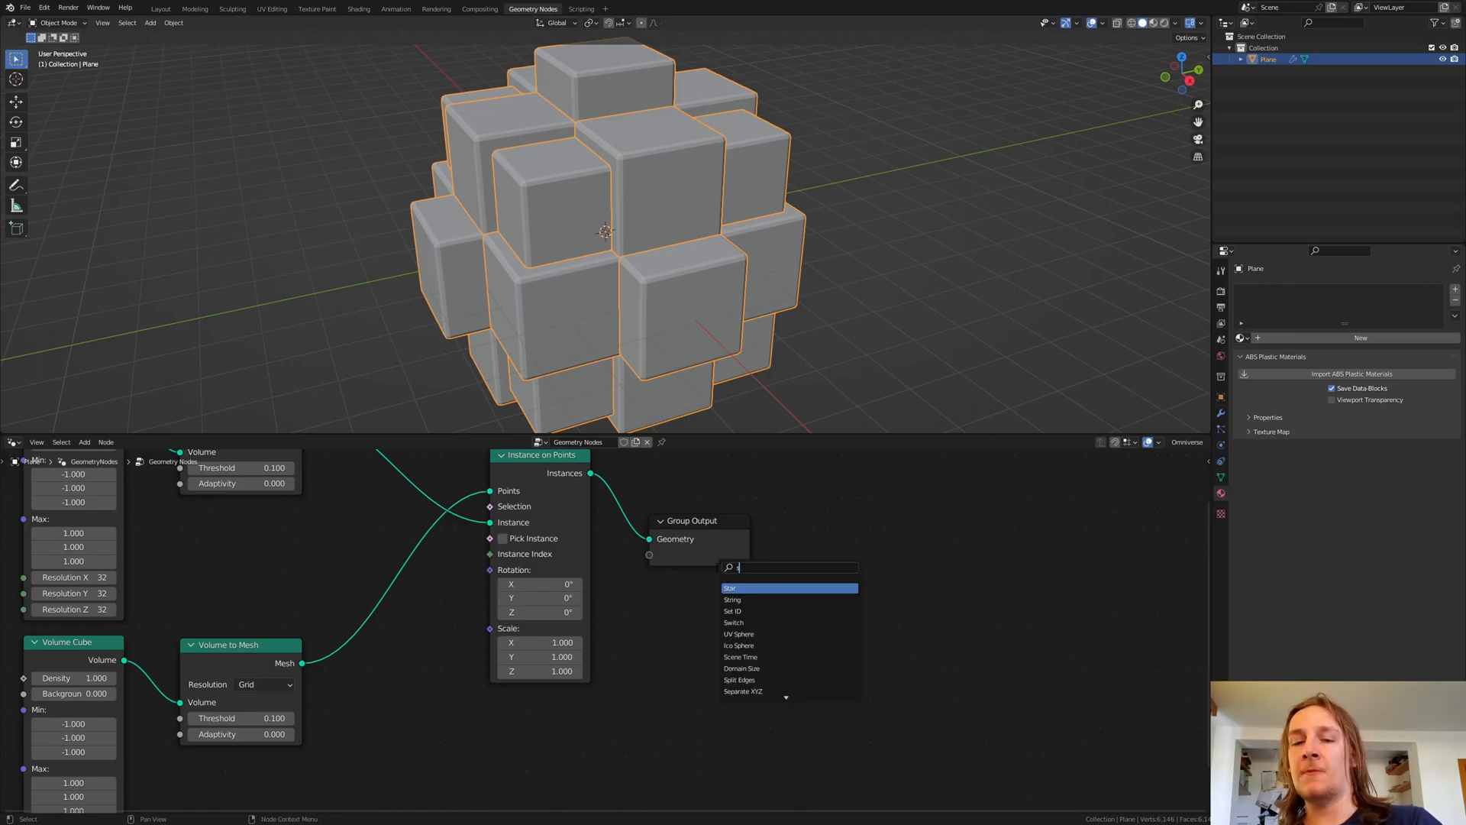
text(et sh)
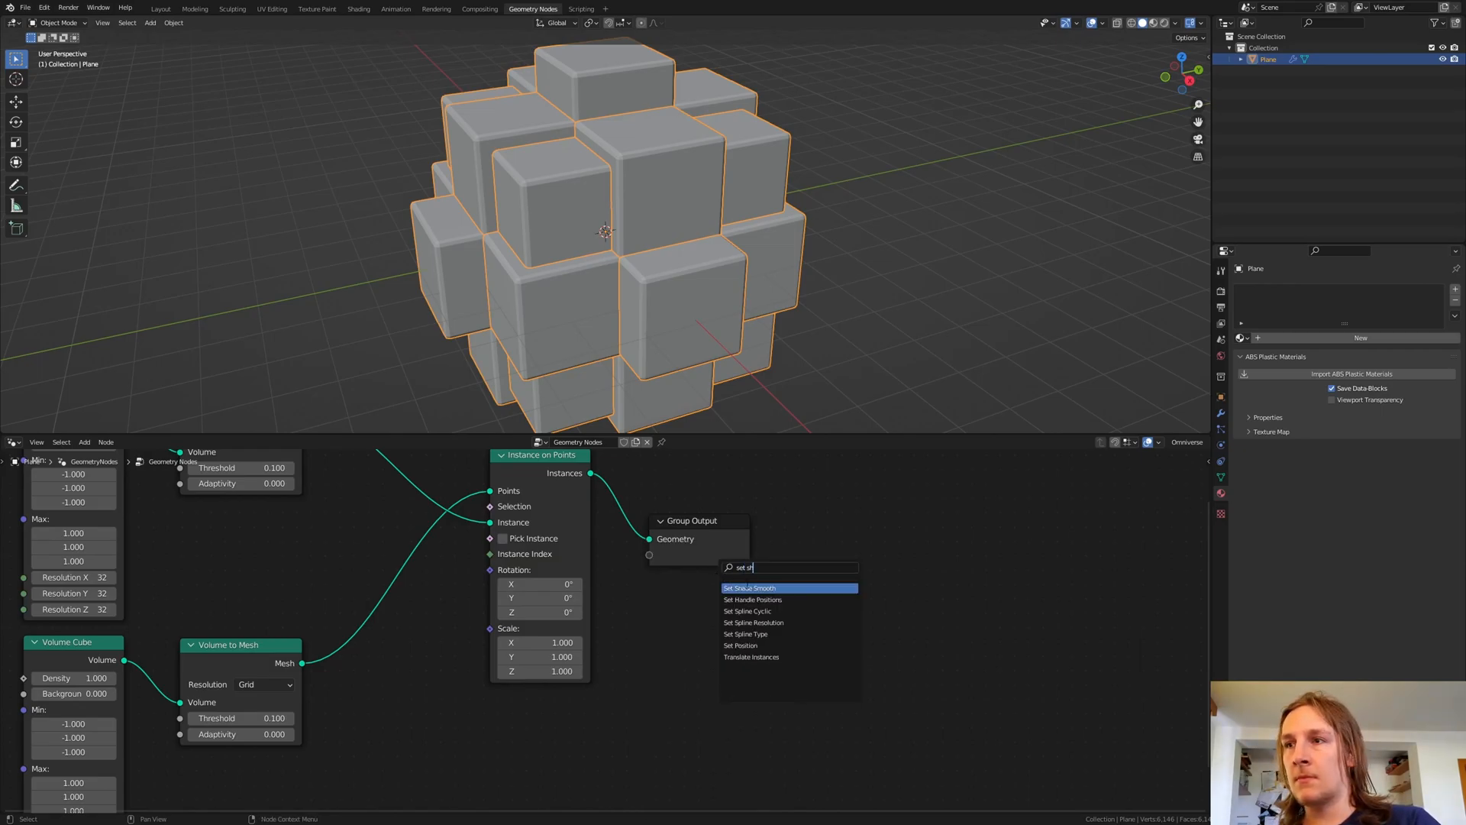
click(747, 588)
click(642, 474)
Insert a Set Material node after Set Shade Smooth and assign a newly created material to it.
key(shift+a)
text(set m)
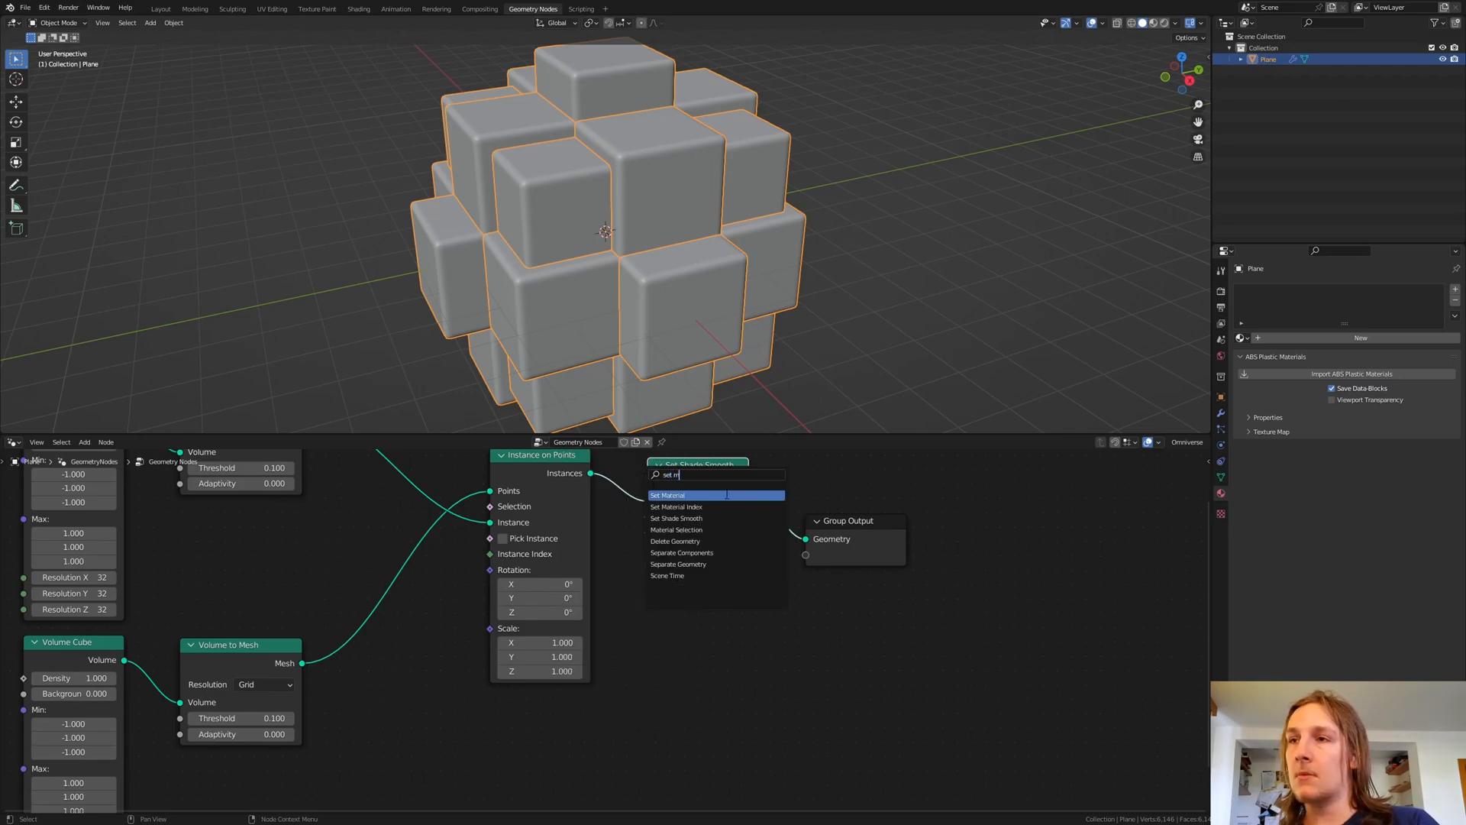
click(667, 517)
click(813, 477)
click(1361, 338)
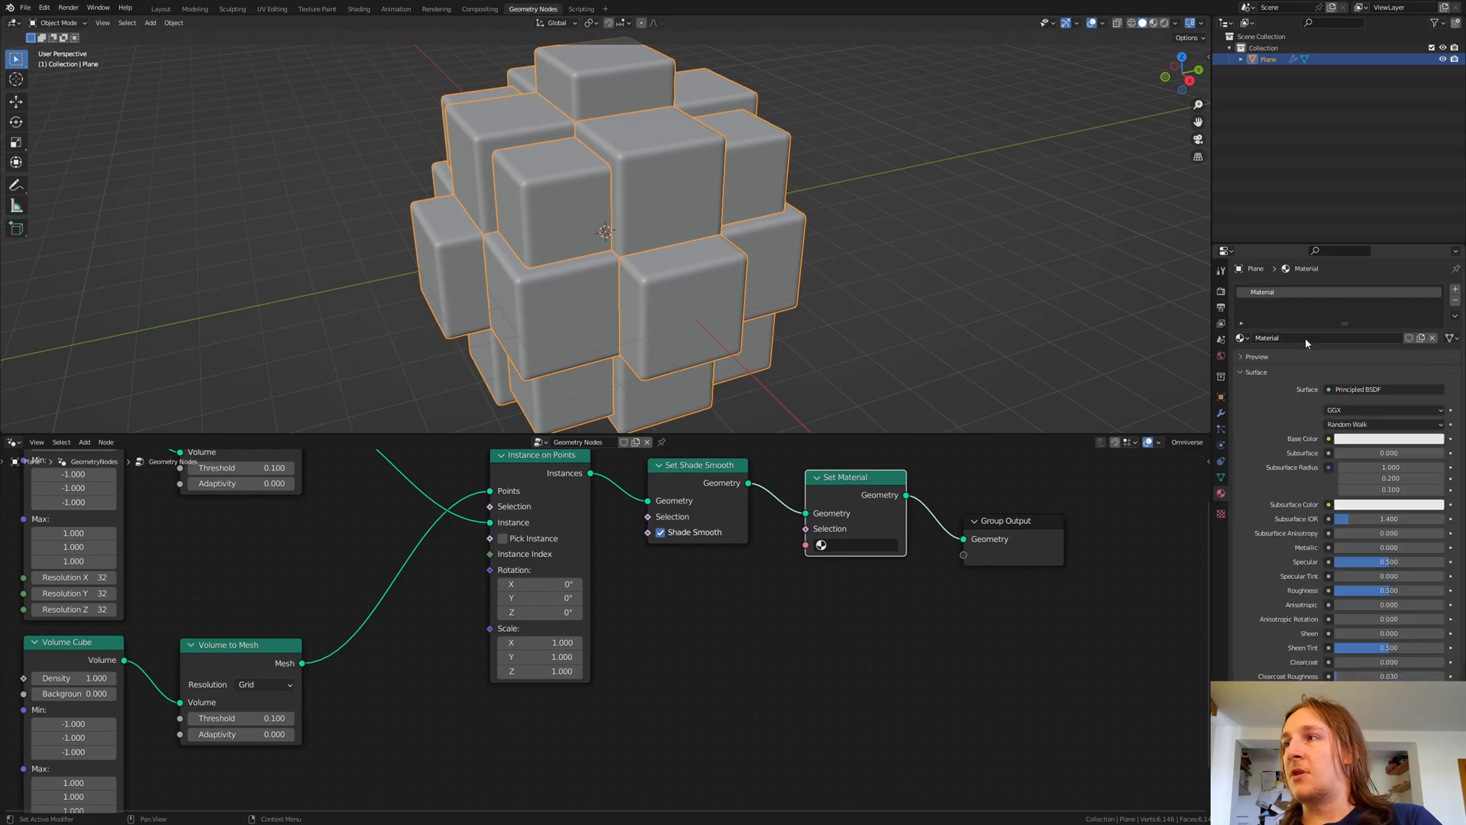
click(851, 544)
click(848, 565)
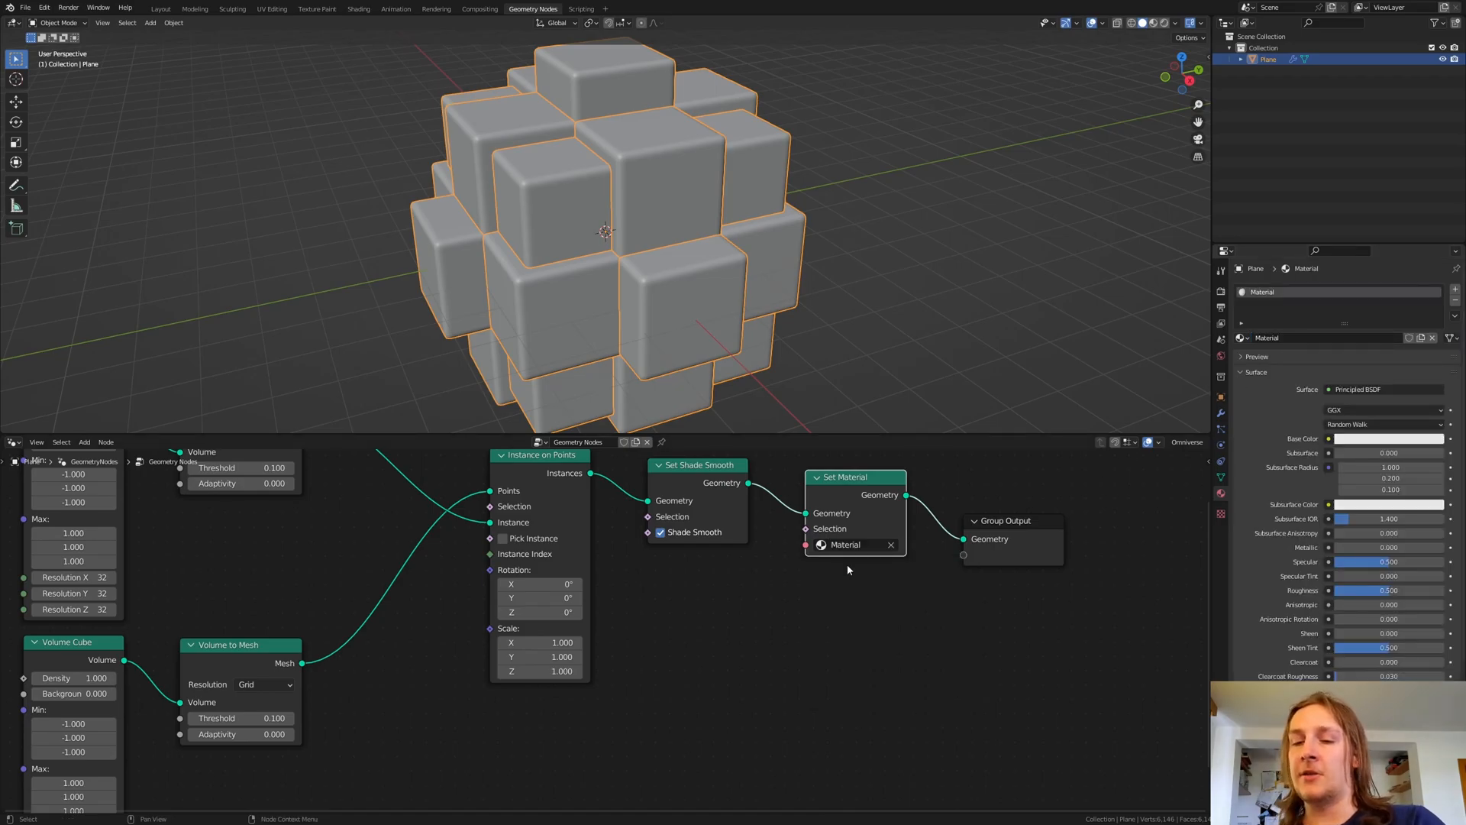
Add a Wave Texture node and connect its Color output to the Density of the upper Volume Cube.
middle_drag(847, 565, 1371, 666)
key(shift+a)
click(344, 564)
text(wave)
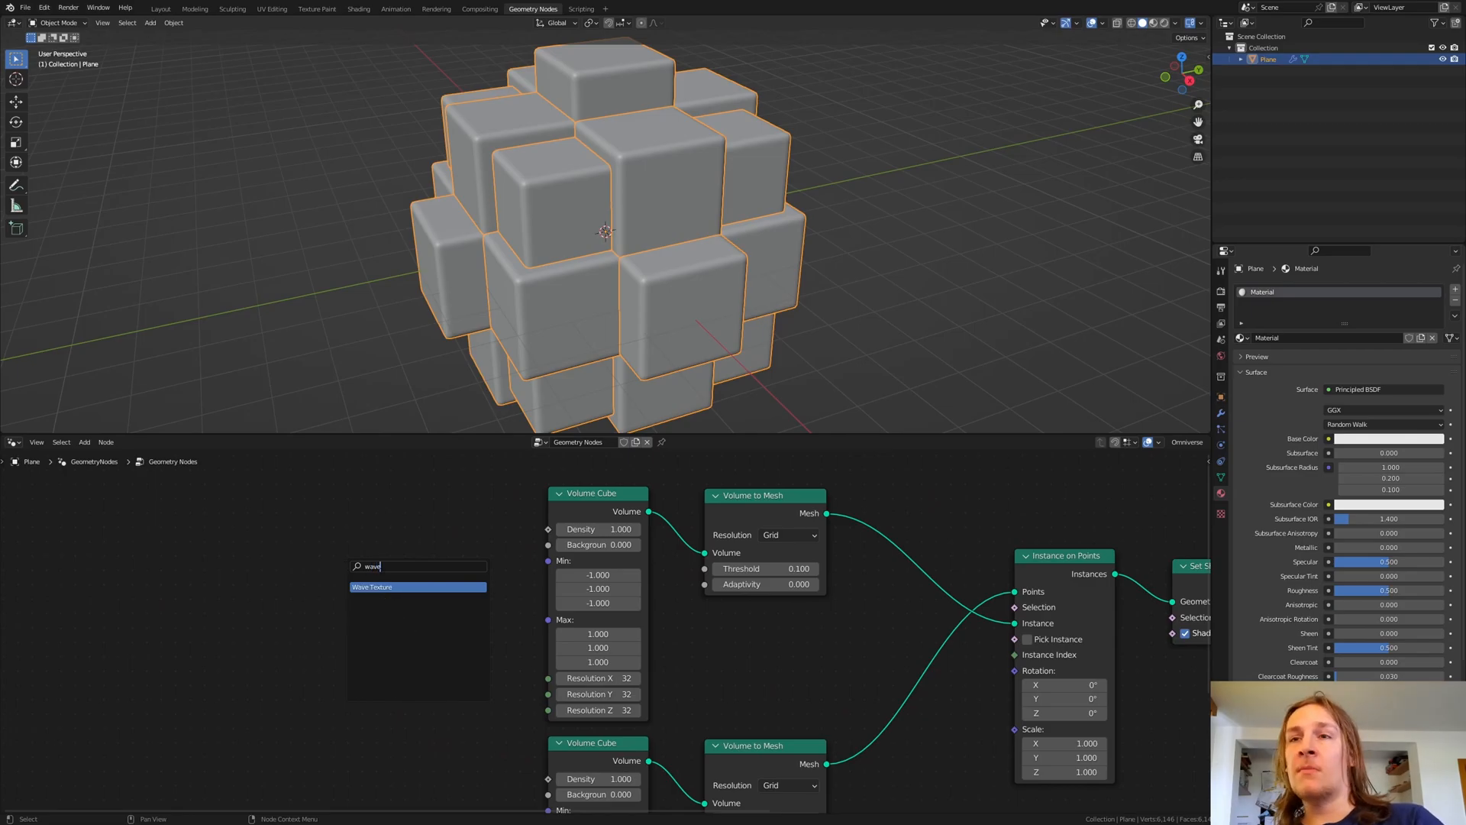
key(Return)
click(383, 554)
drag(444, 566, 548, 529)
Add a Gradient Texture node in front of the Wave Texture.
middle_drag(127, 574, 310, 523)
key(shift+a)
click(309, 523)
text(grad)
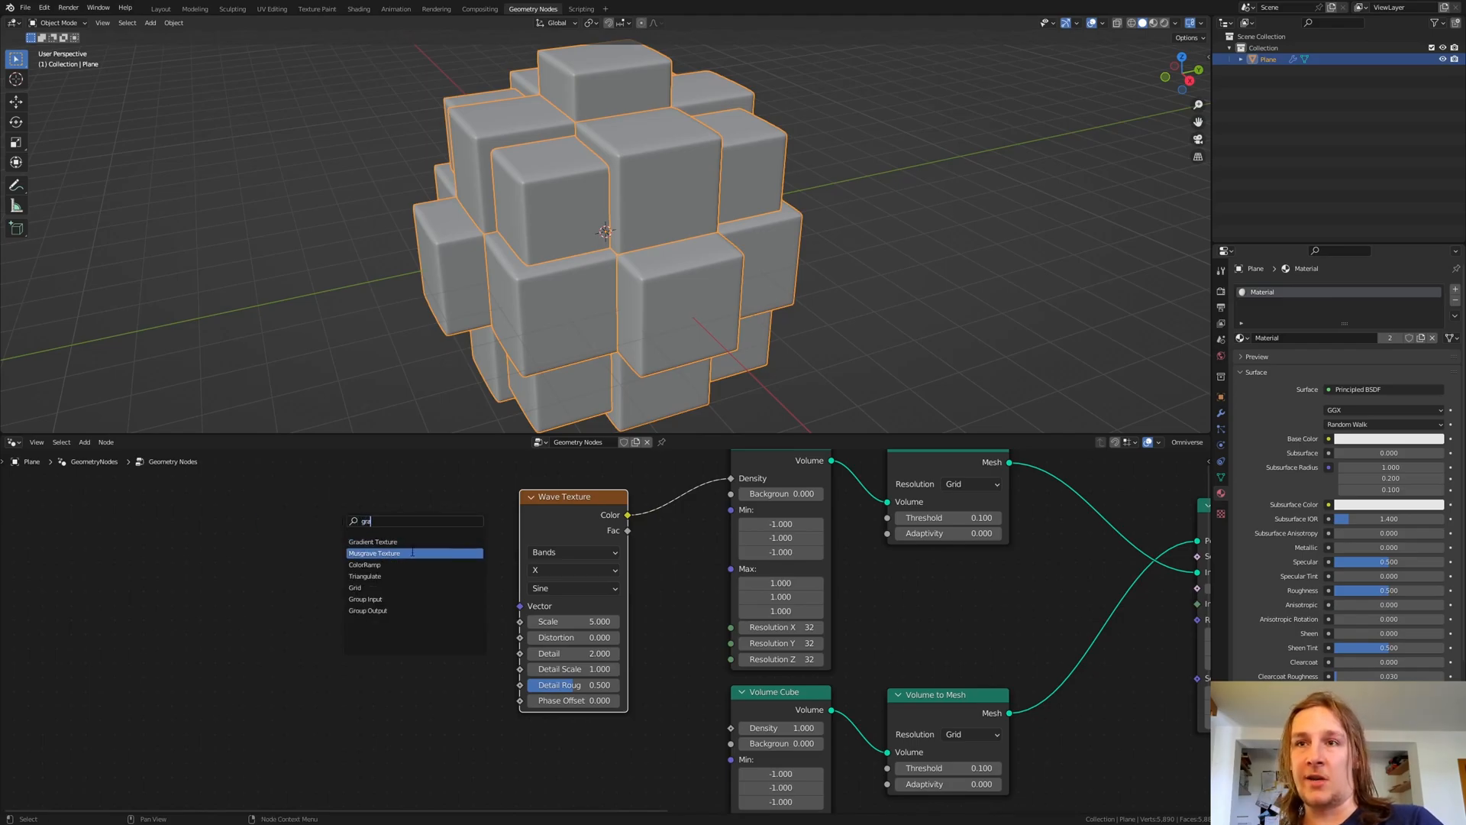
click(427, 553)
click(326, 551)
Set the Gradient Texture to Spherical and connect its Color output to the Wave Texture's Vector input.
click(297, 591)
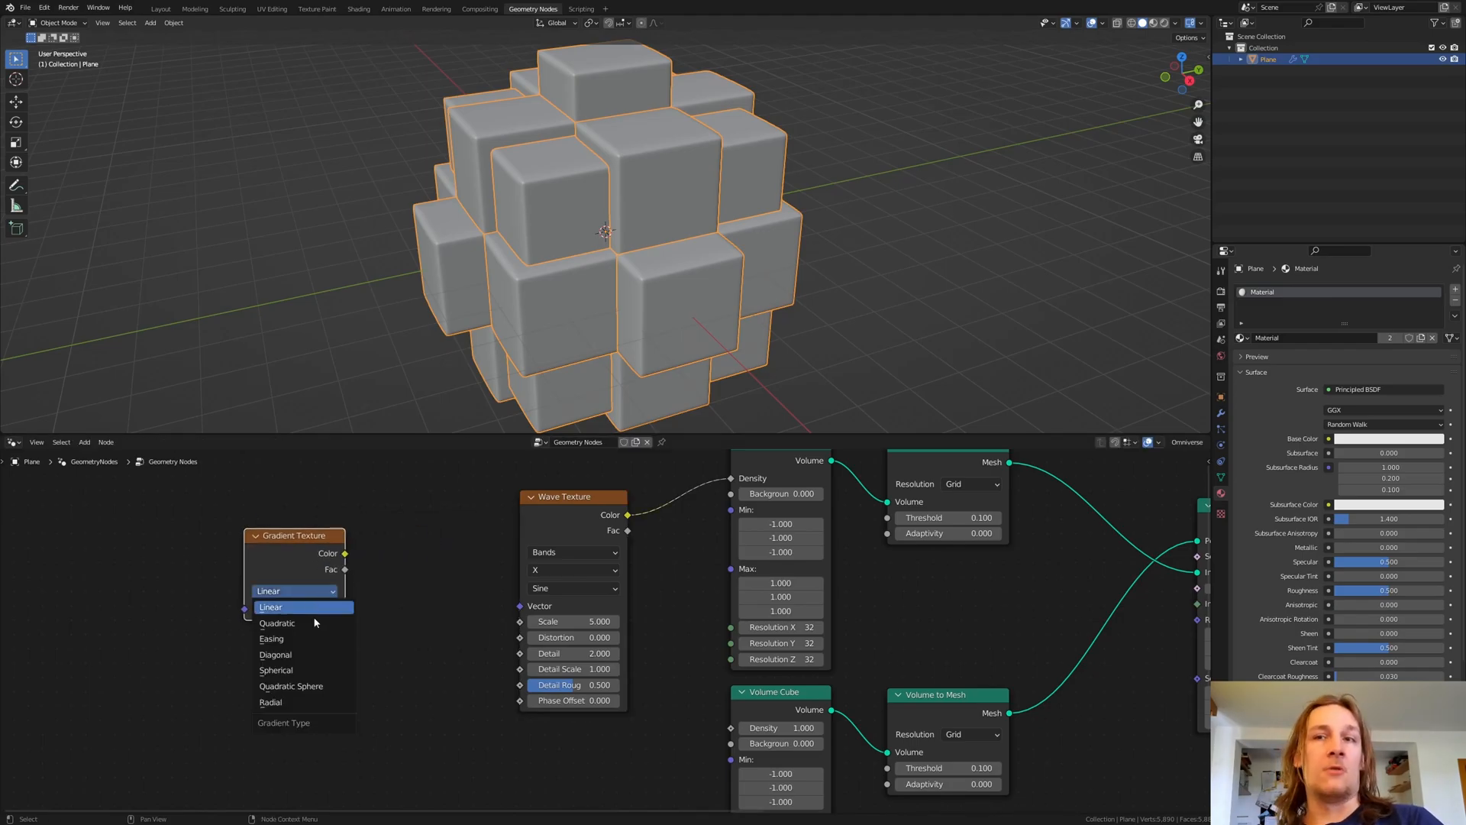
click(317, 675)
drag(345, 554, 519, 605)
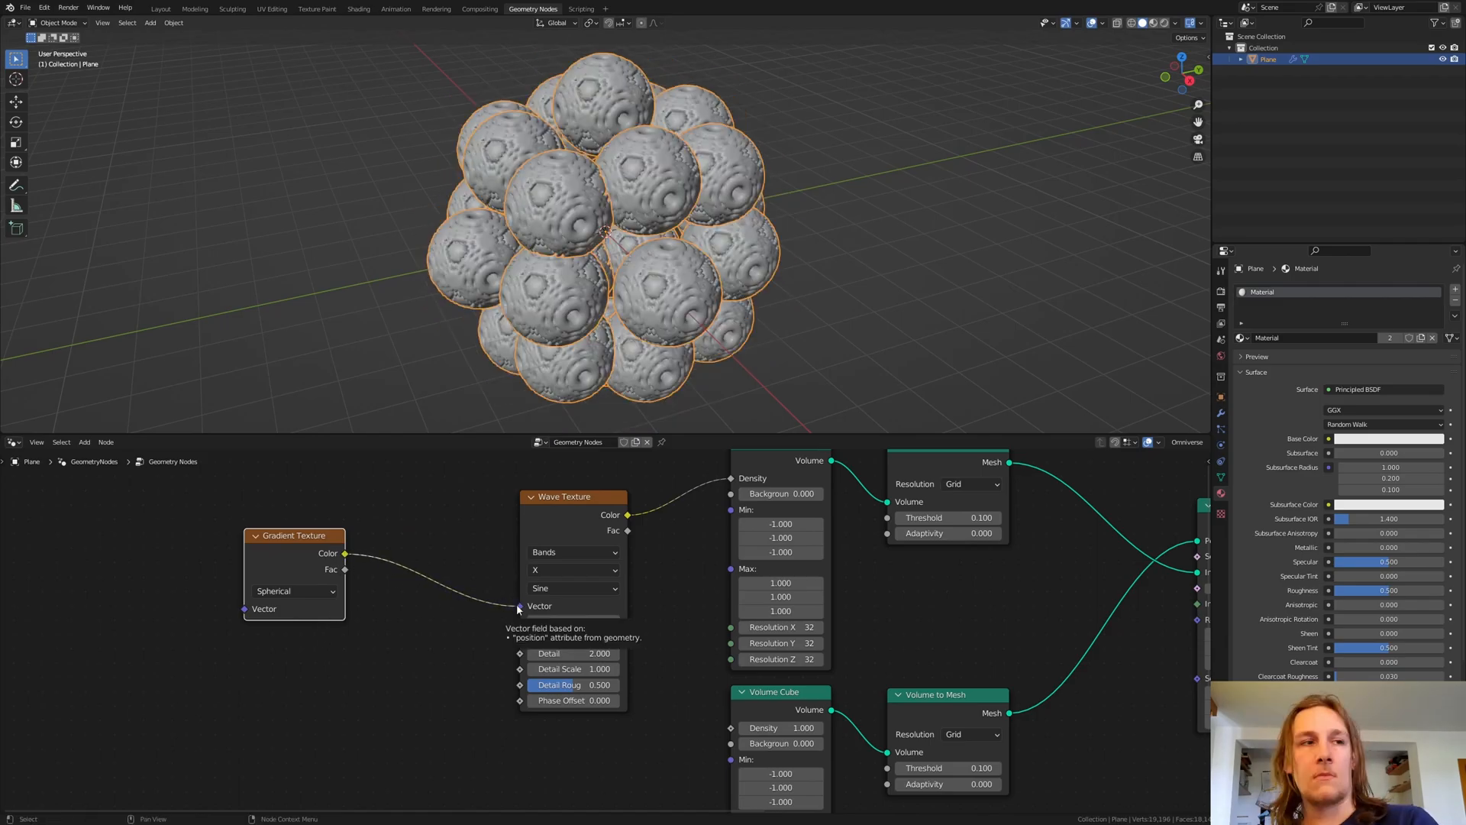
Add a Math node set to Add and connect its Value to the Scale input of Instance on Points.
middle_drag(790, 627, 580, 452)
scroll(574, 785, down, 4)
middle_drag(516, 677, 339, 661)
key(shift+a)
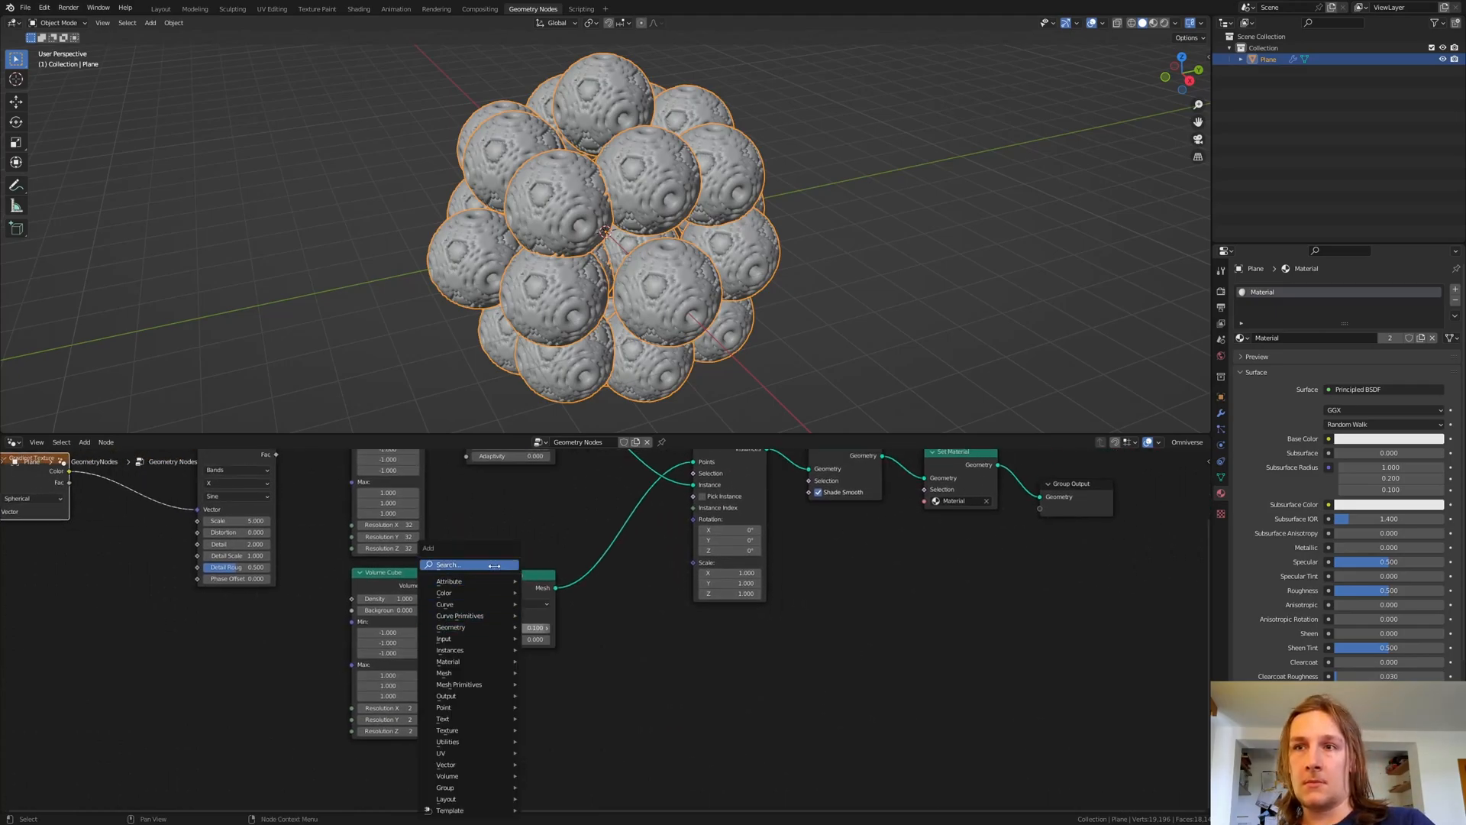
text(ma)
click(531, 586)
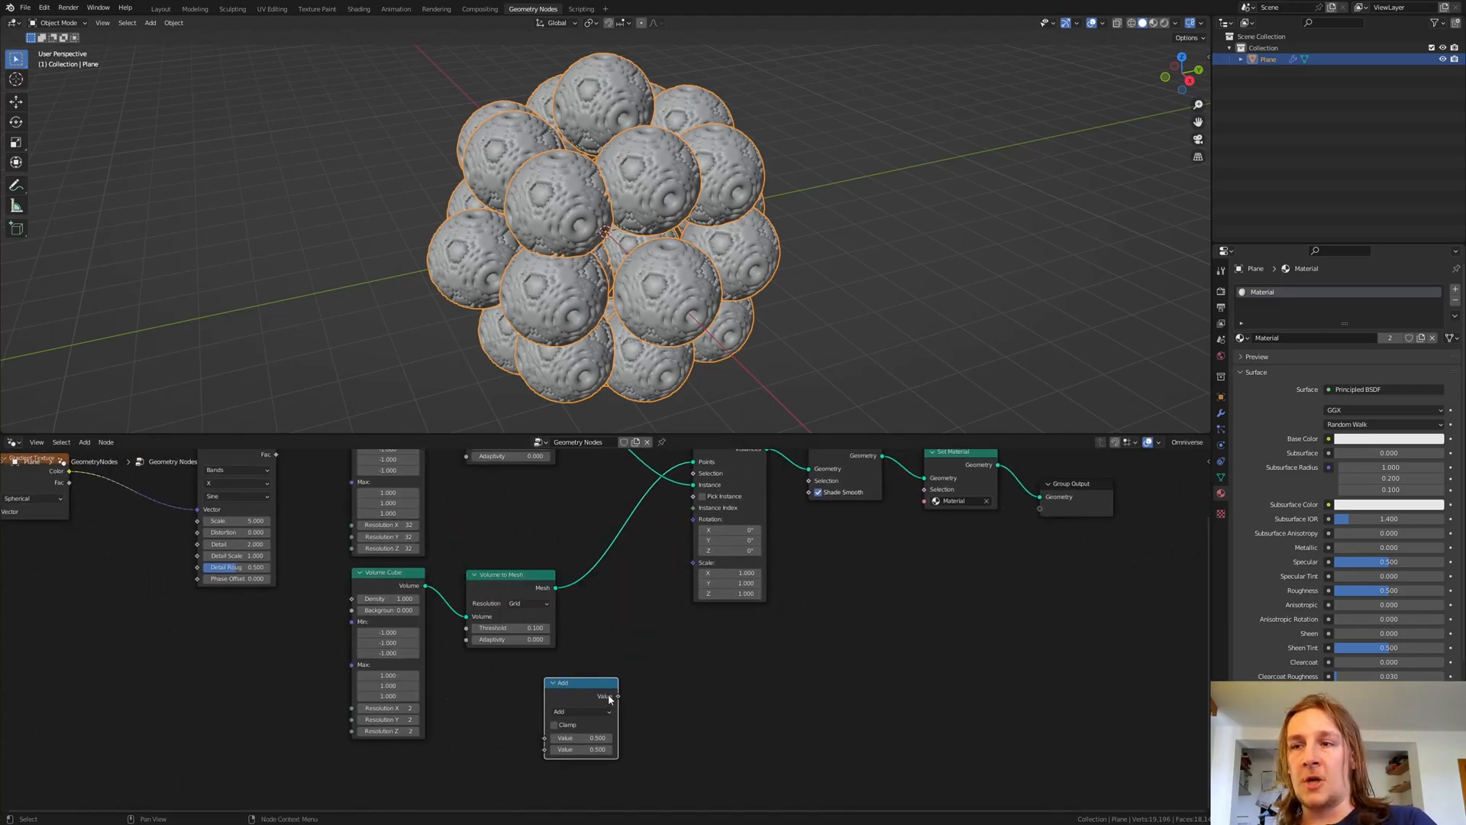
drag(617, 697, 686, 573)
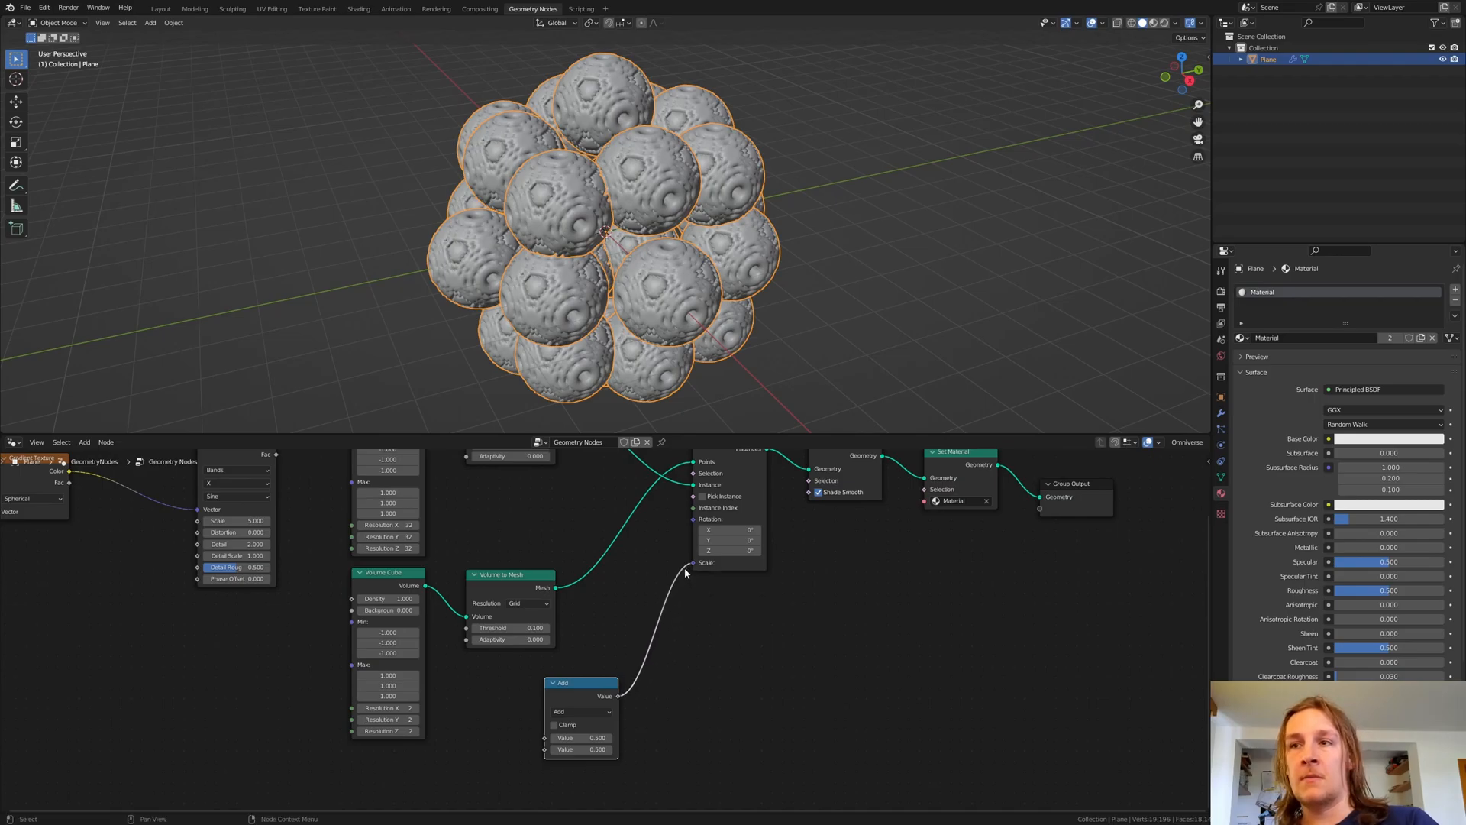
Add a Random Value node and connect it to the Add node's Value input and the Rotation input of Instance on Points.
key(shift+a)
click(580, 569)
text(ran)
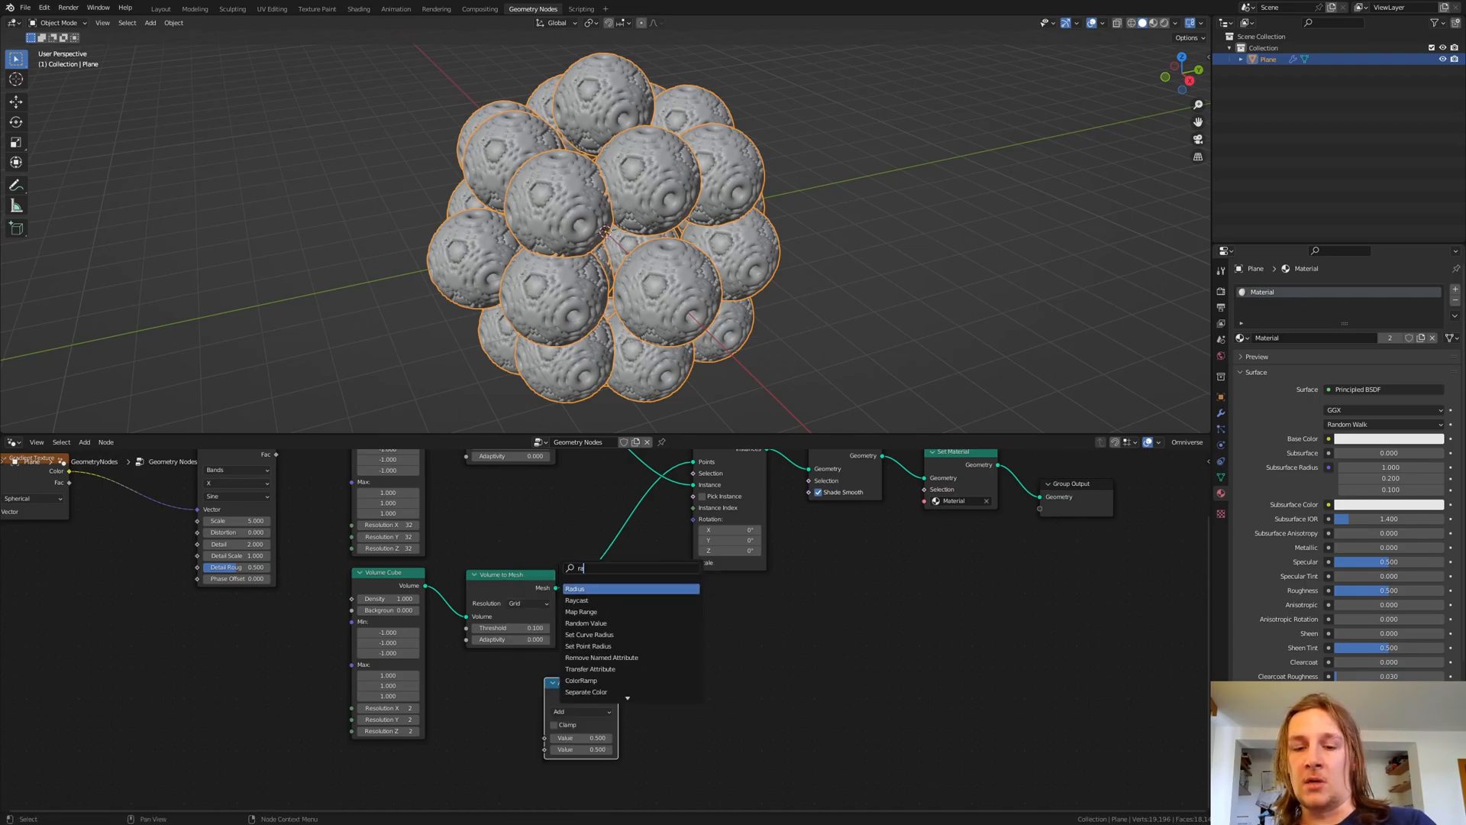
click(593, 600)
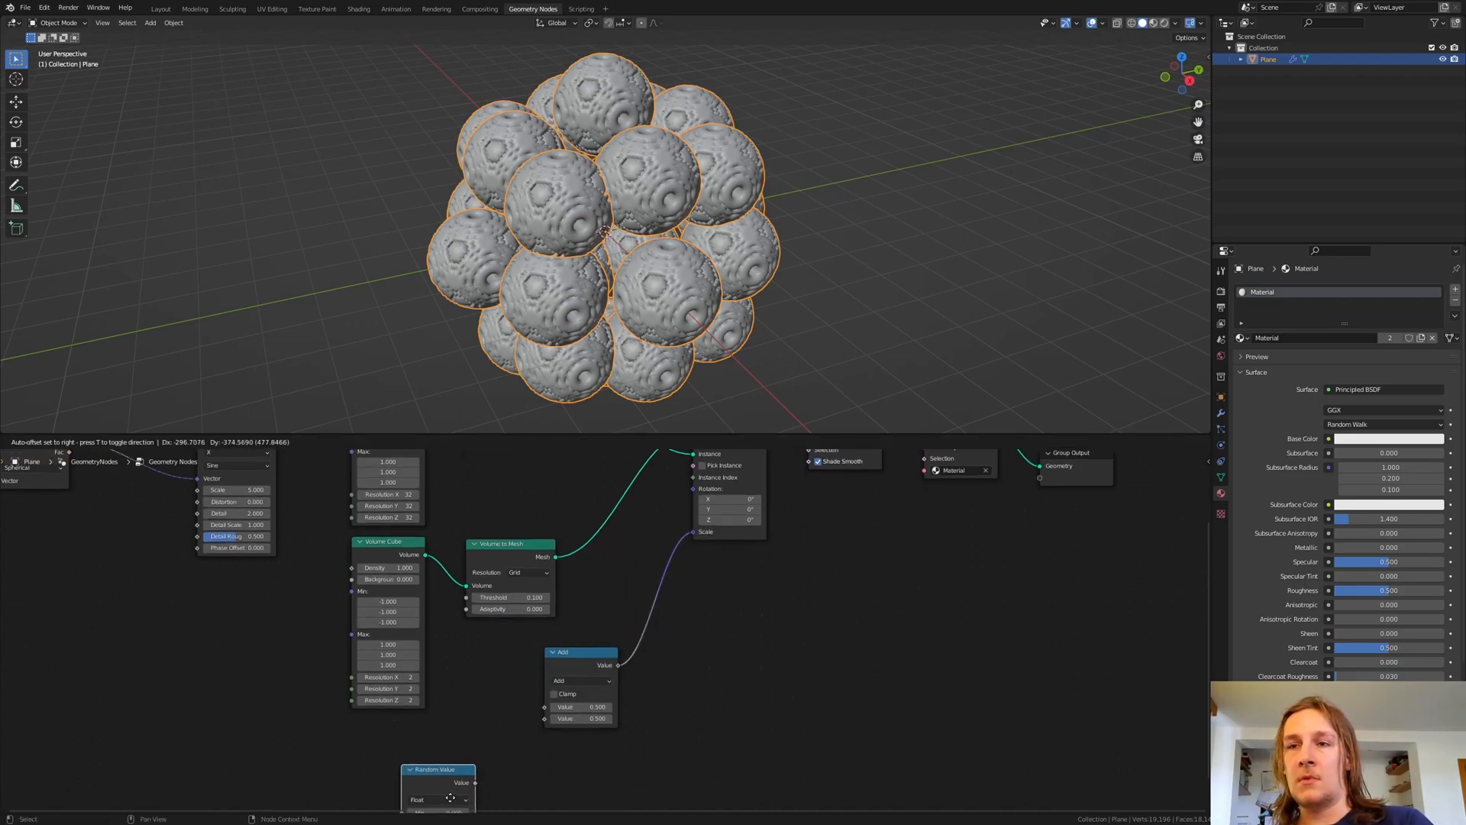
click(446, 773)
drag(449, 756, 546, 703)
drag(449, 756, 695, 484)
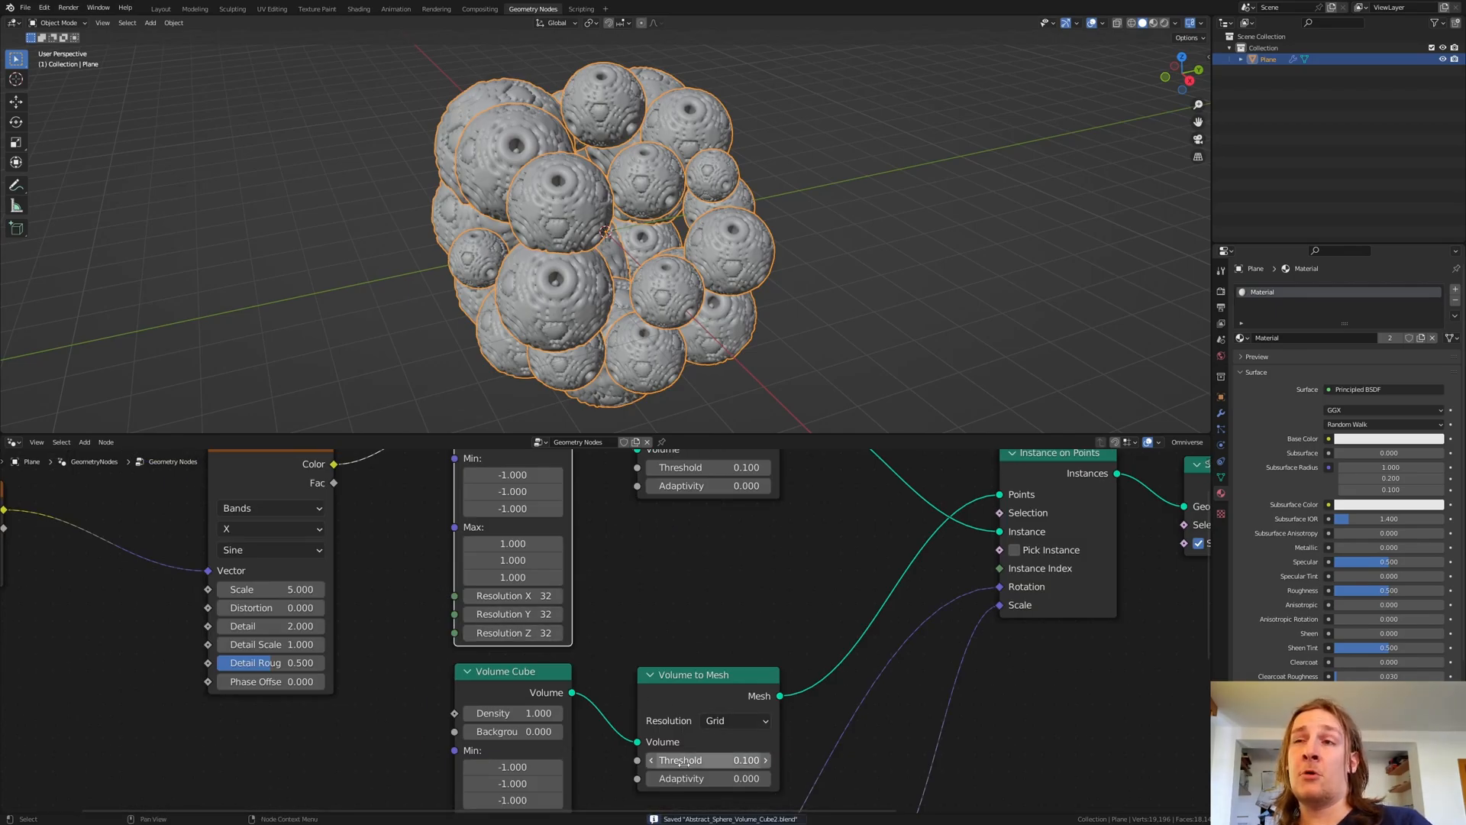
Set the Wave Texture's scale to 150.
middle_drag(527, 598, 699, 631)
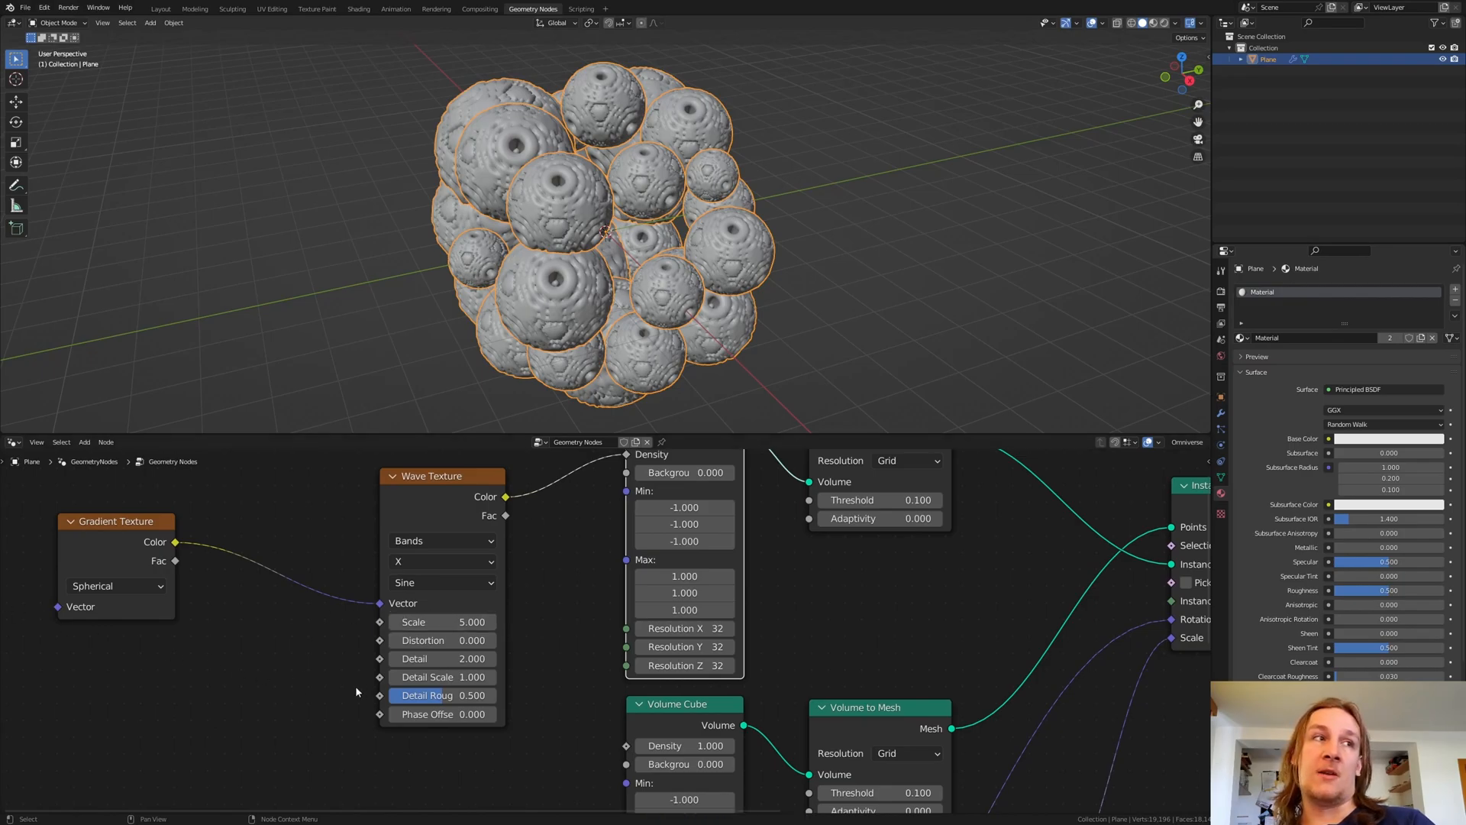
click(462, 622)
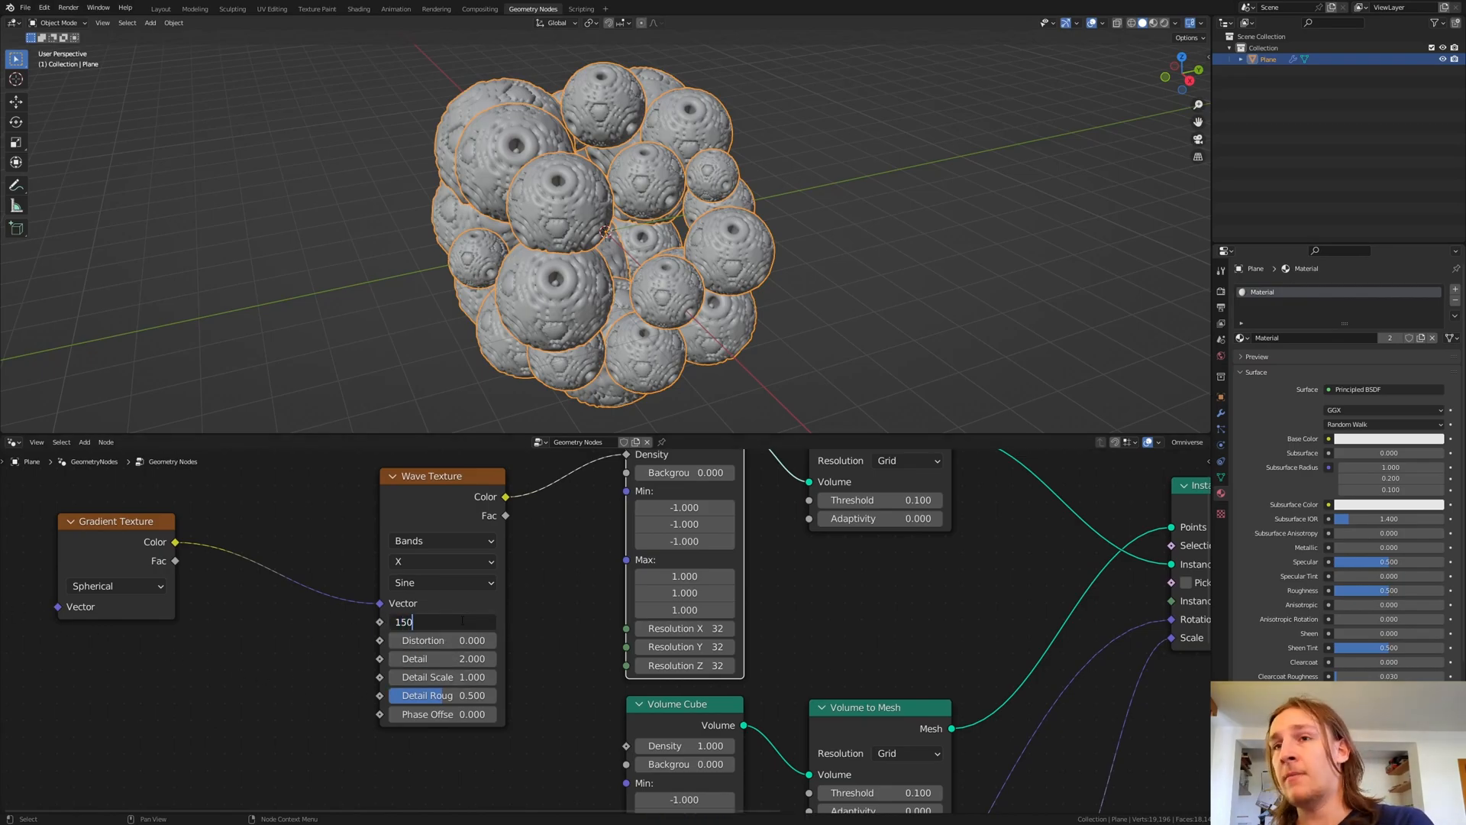
text(150)
key(Return)
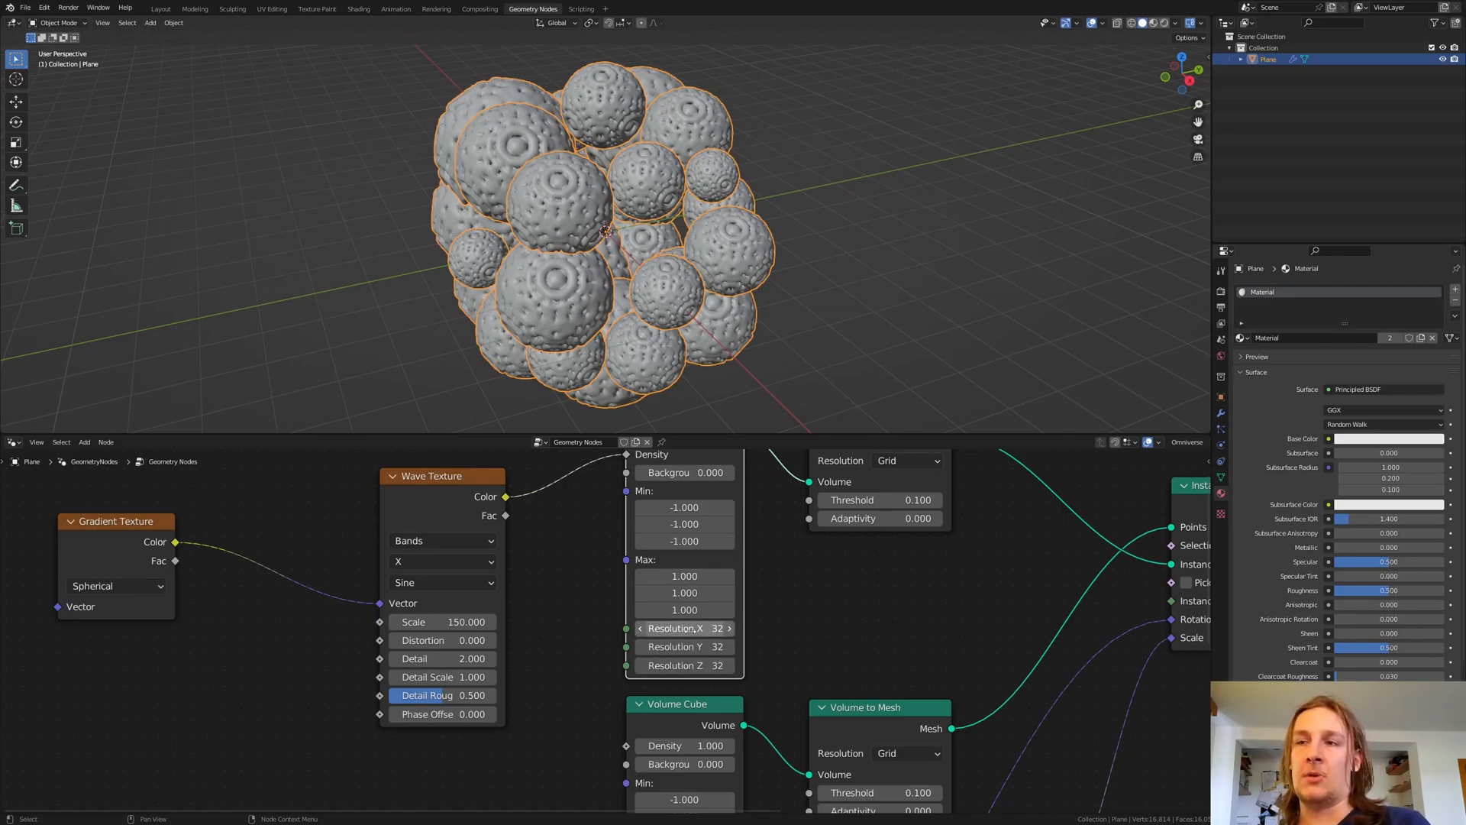
Set the X, Y and Z resolution of the upper Volume Cube to 200.
drag(714, 627, 714, 665)
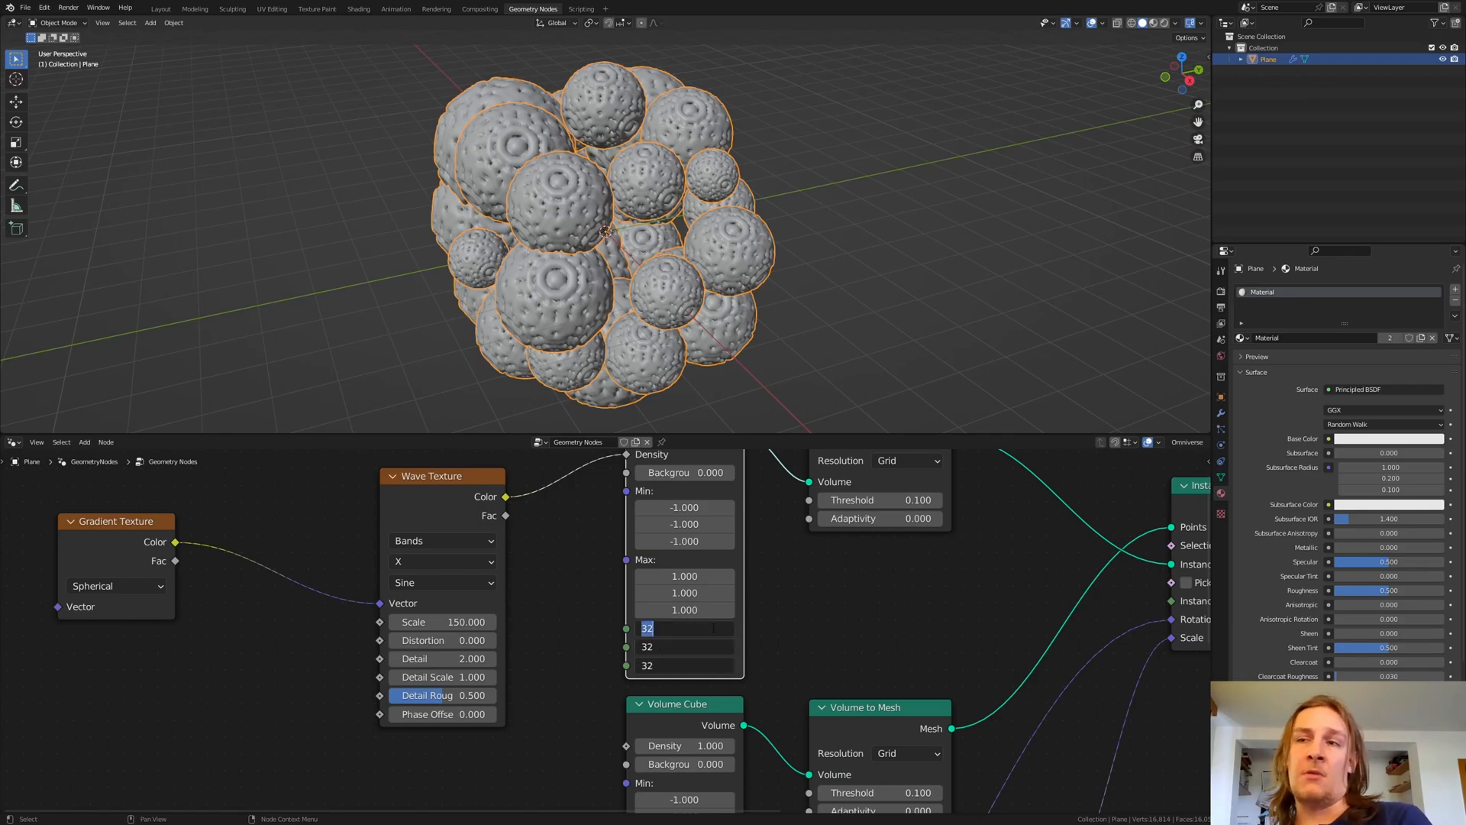
text(200)
key(Return)
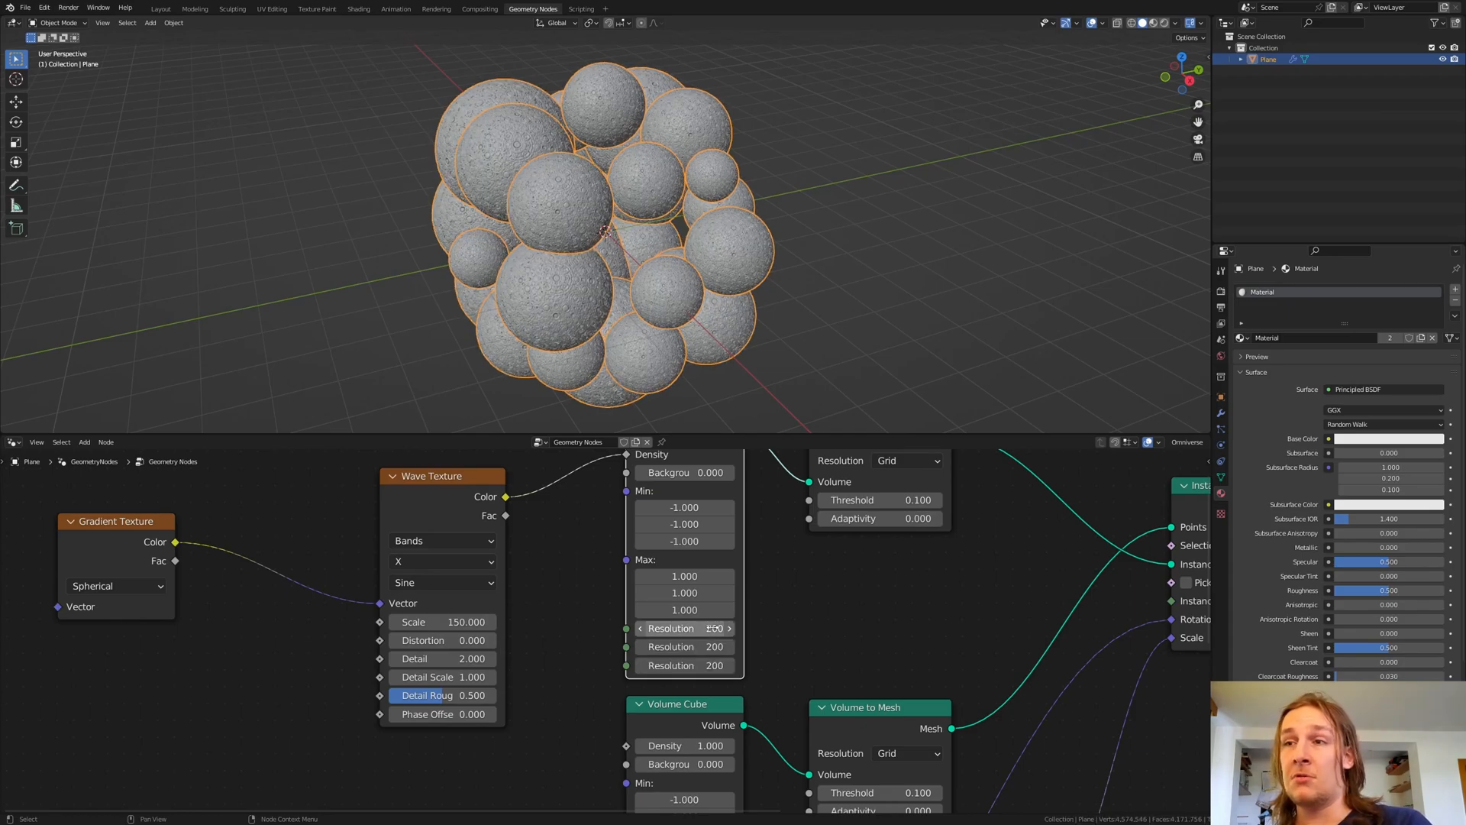
Show the rendered view in the Shading workspace and make the film background transparent.
click(358, 9)
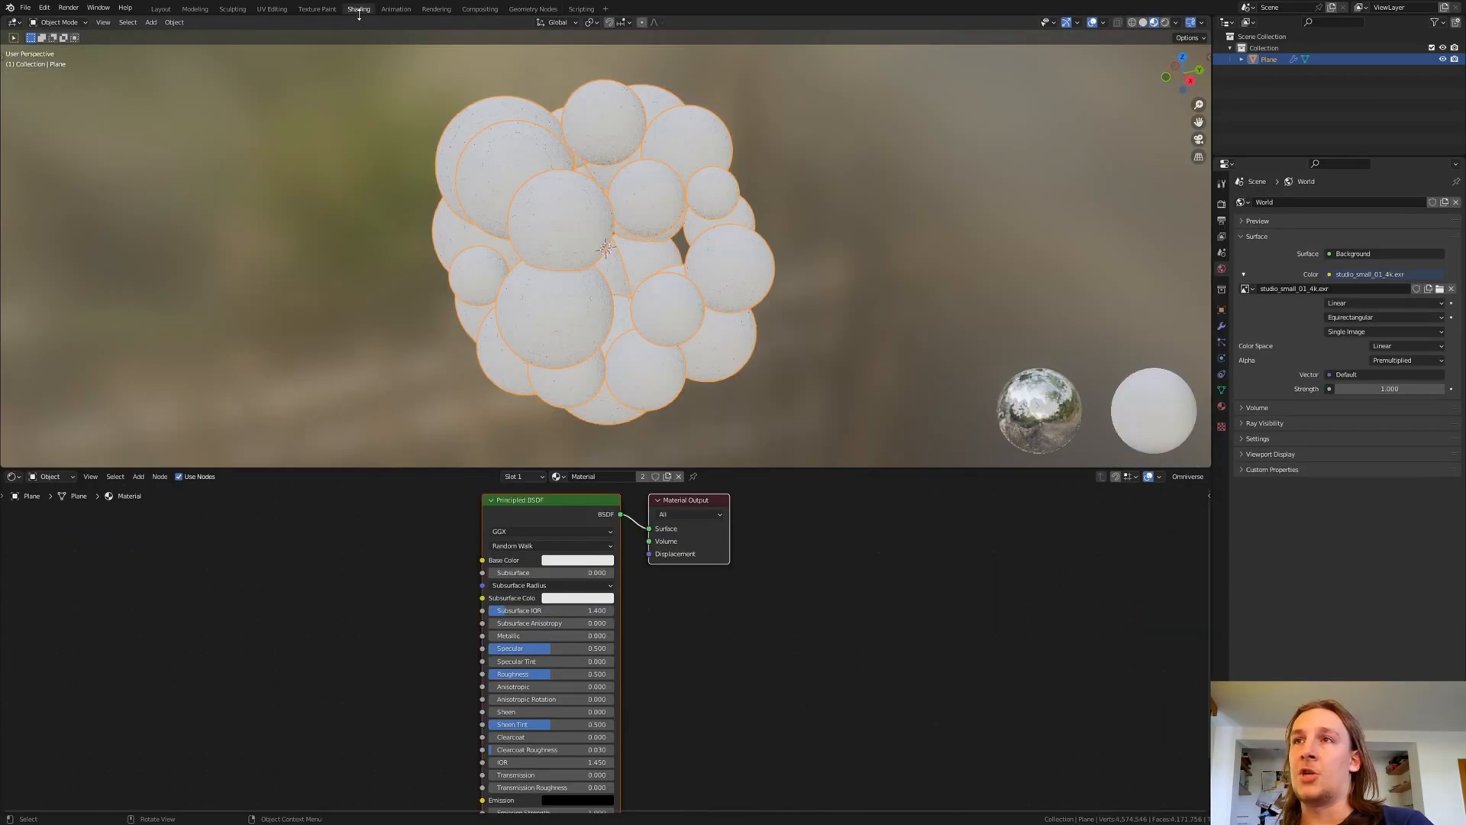
click(1164, 22)
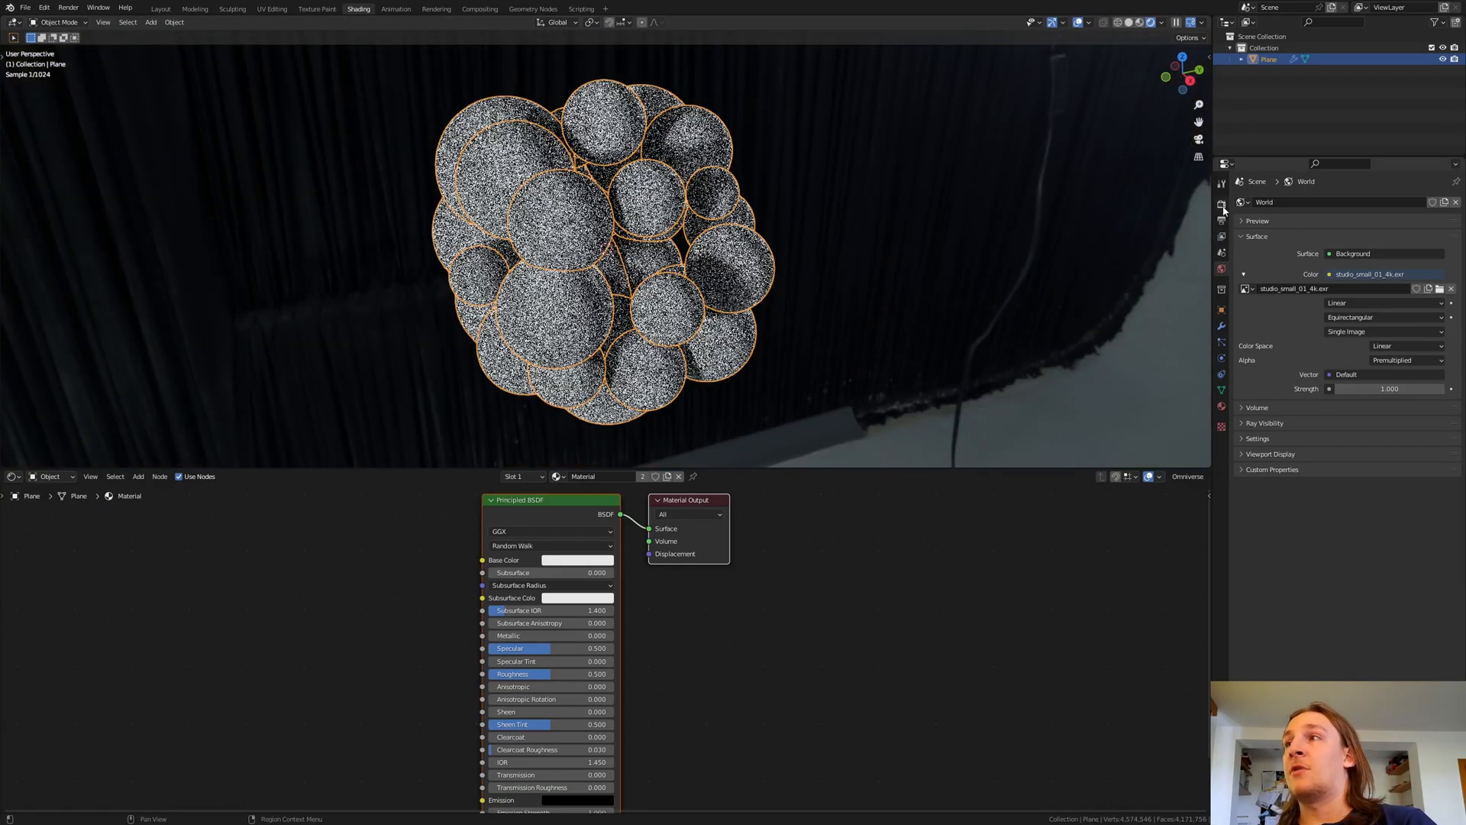
click(1221, 205)
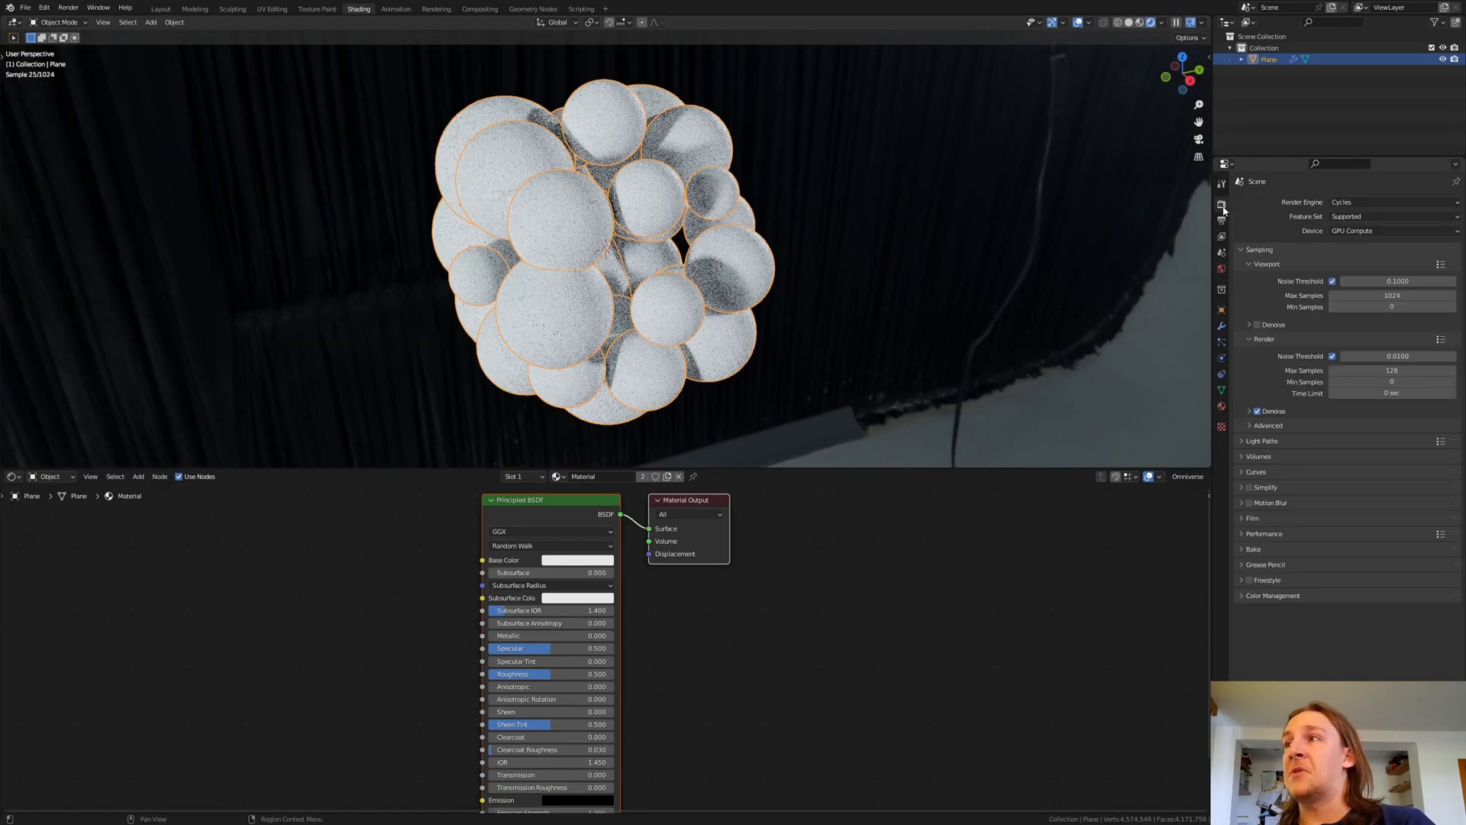
click(1250, 518)
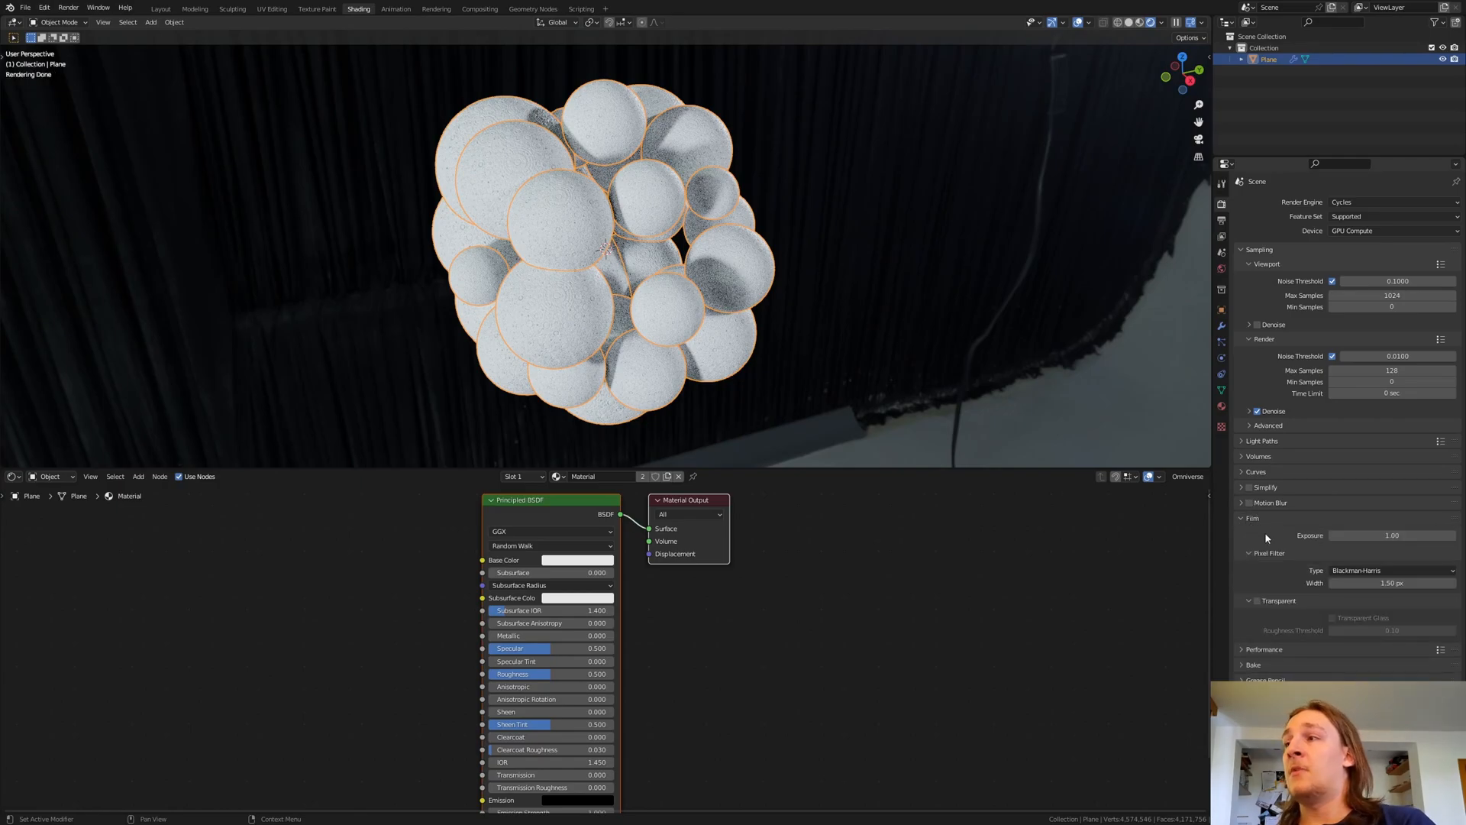
click(1258, 603)
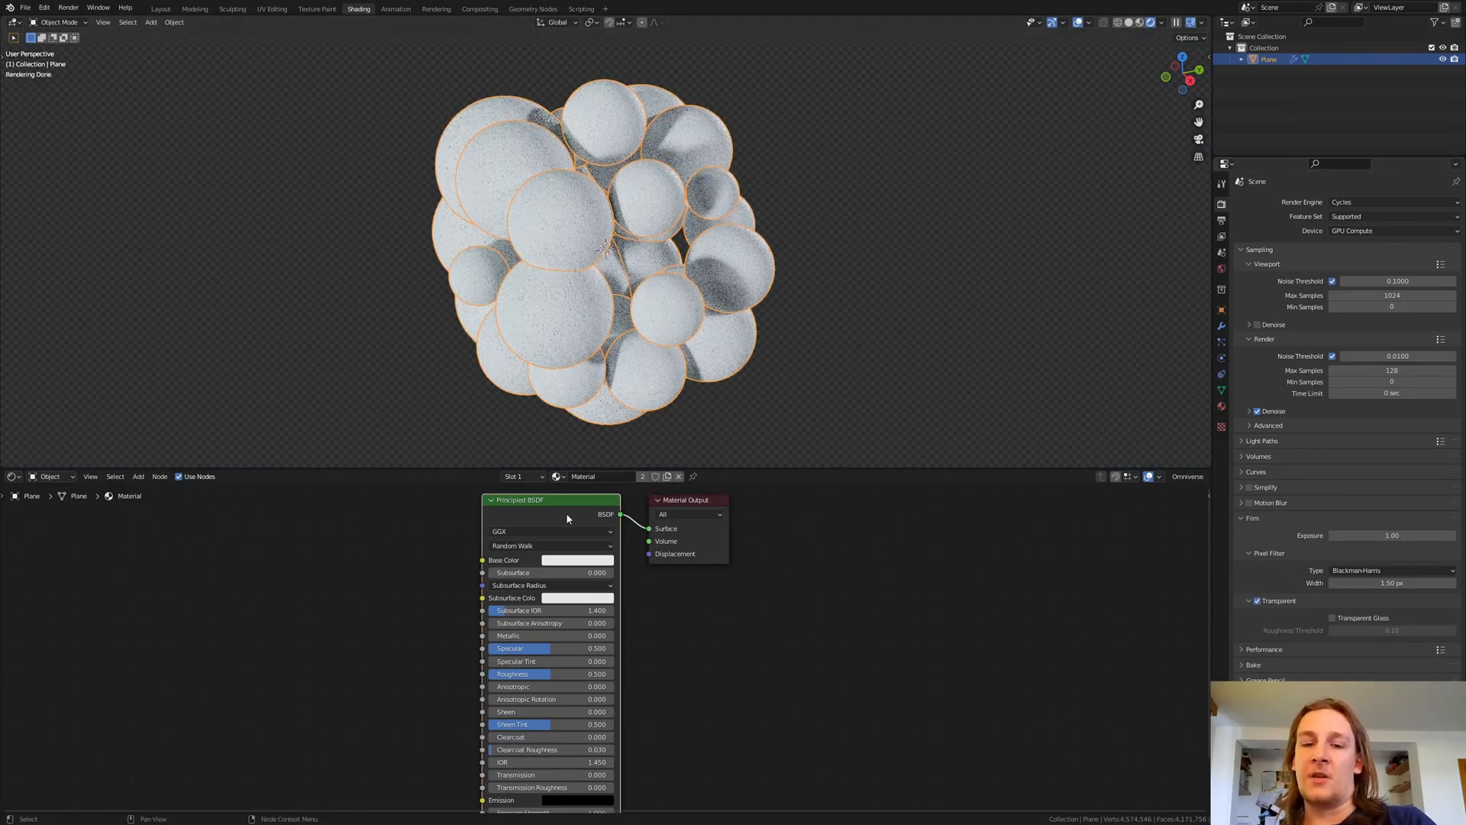
Replace the Principled BSDF with a Mix Shader connected to the Surface input of the Material Output.
key(x)
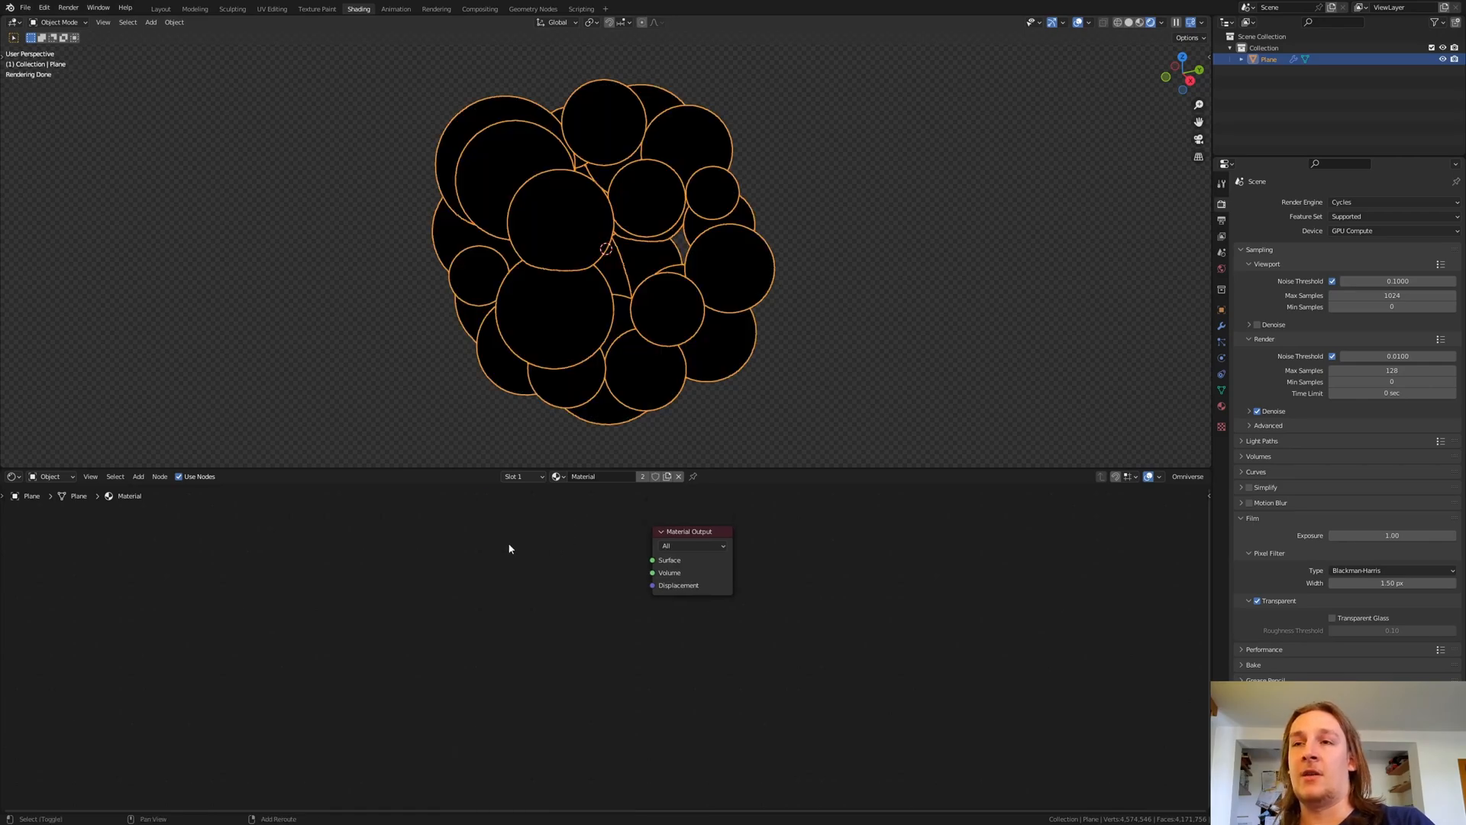
key(shift+a)
text(m)
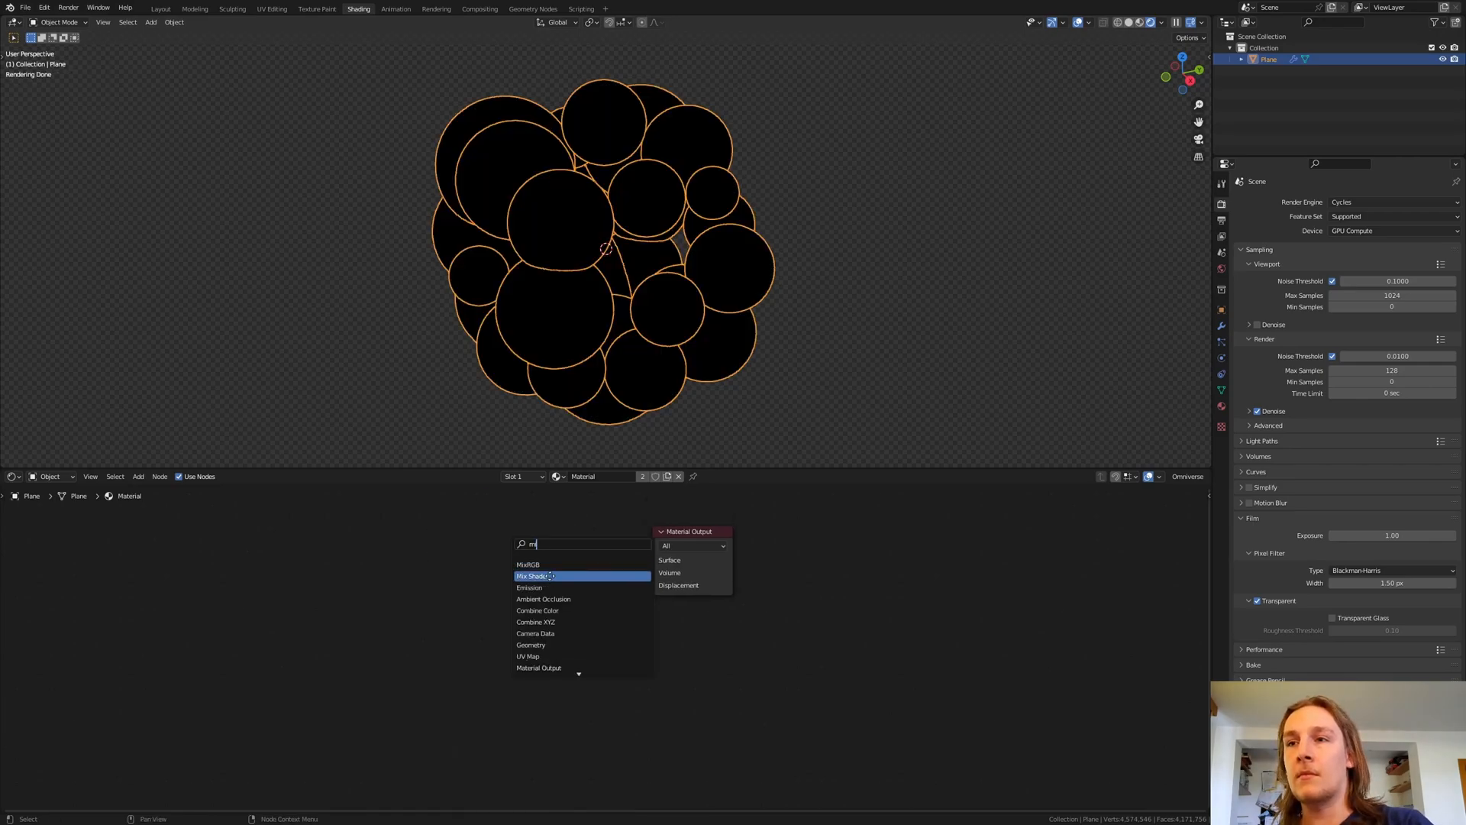
click(550, 576)
drag(574, 551, 656, 563)
Add a Glass BSDF and connect it to the first Shader input of the Mix Shader.
key(shift+a)
click(423, 531)
text(gl)
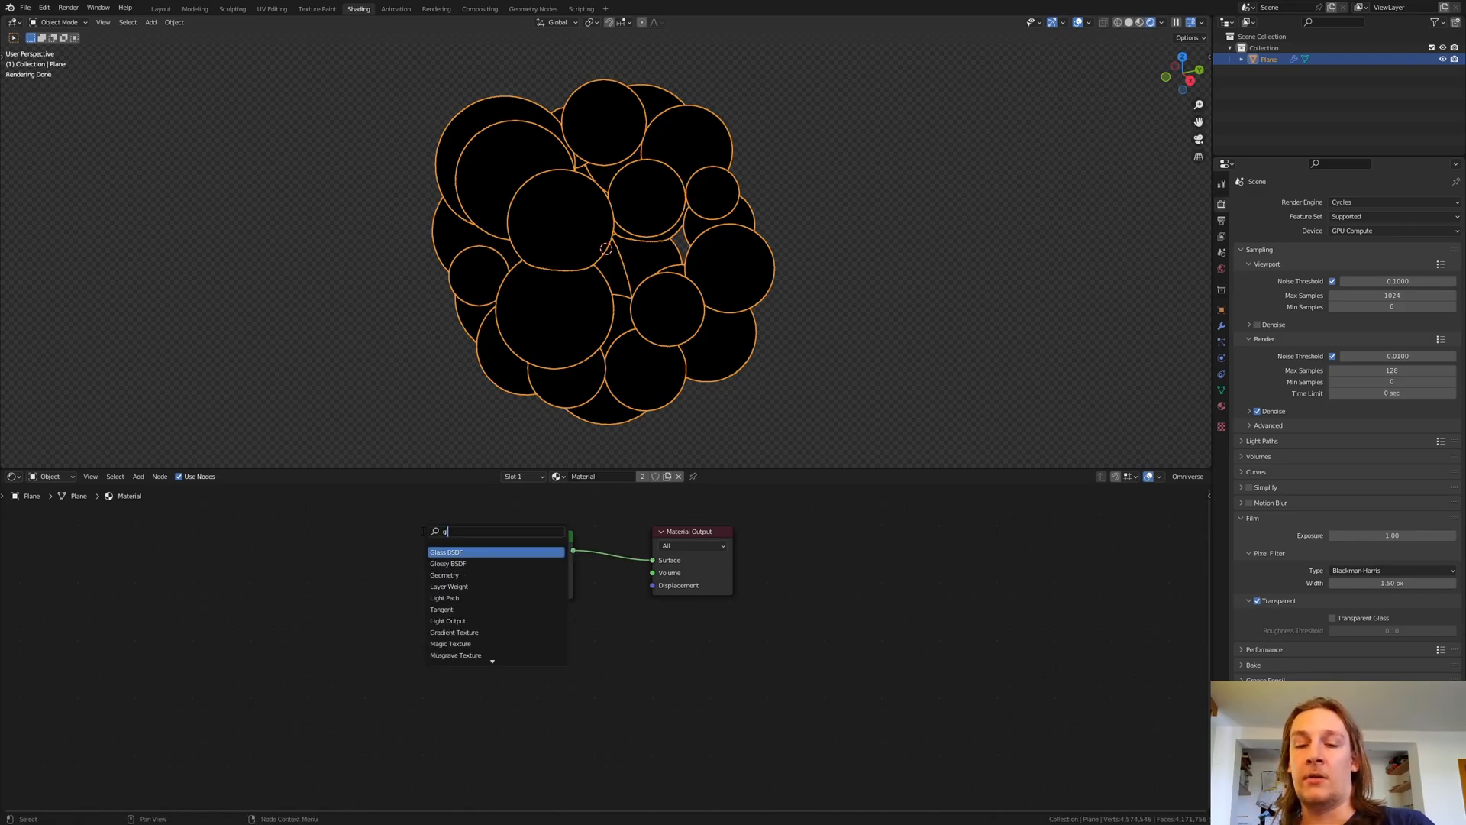
key(Return)
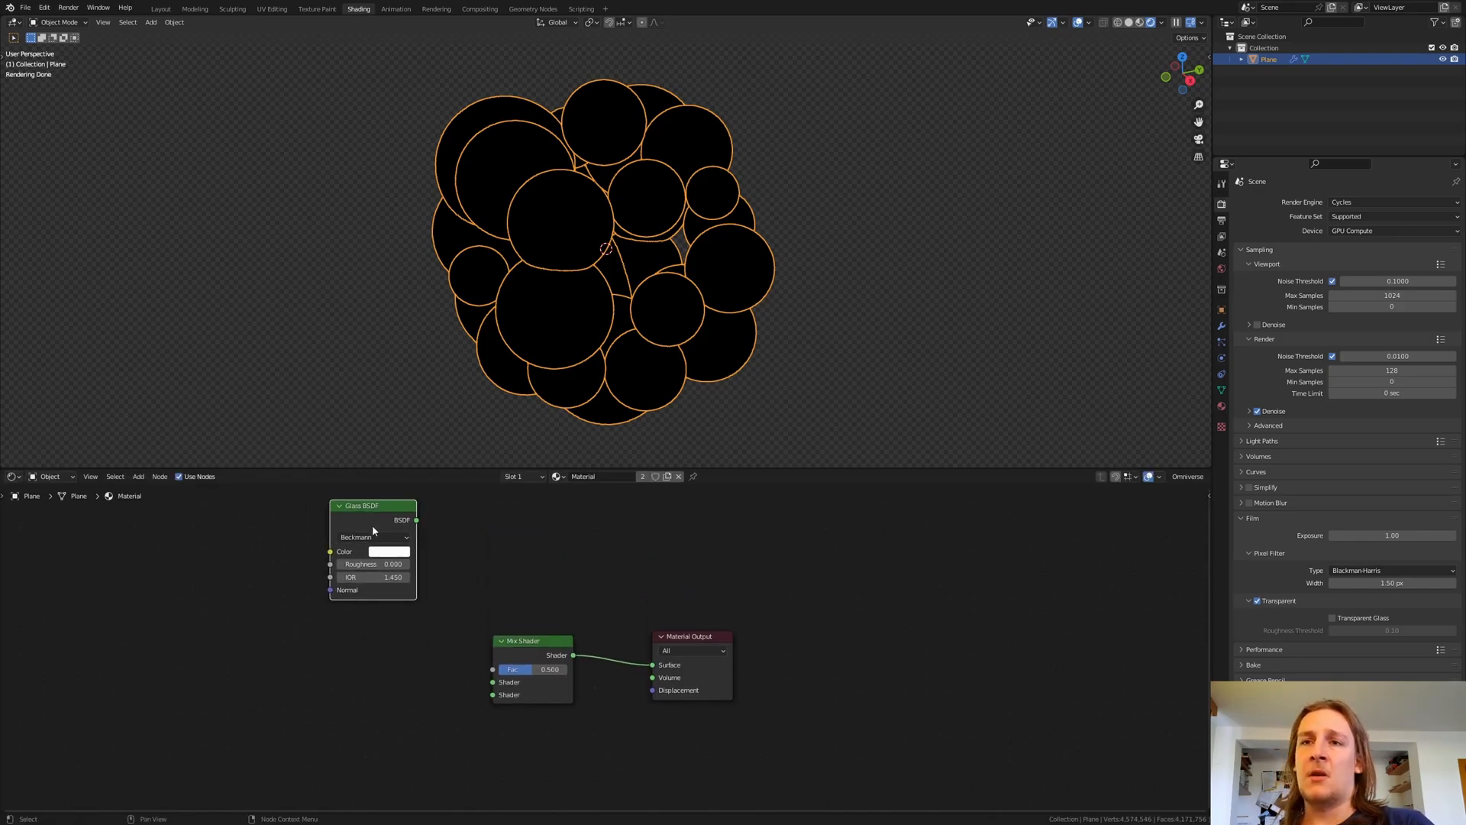
drag(416, 521, 493, 682)
Add a Transparent BSDF and connect it to the second Shader input of the Mix Shader.
key(shift+a)
click(336, 616)
text(tra)
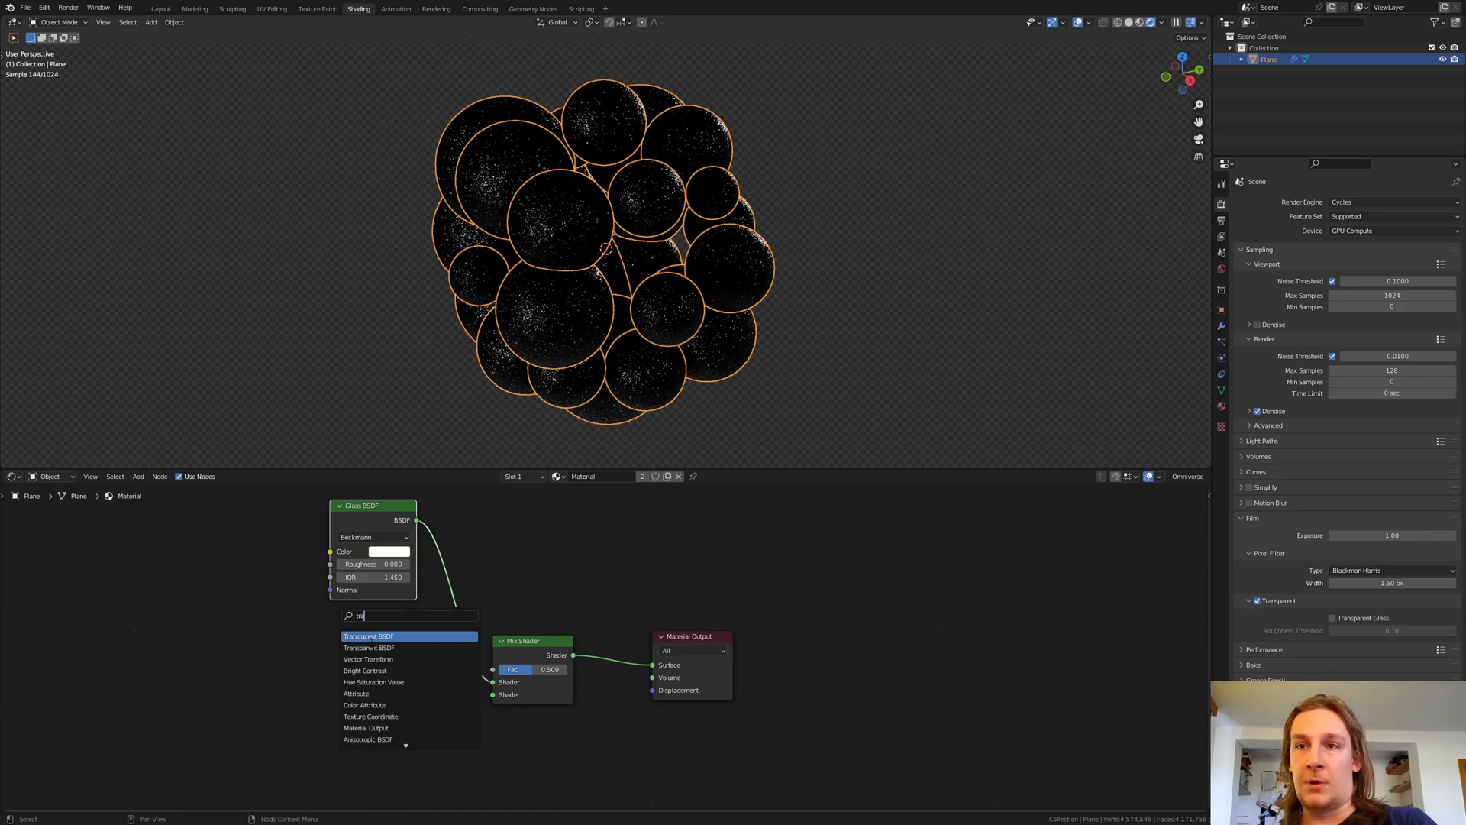
click(374, 647)
click(401, 668)
drag(404, 666, 494, 694)
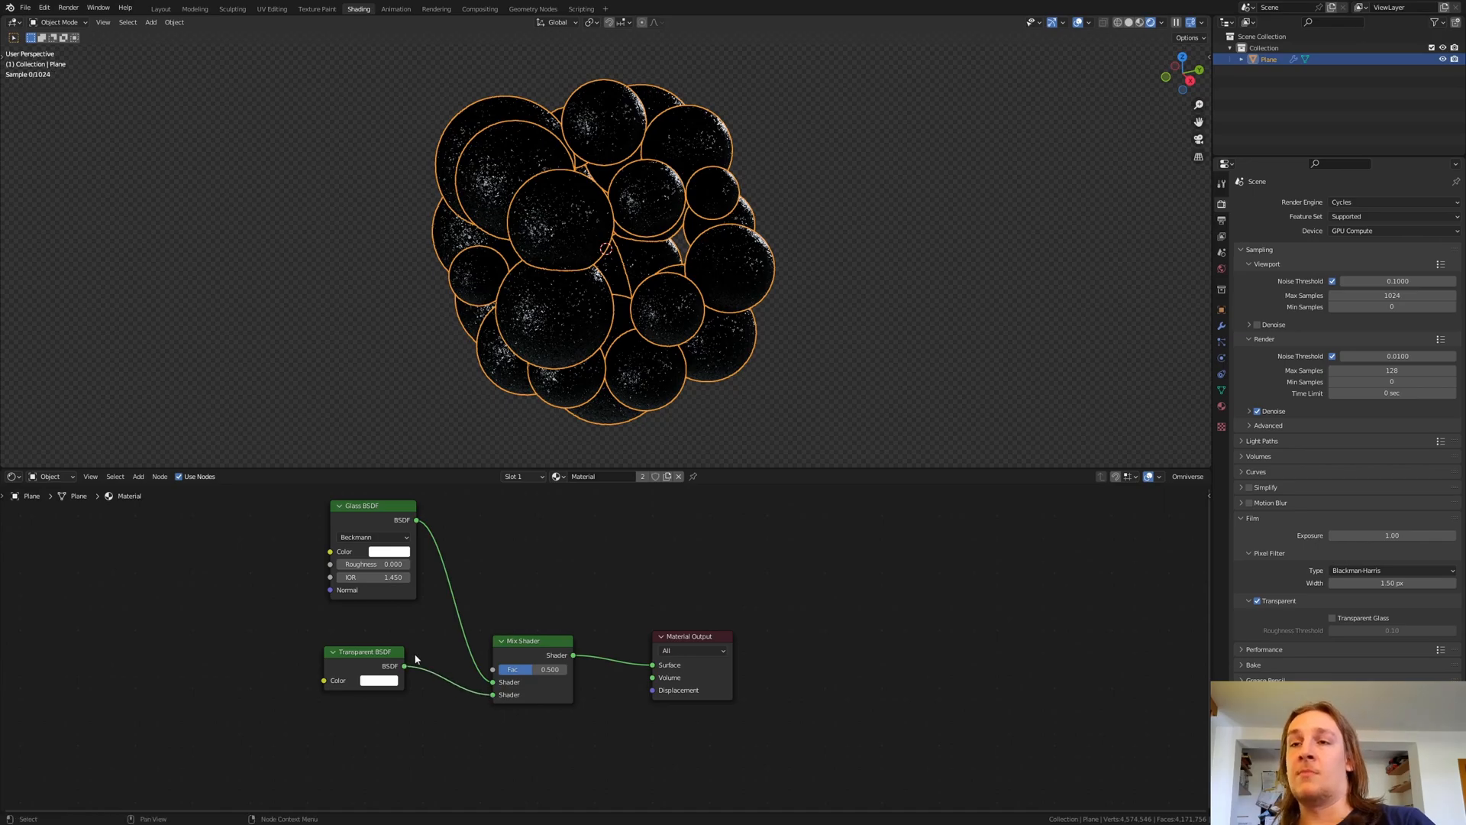
Set the Glass BSDF's colour to light blue and copy it to the Transparent BSDF.
click(388, 552)
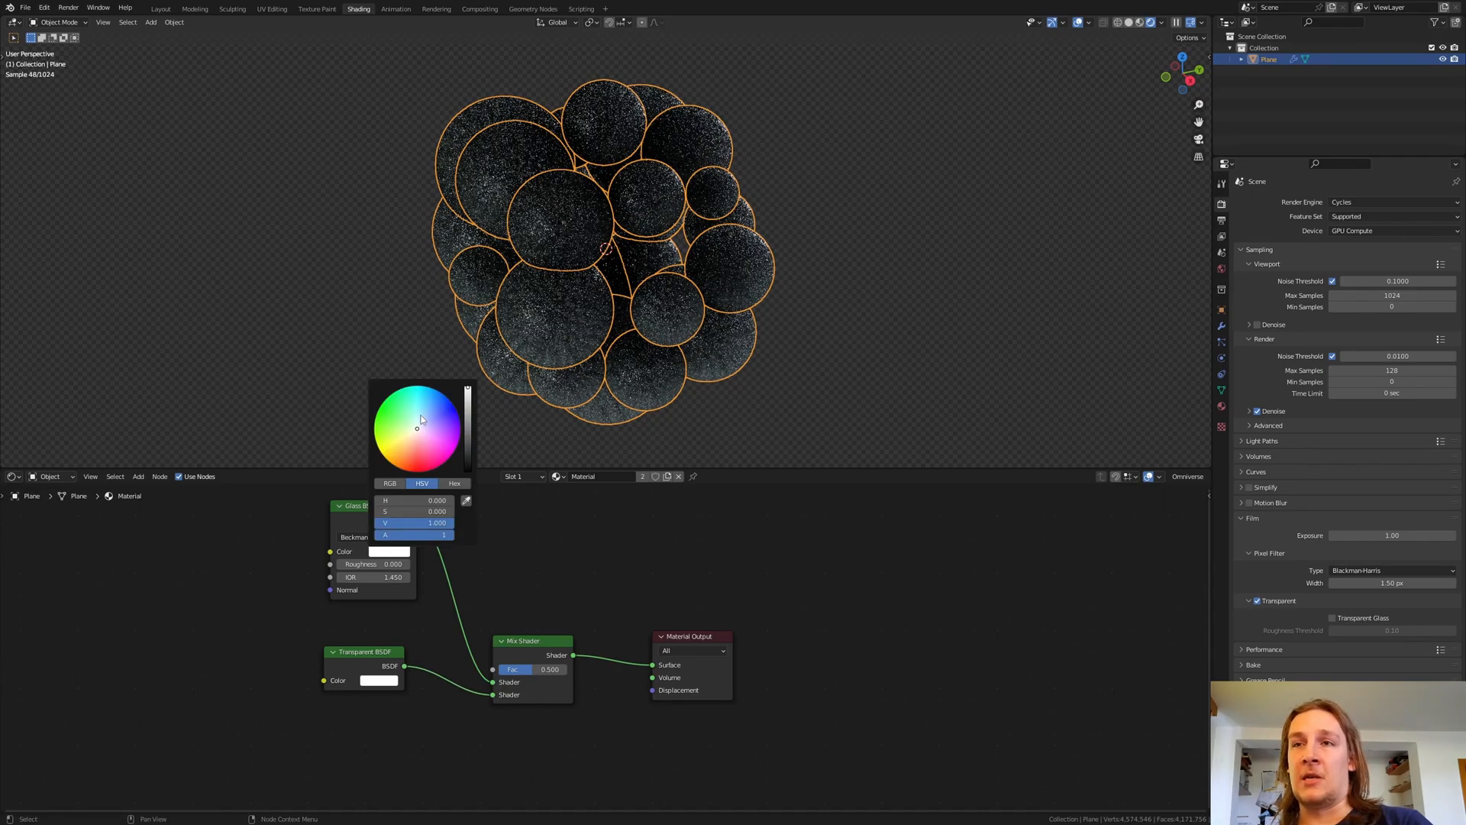
click(421, 419)
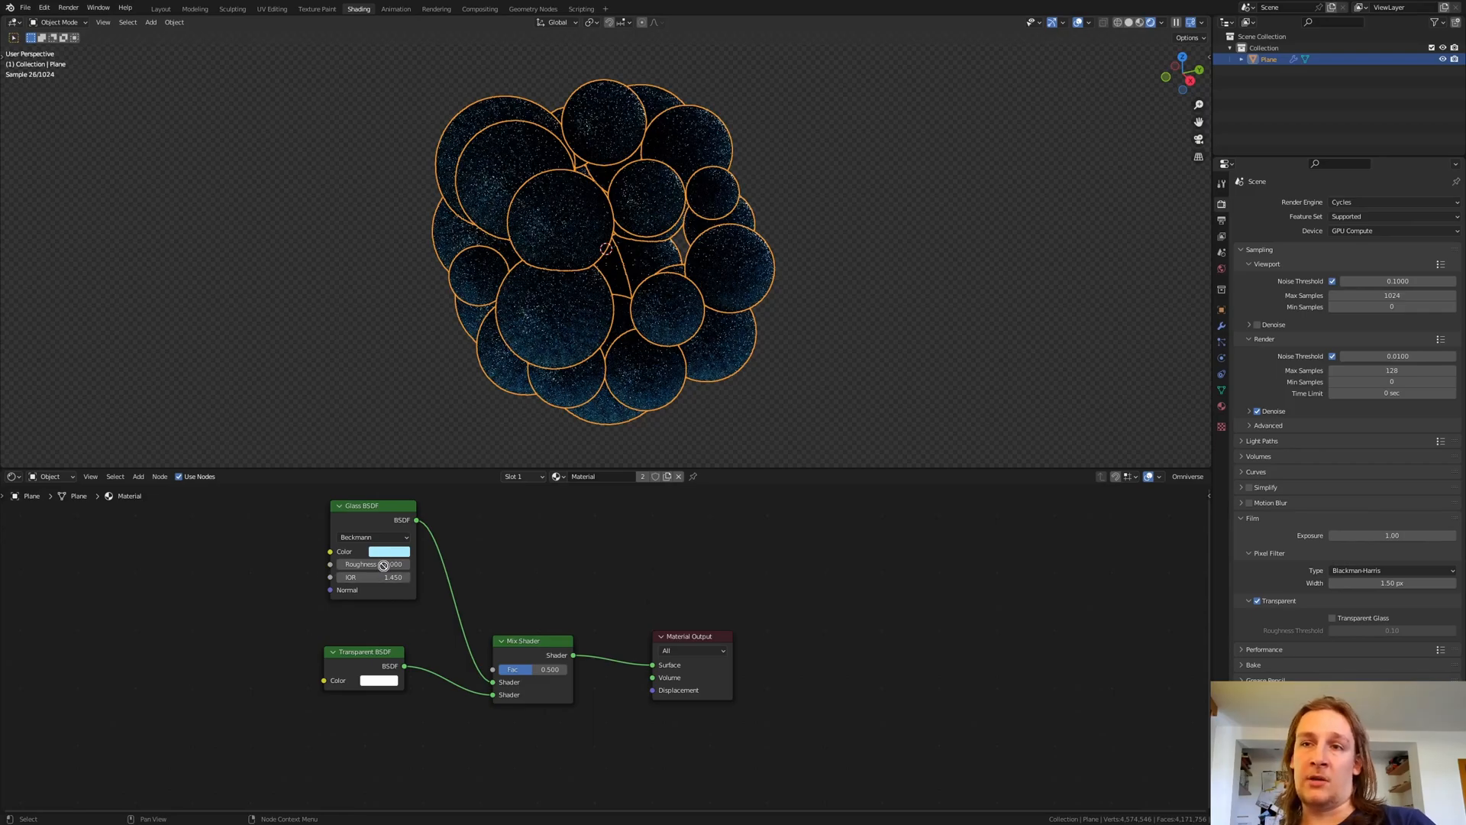
drag(381, 682, 381, 681)
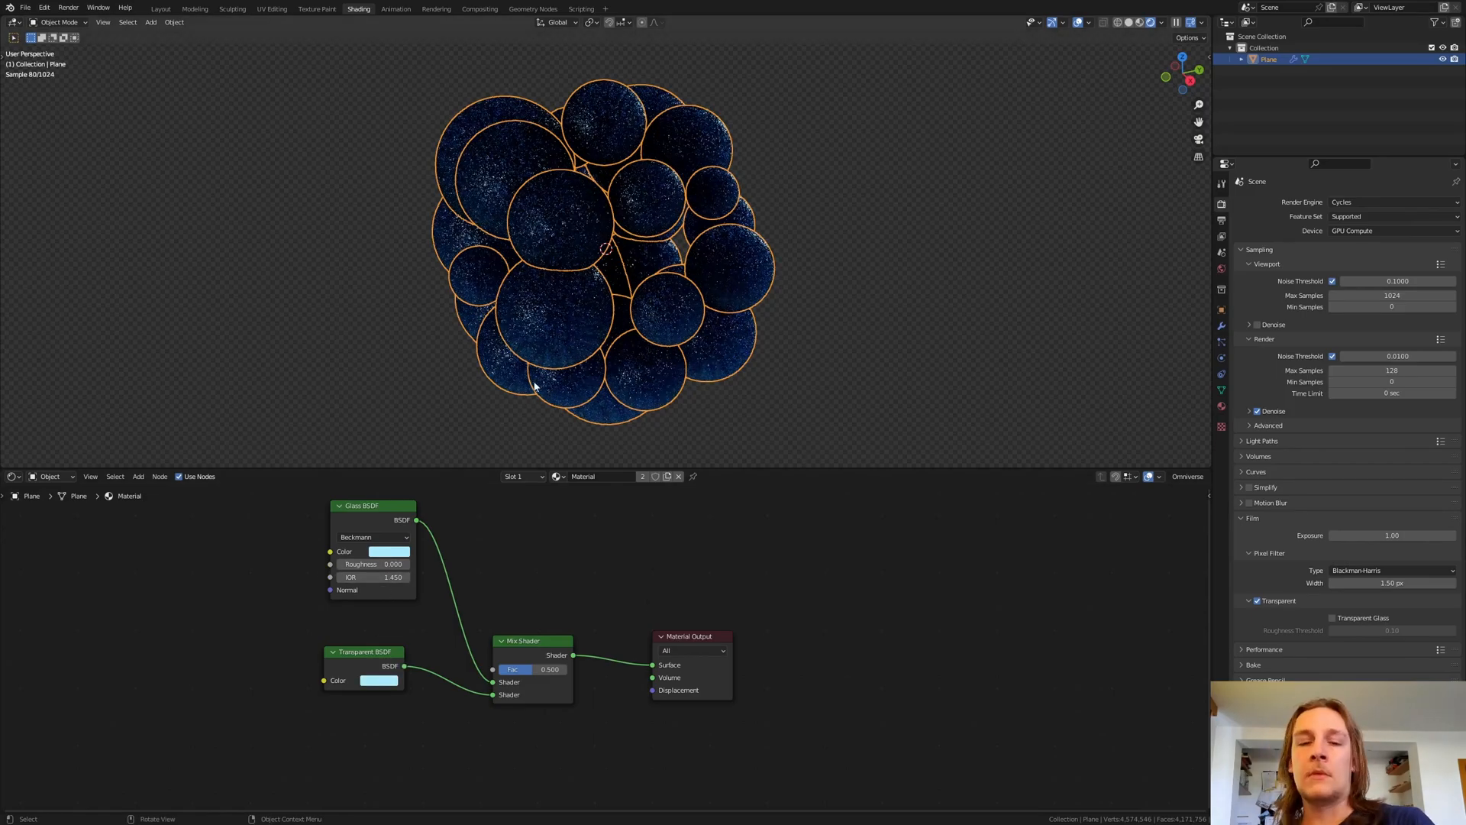
Add a cube with a new material and scale it up until it encloses the sphere cluster and the viewpoint.
key(shift+a)
click(489, 360)
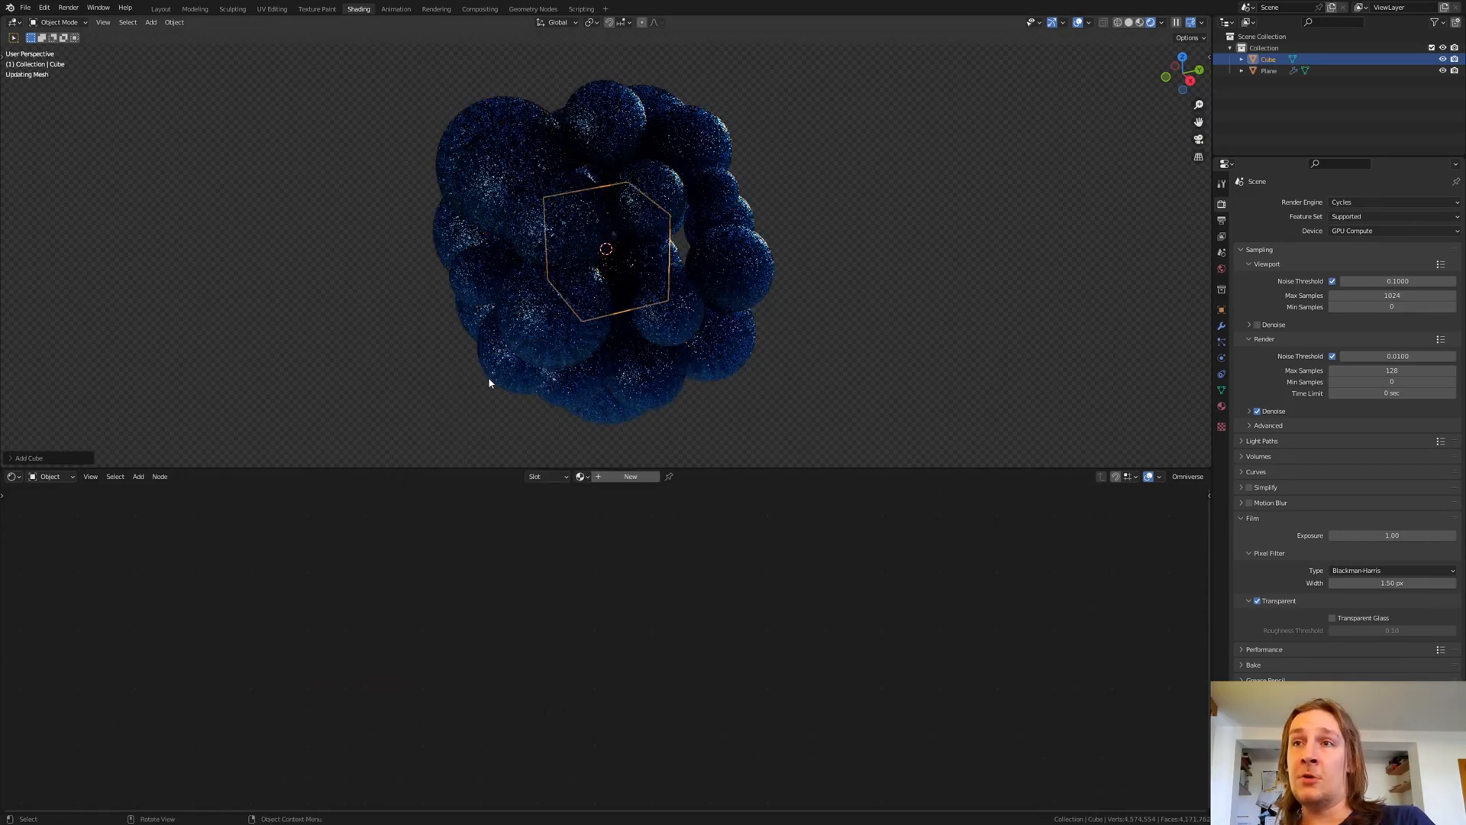
click(631, 475)
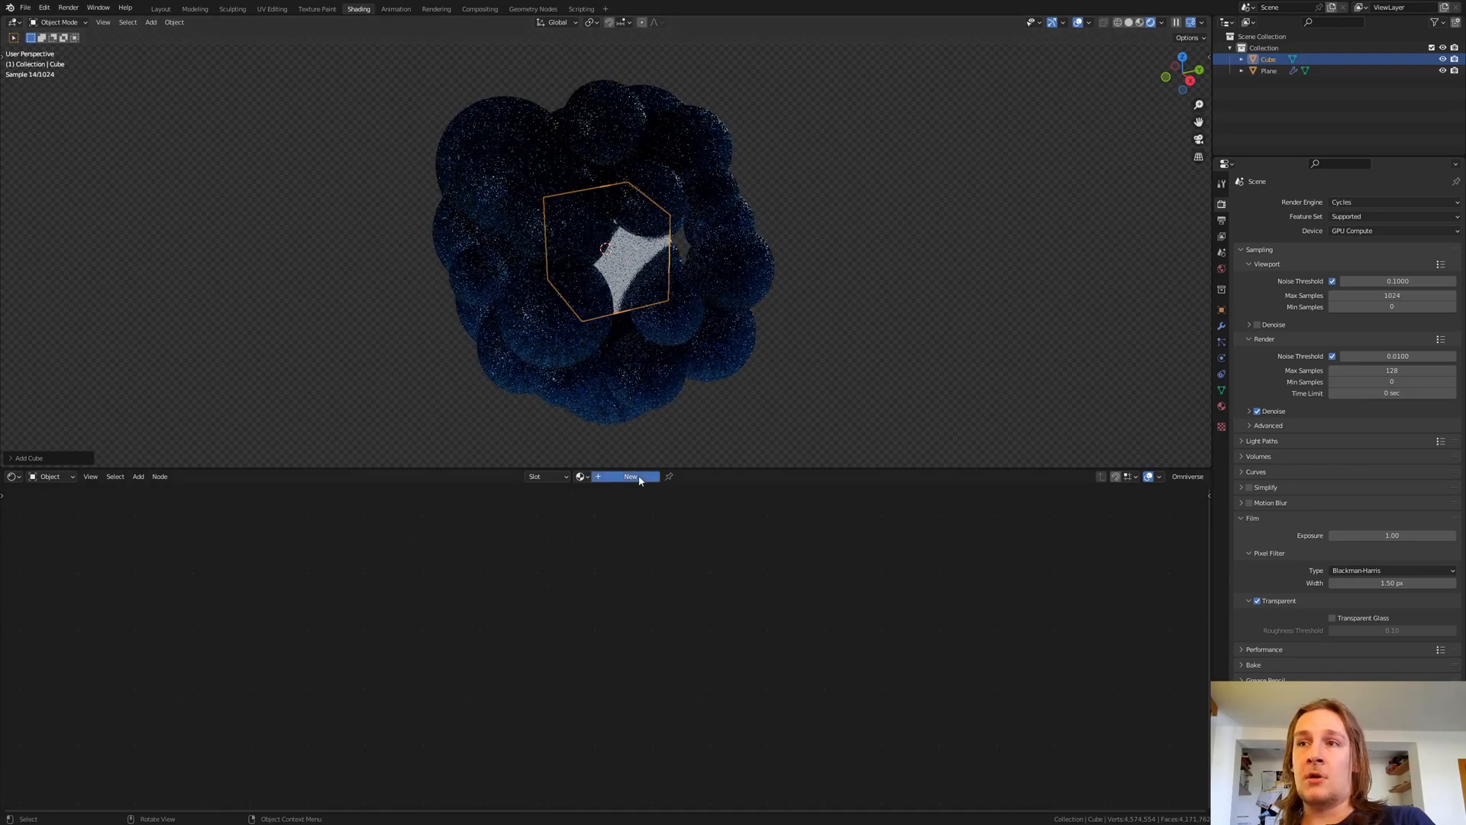
key(s)
click(616, 339)
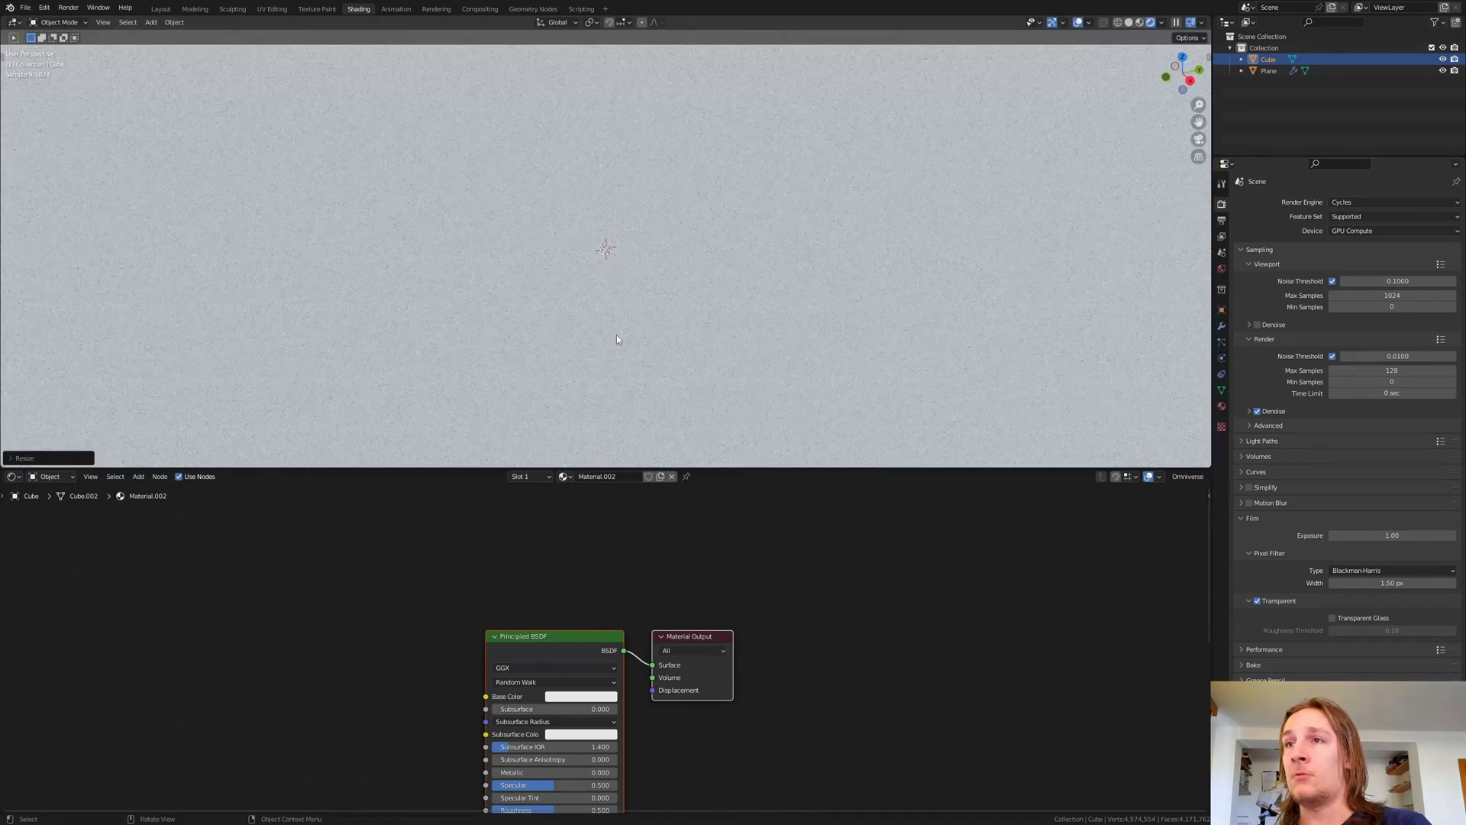
Replace the cube's Principled BSDF with a Principled Volume connected to the Volume input of the Material Output.
click(597, 636)
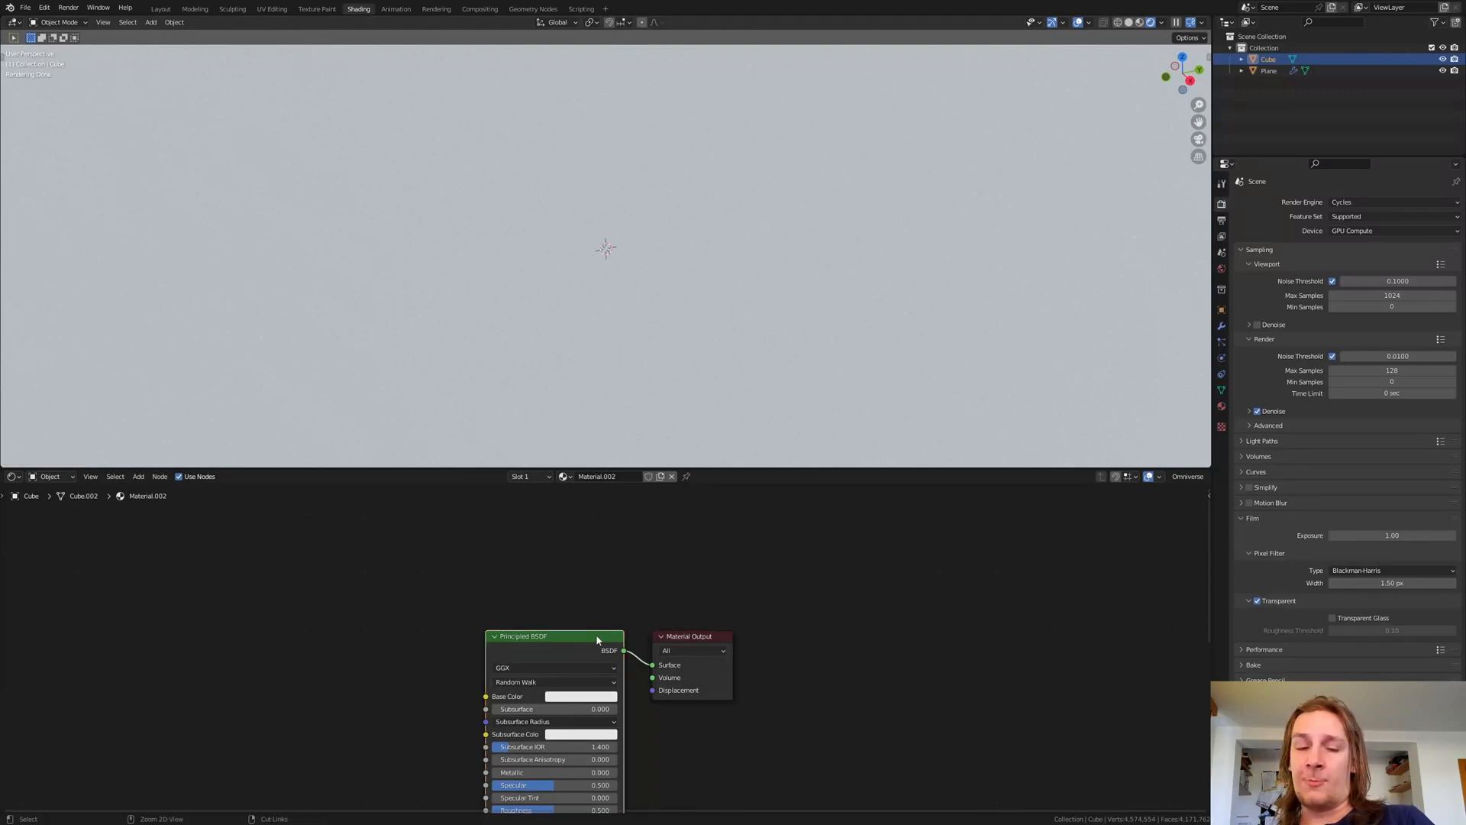
key(x)
key(shift+a)
click(472, 560)
text(vol)
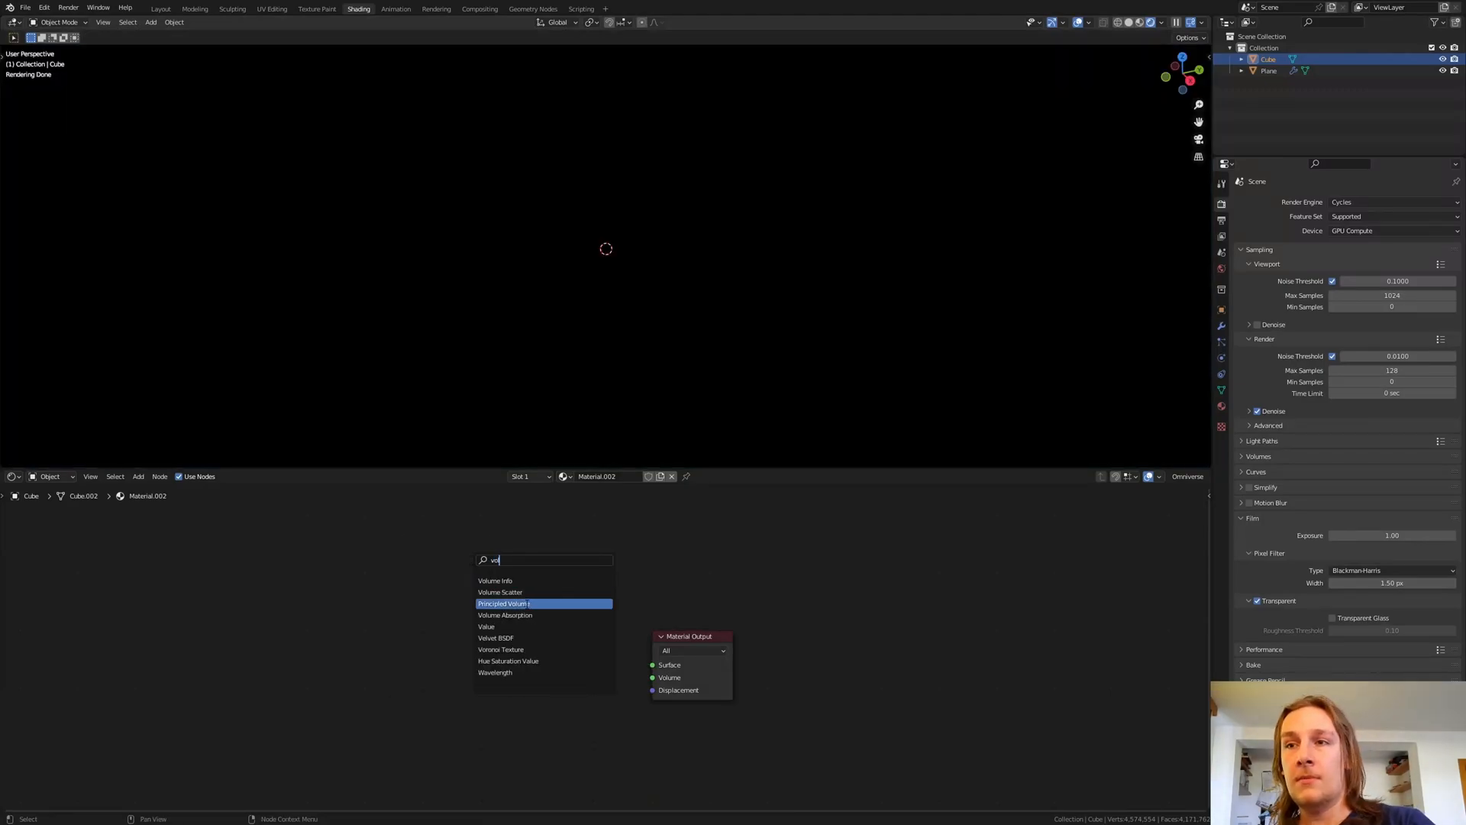
click(527, 603)
click(504, 606)
drag(533, 583, 583, 641)
drag(653, 685, 653, 677)
Add a Musgrave Texture and connect its Height to the Density of the Principled Volume.
key(shift+a)
click(344, 609)
text(mu)
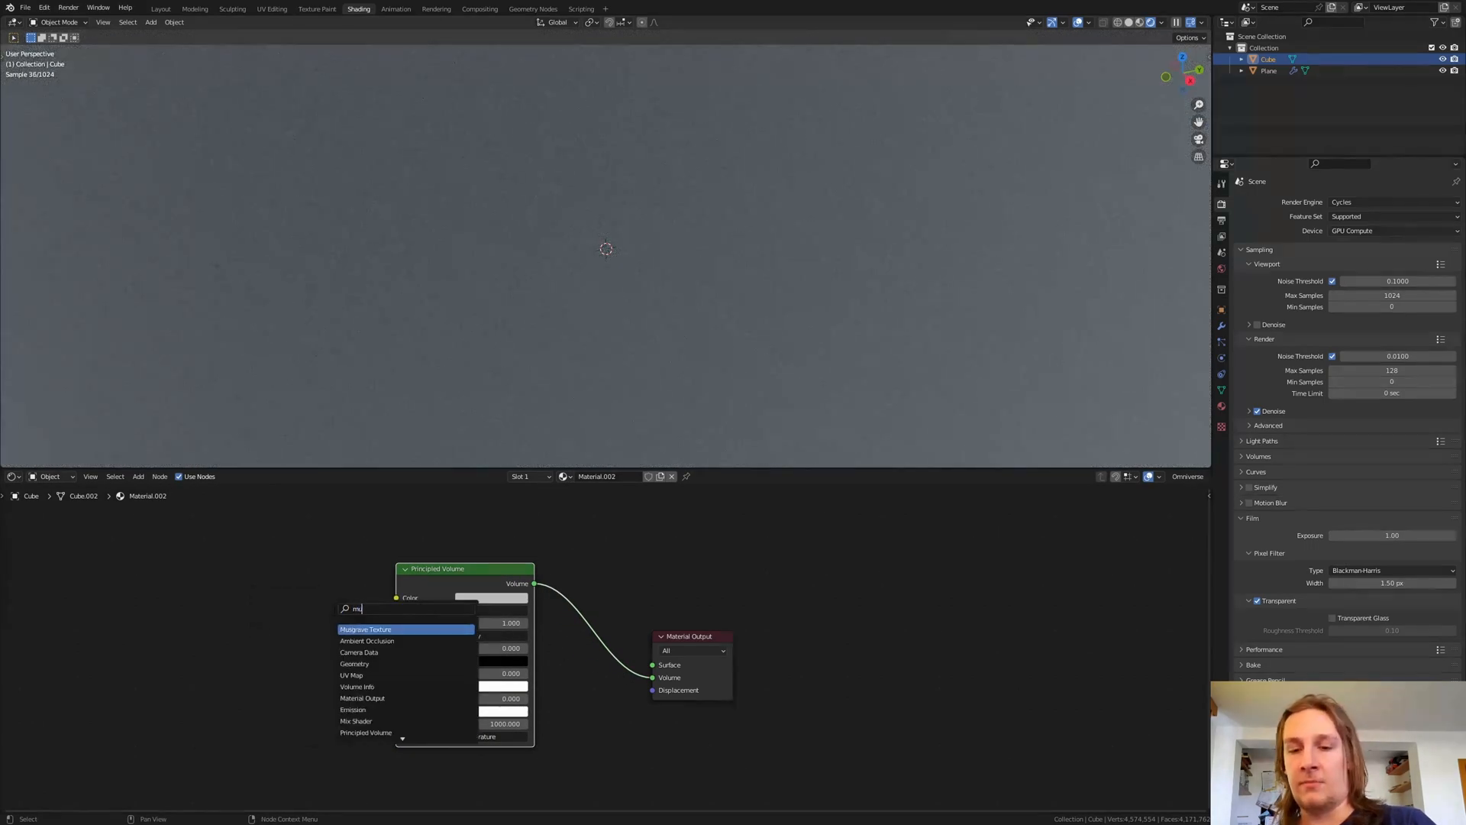
key(Return)
drag(337, 629, 397, 623)
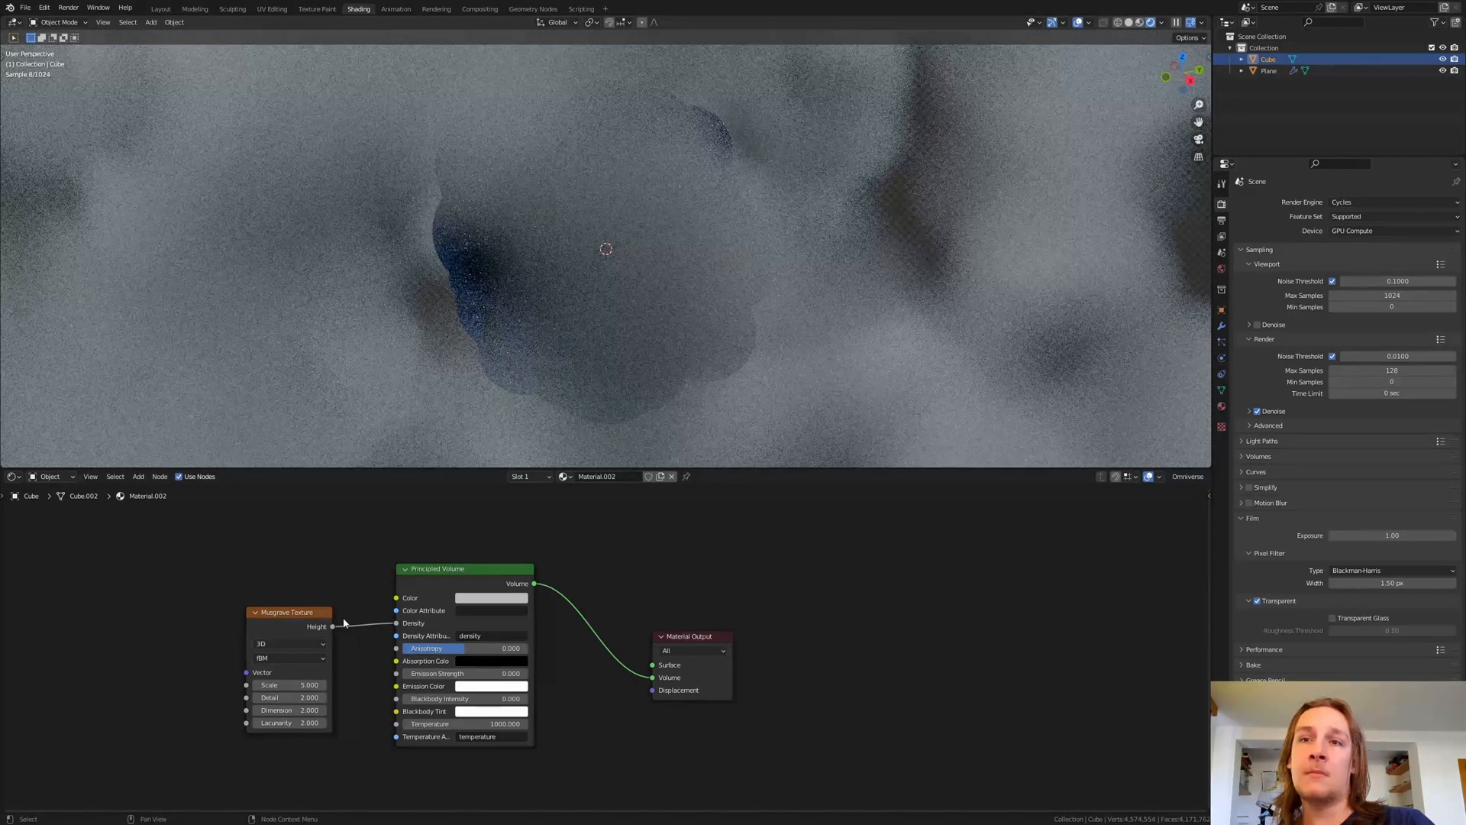
drag(304, 626, 226, 625)
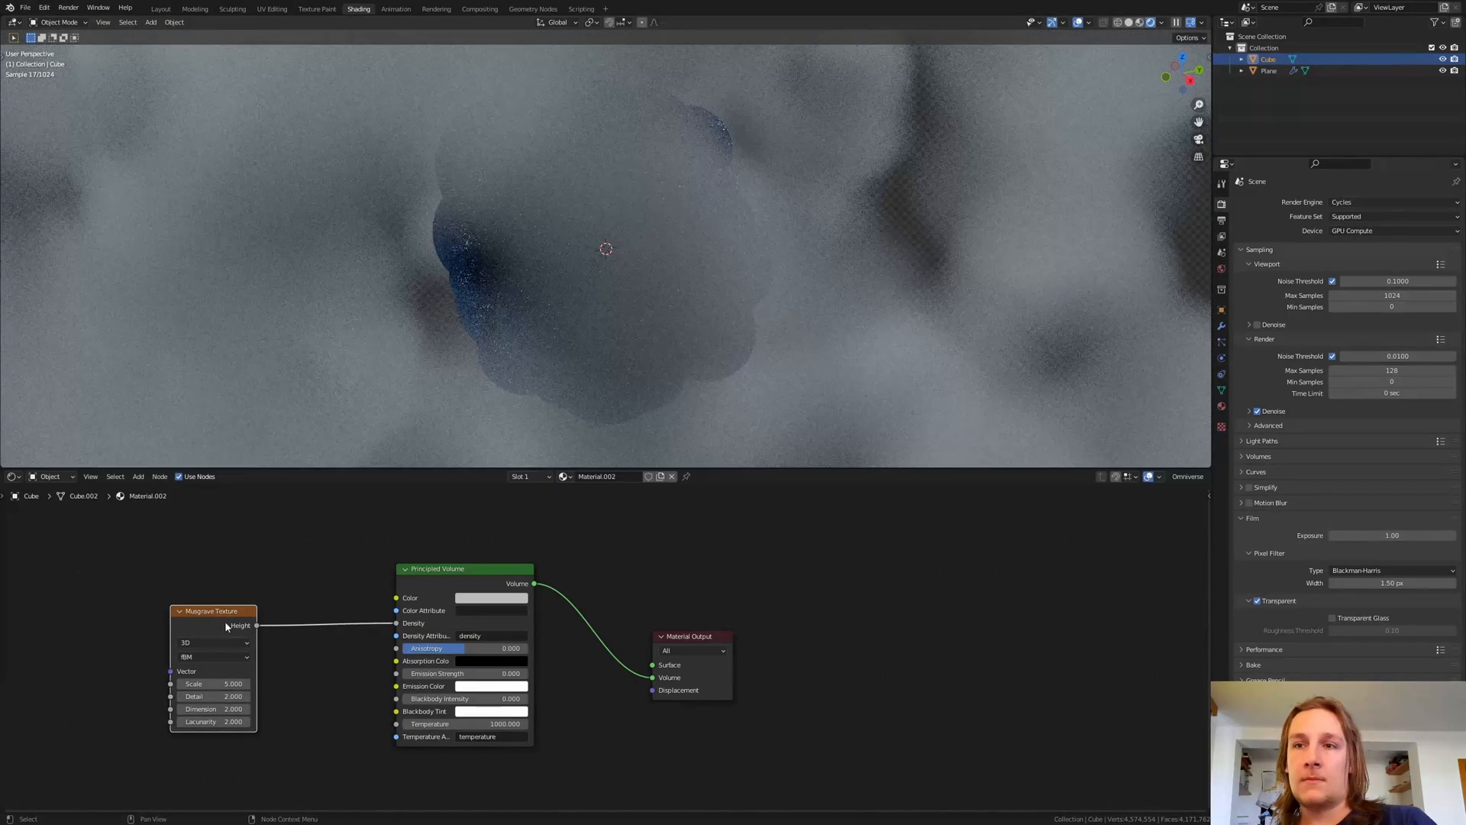
Darken the Principled Volume's colour to a dark grey.
click(517, 599)
drag(558, 478, 565, 504)
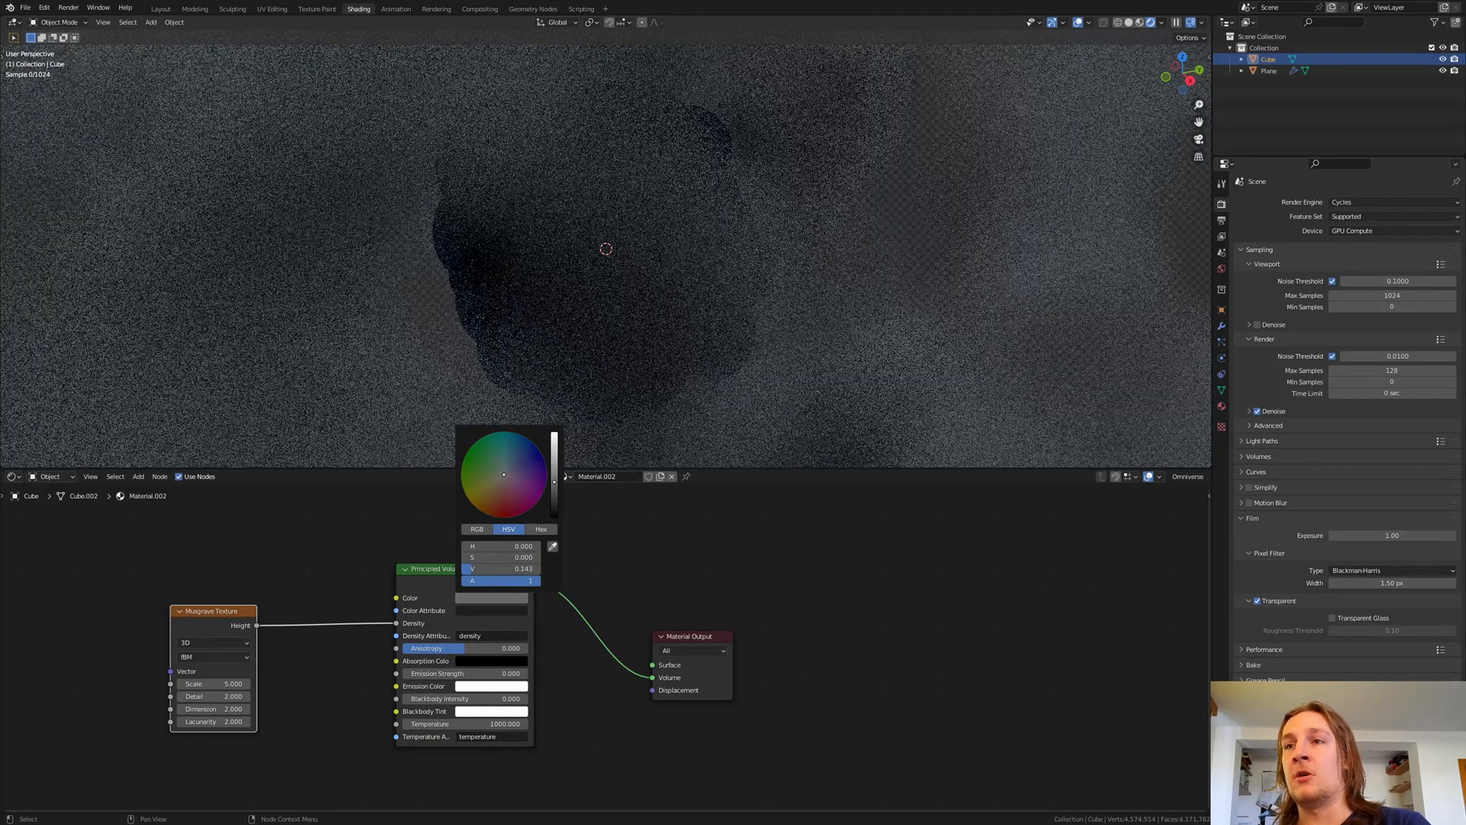
click(555, 497)
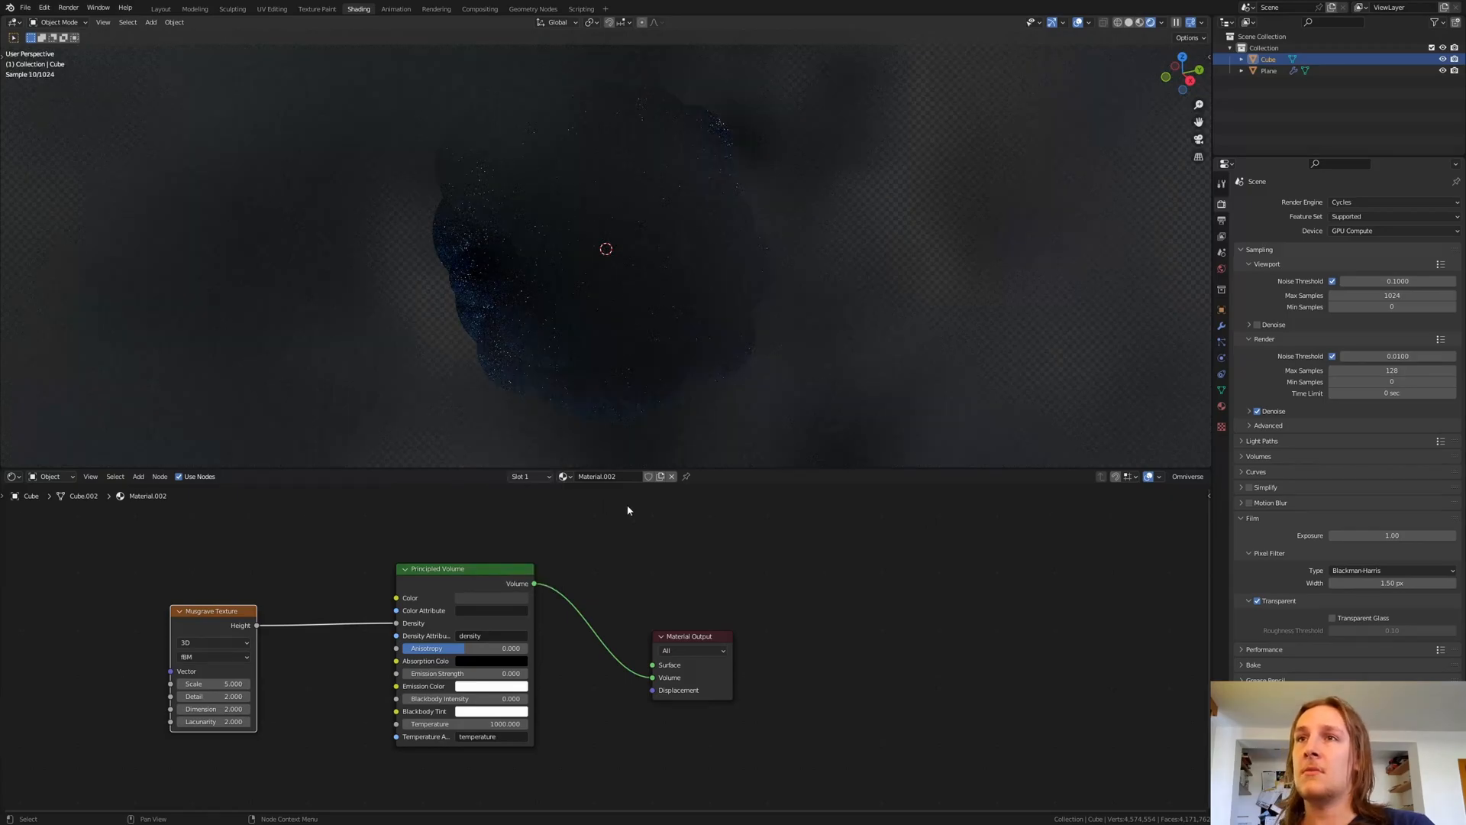
Show the rendered view in the Layout workspace and frame the sphere cluster nearly level with the grid.
click(162, 9)
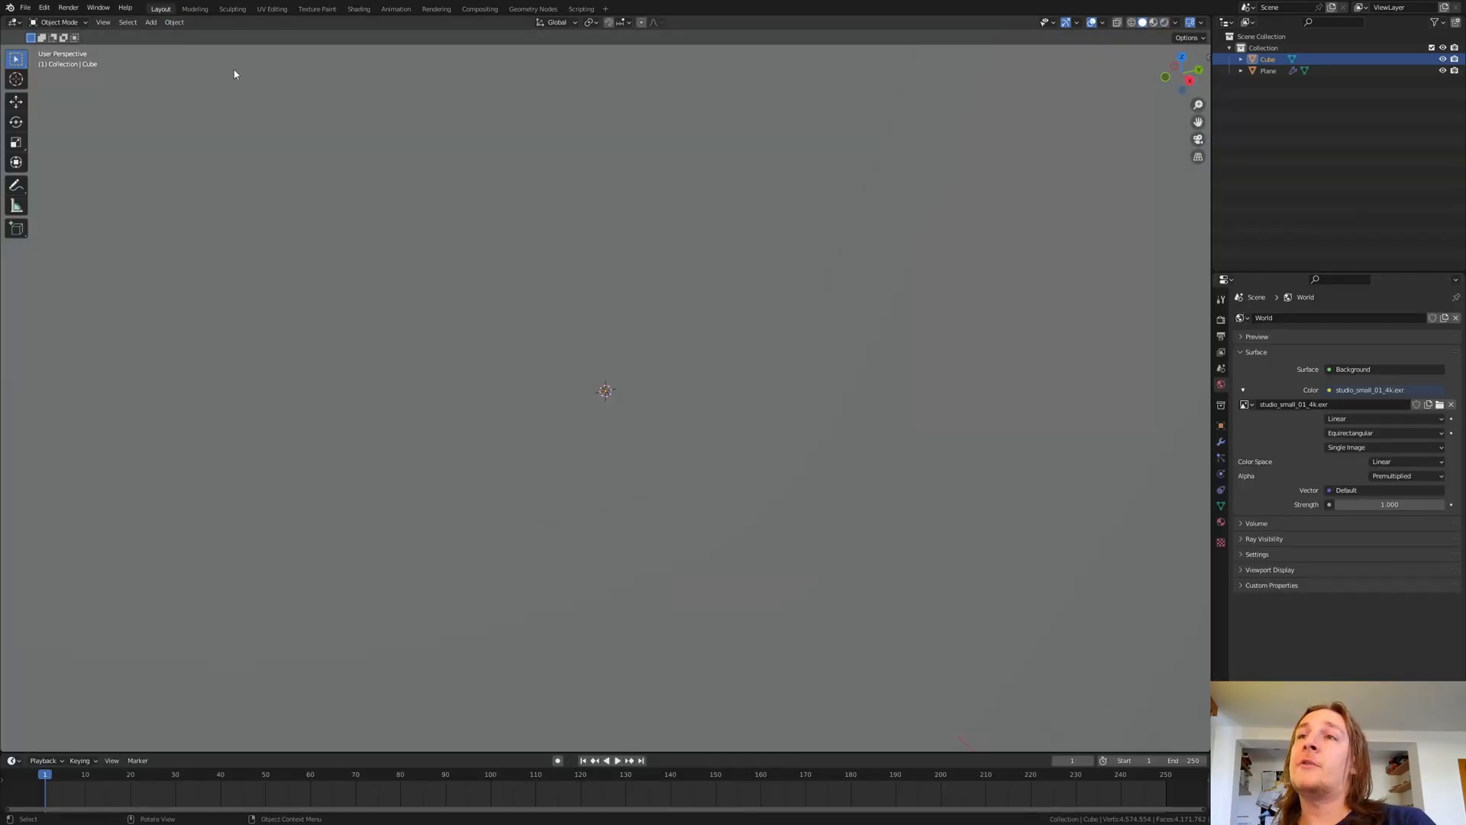
middle_drag(410, 256, 445, 253)
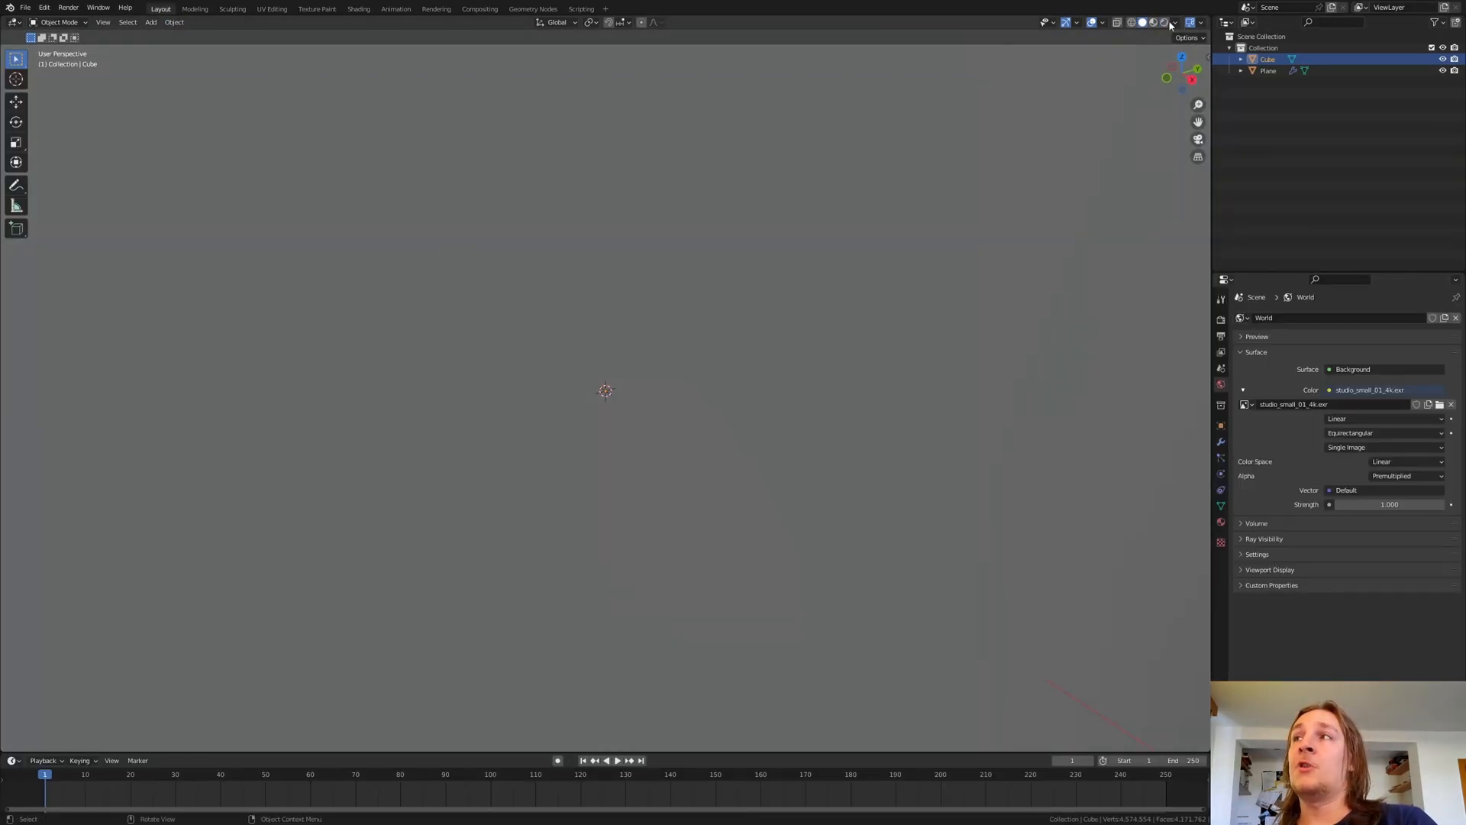
key(z)
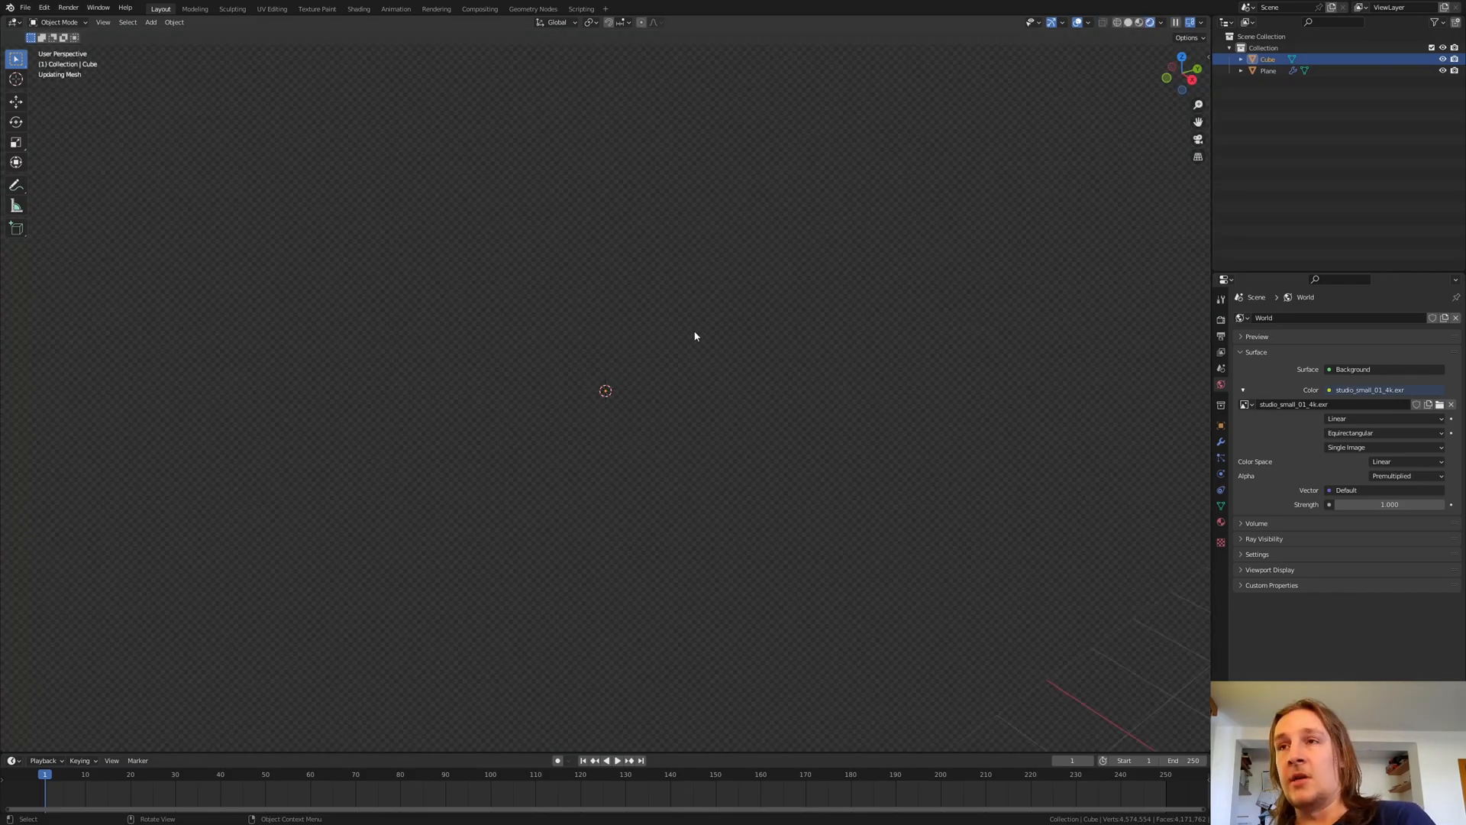
middle_drag(691, 329, 735, 310)
scroll(736, 309, down, 2)
scroll(735, 308, up, 2)
mouse_move(598, 406)
middle_down()
mouse_move(565, 374)
mouse_move(652, 369)
mouse_move(616, 387)
middle_up()
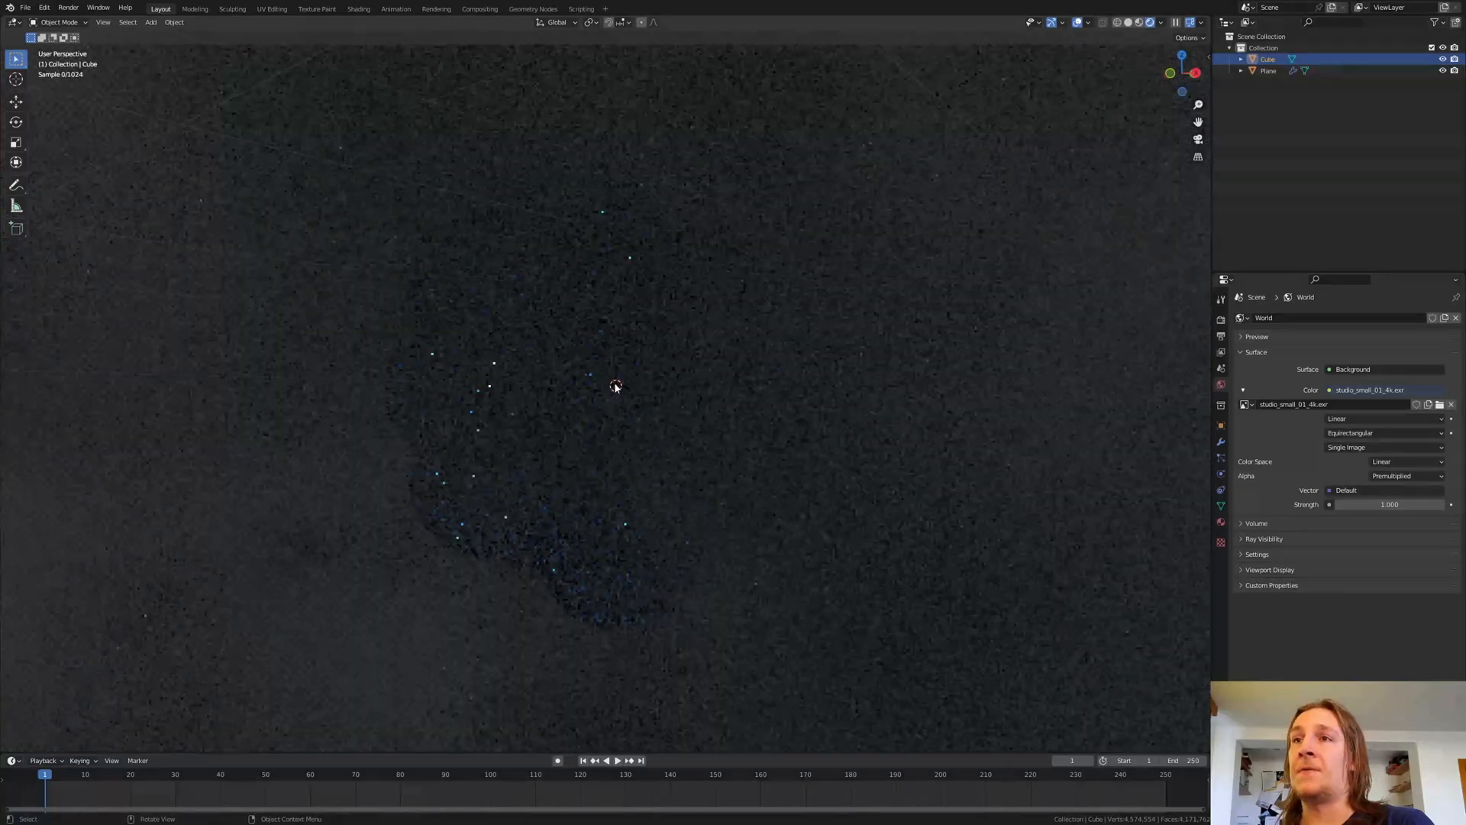
Add a camera, align it to the current view and move it closer to the sphere cluster along its local Z axis.
key(shift+a)
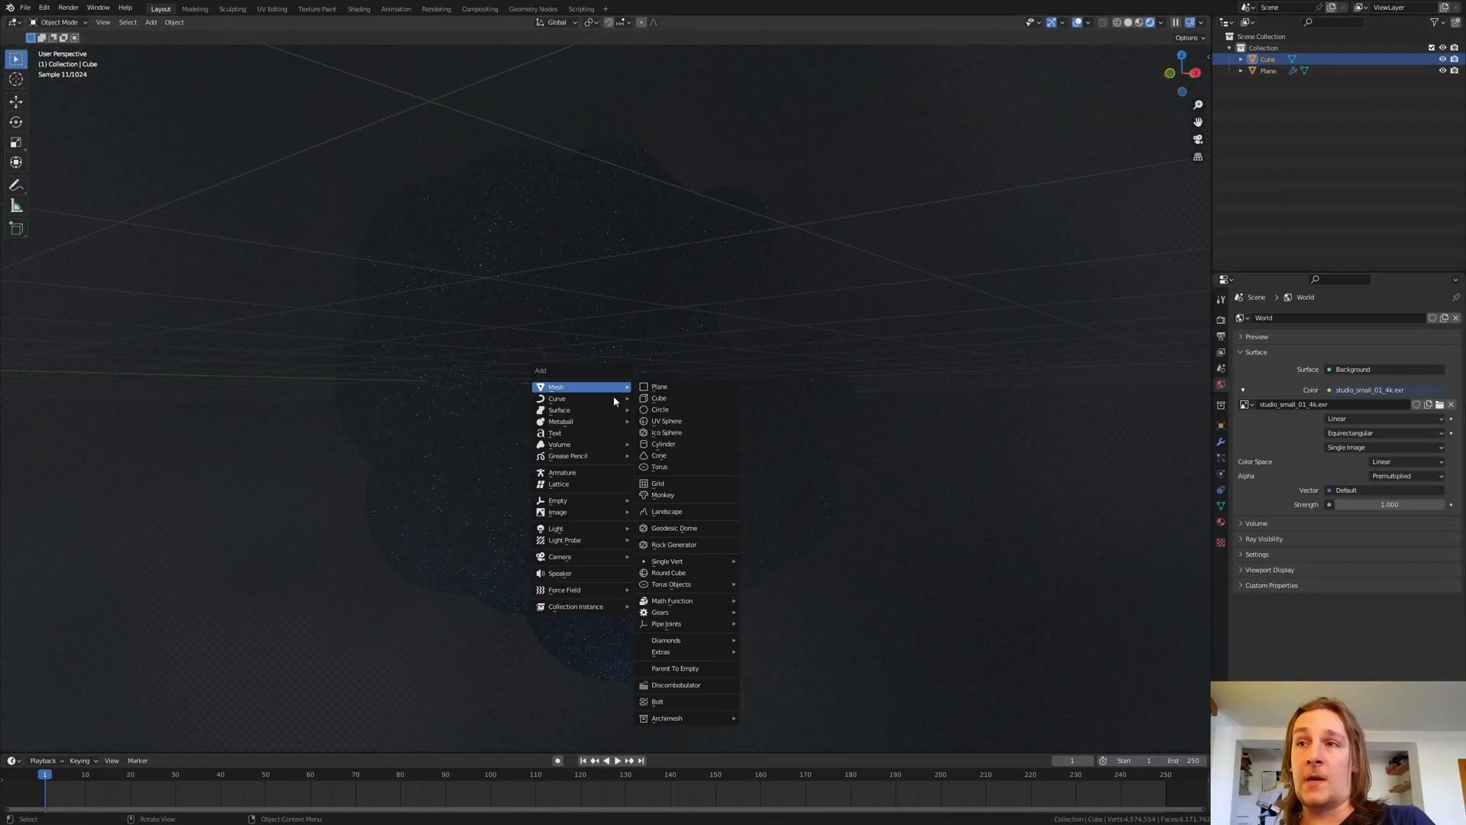
click(662, 562)
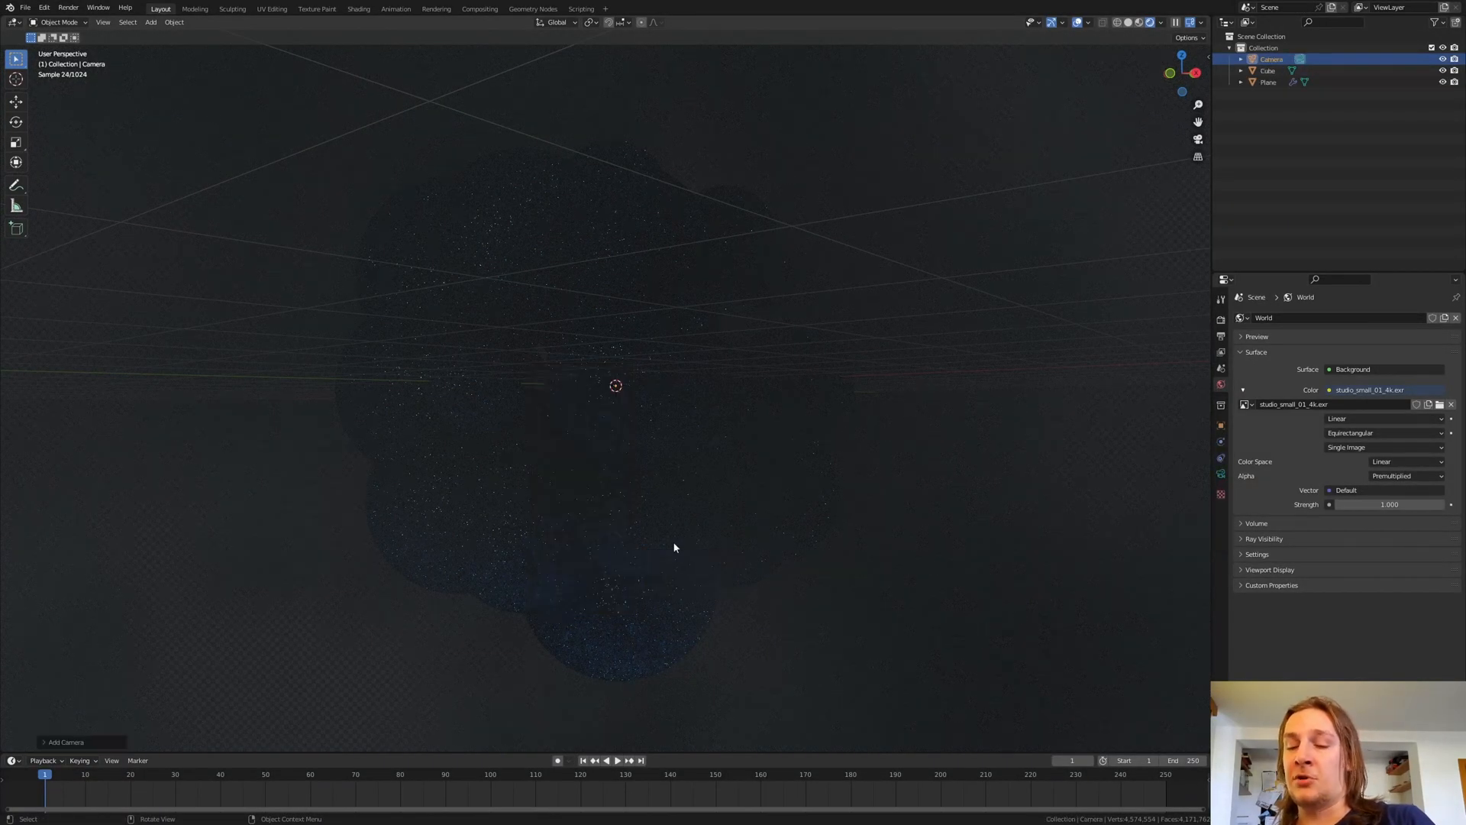
key(ctrl+alt+KP_0)
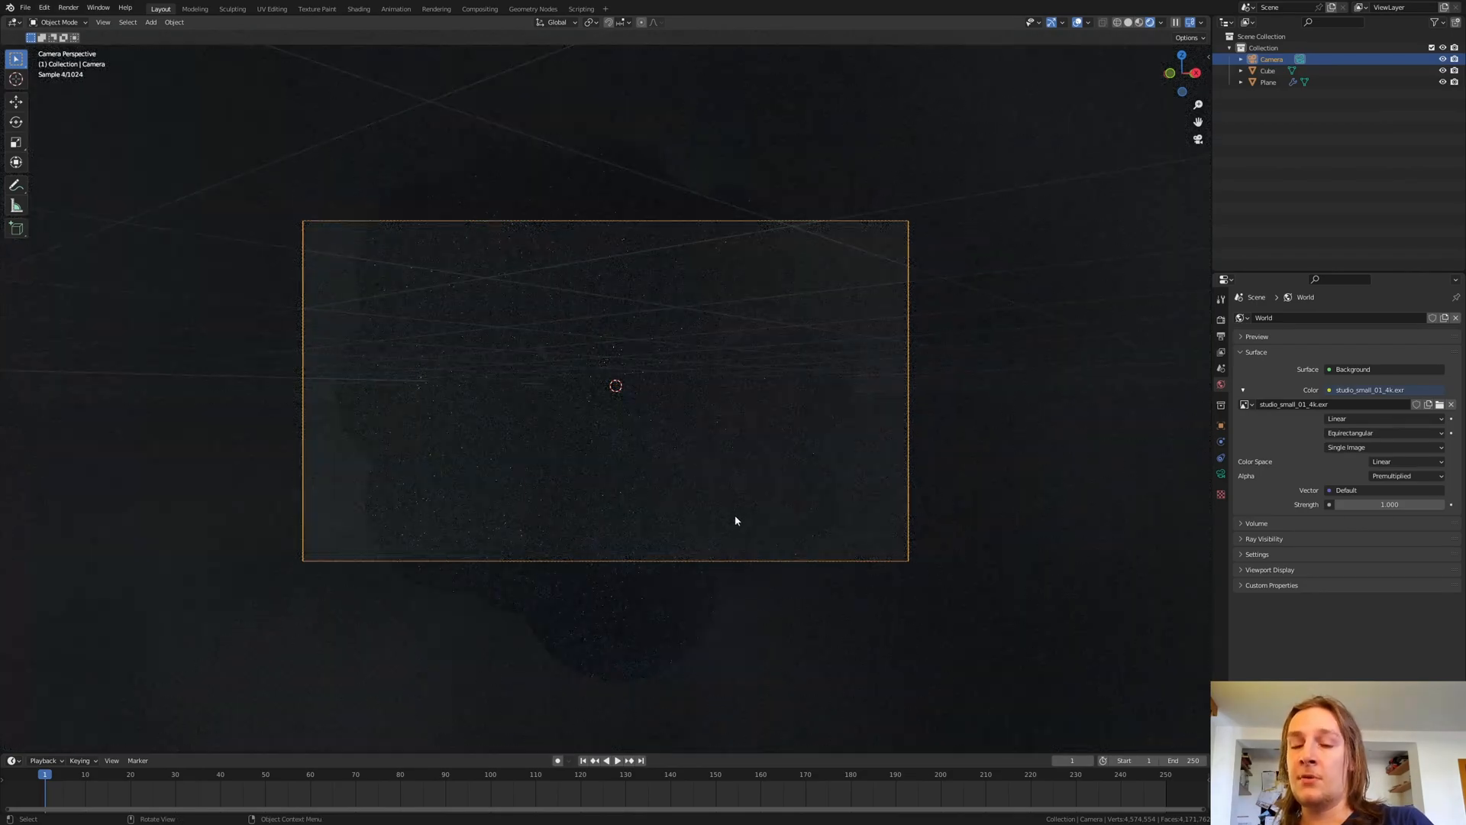
key(g)
key(z)
key(z)
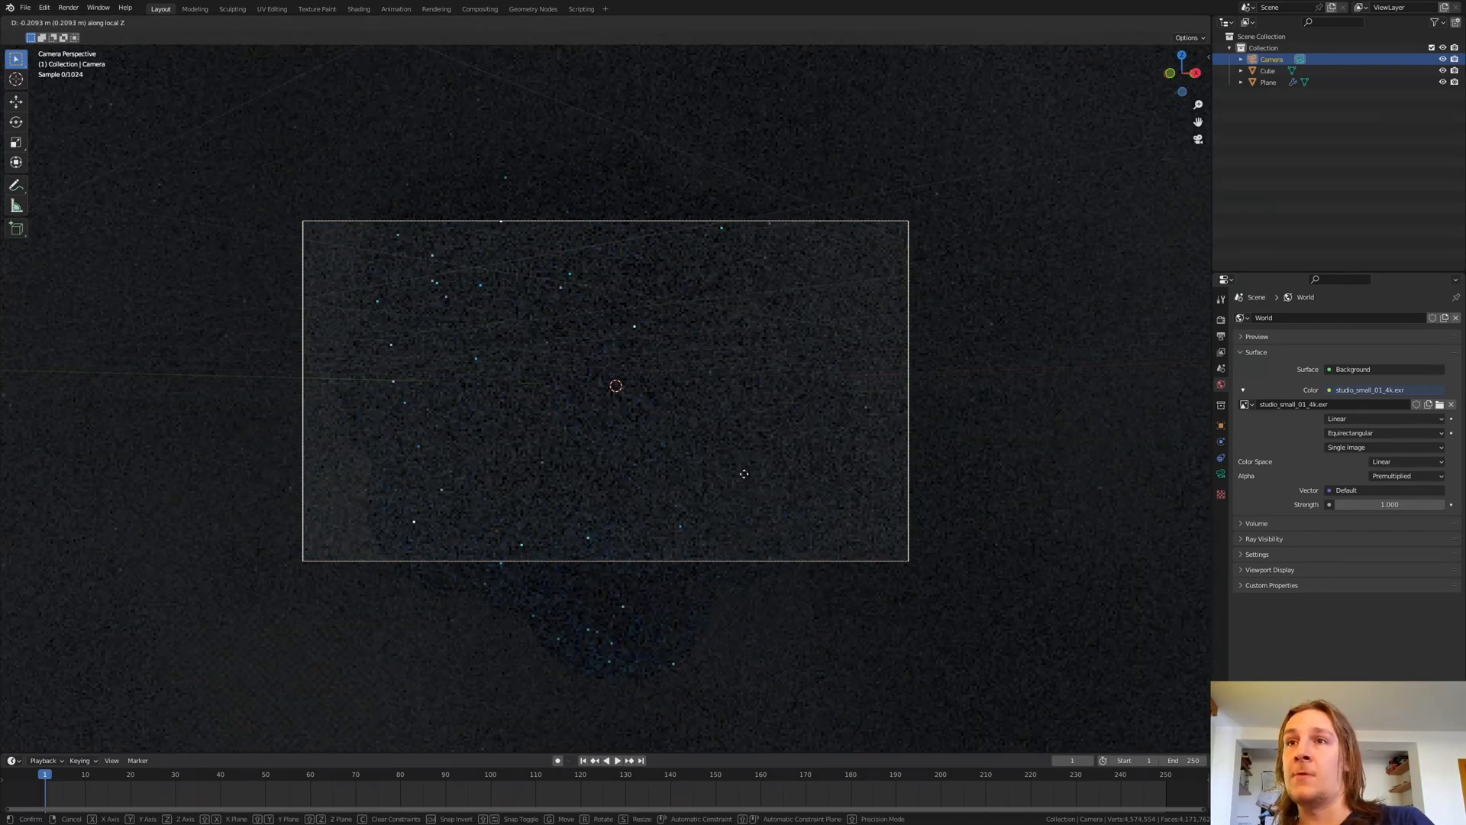
click(777, 400)
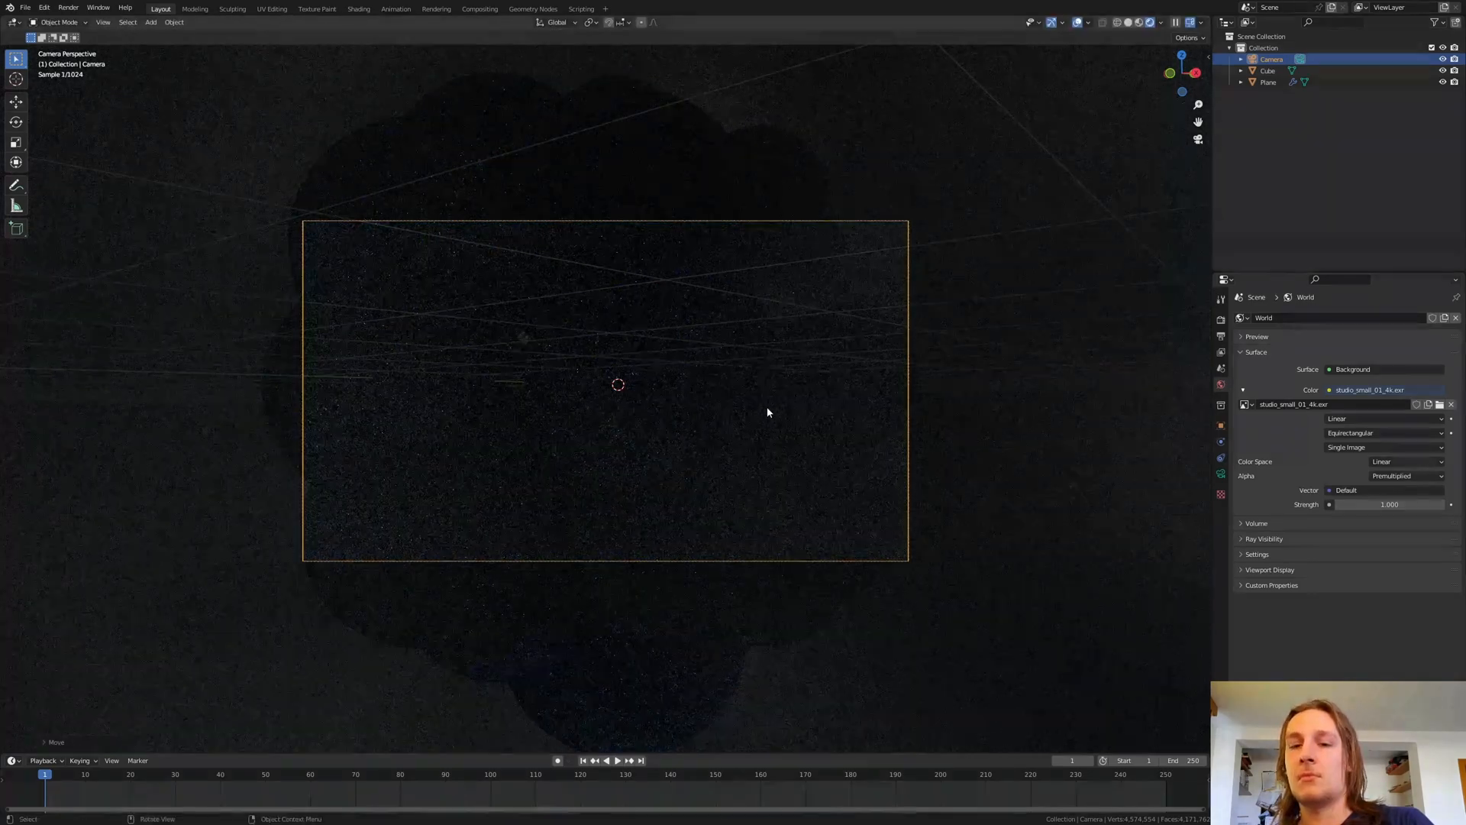
Add a point light at the cluster's centre with a radius of about 4.54 m and a power of 10000 W.
key(shift+a)
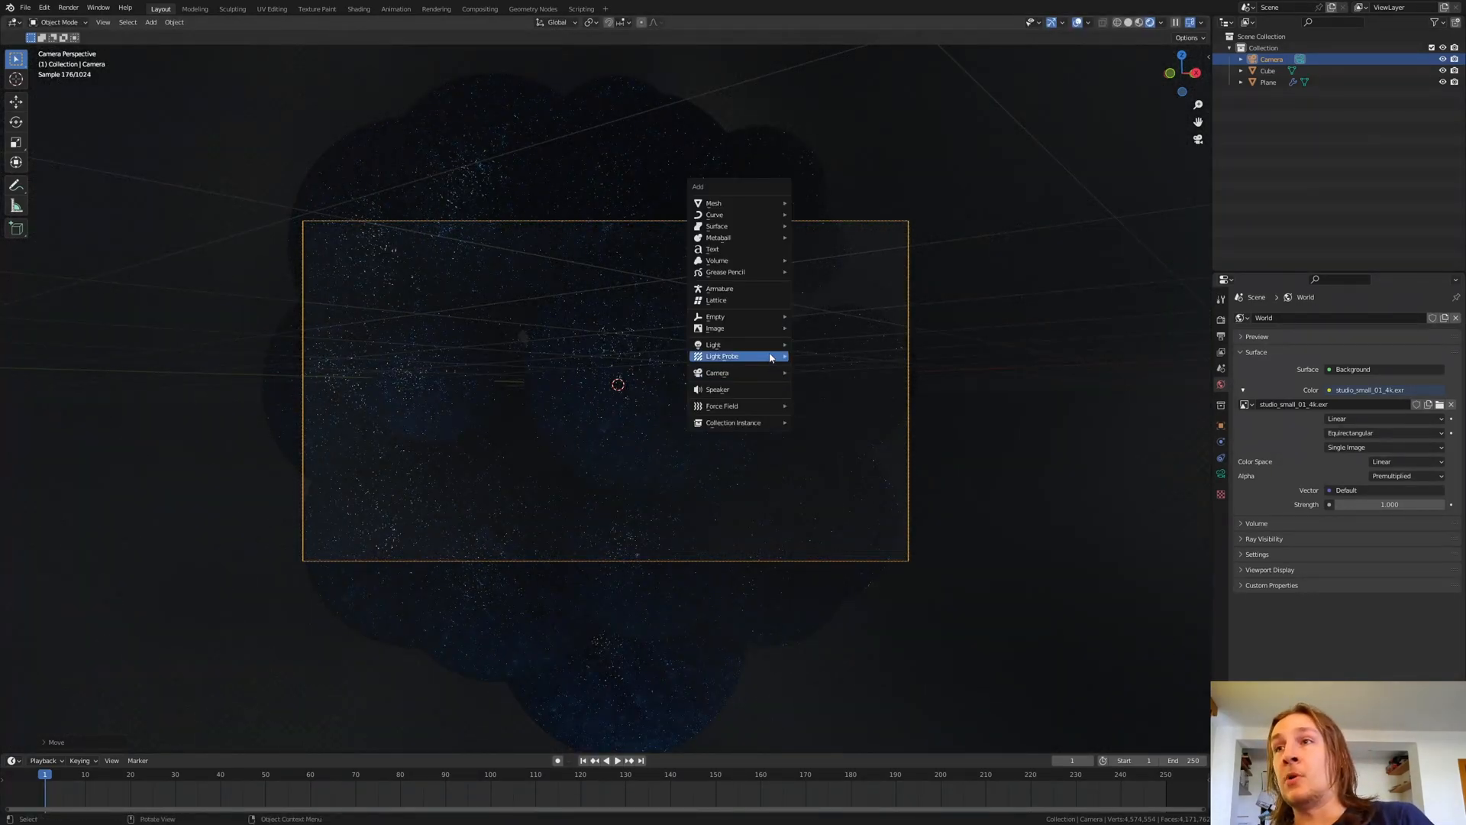
click(823, 346)
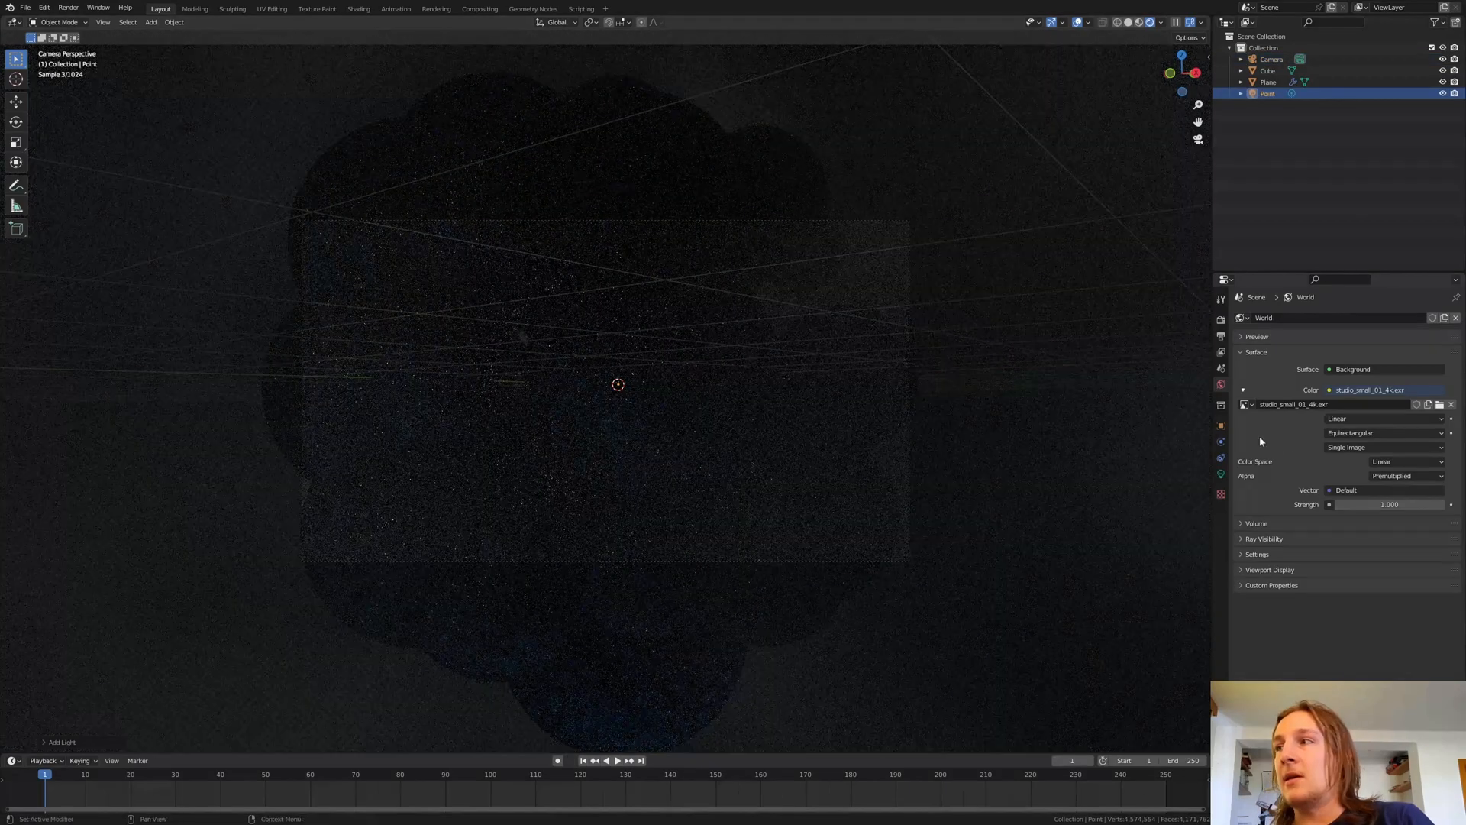
click(1220, 474)
drag(1358, 413, 1441, 413)
click(1376, 395)
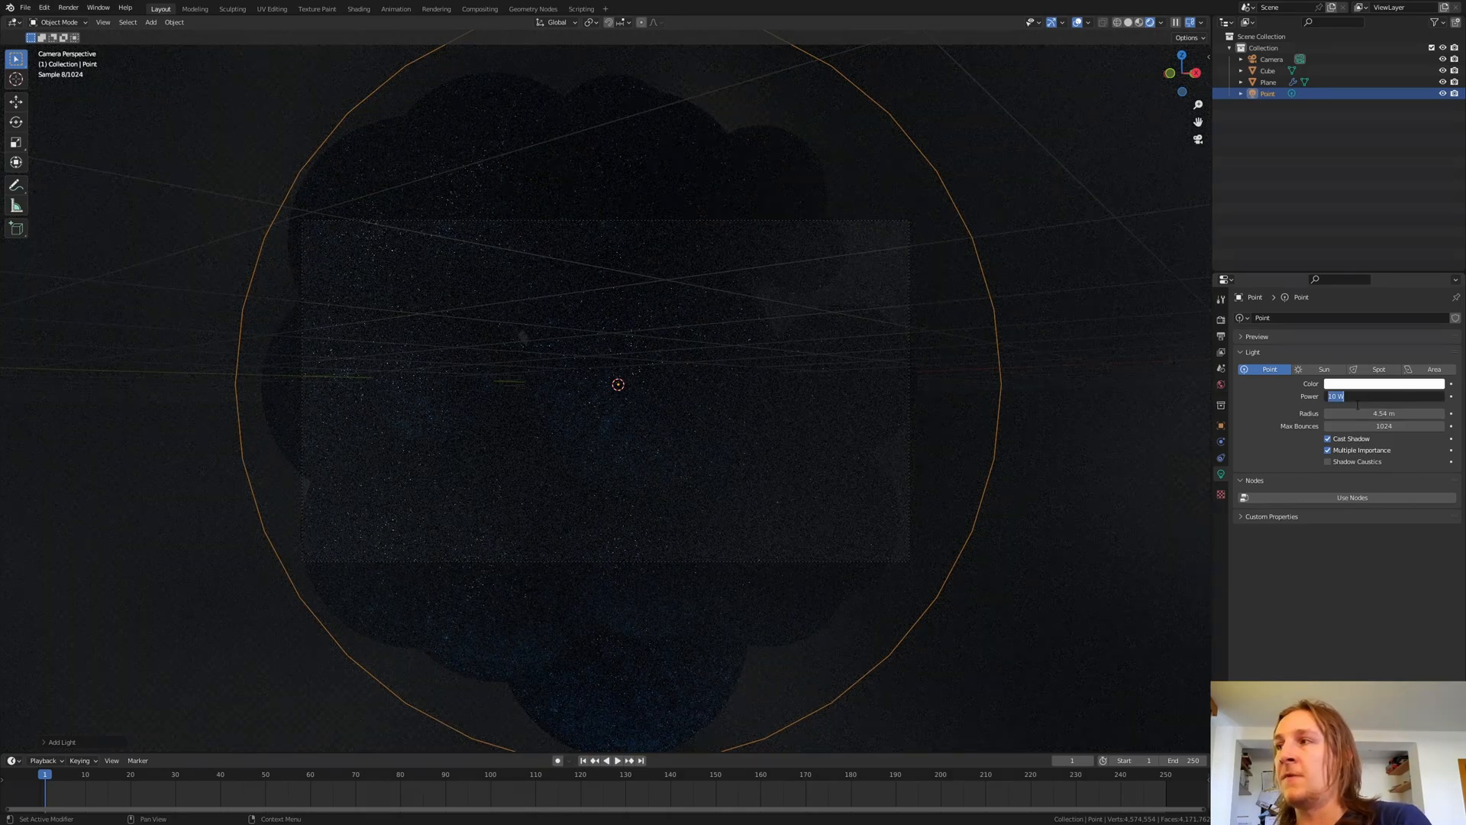
key(Return)
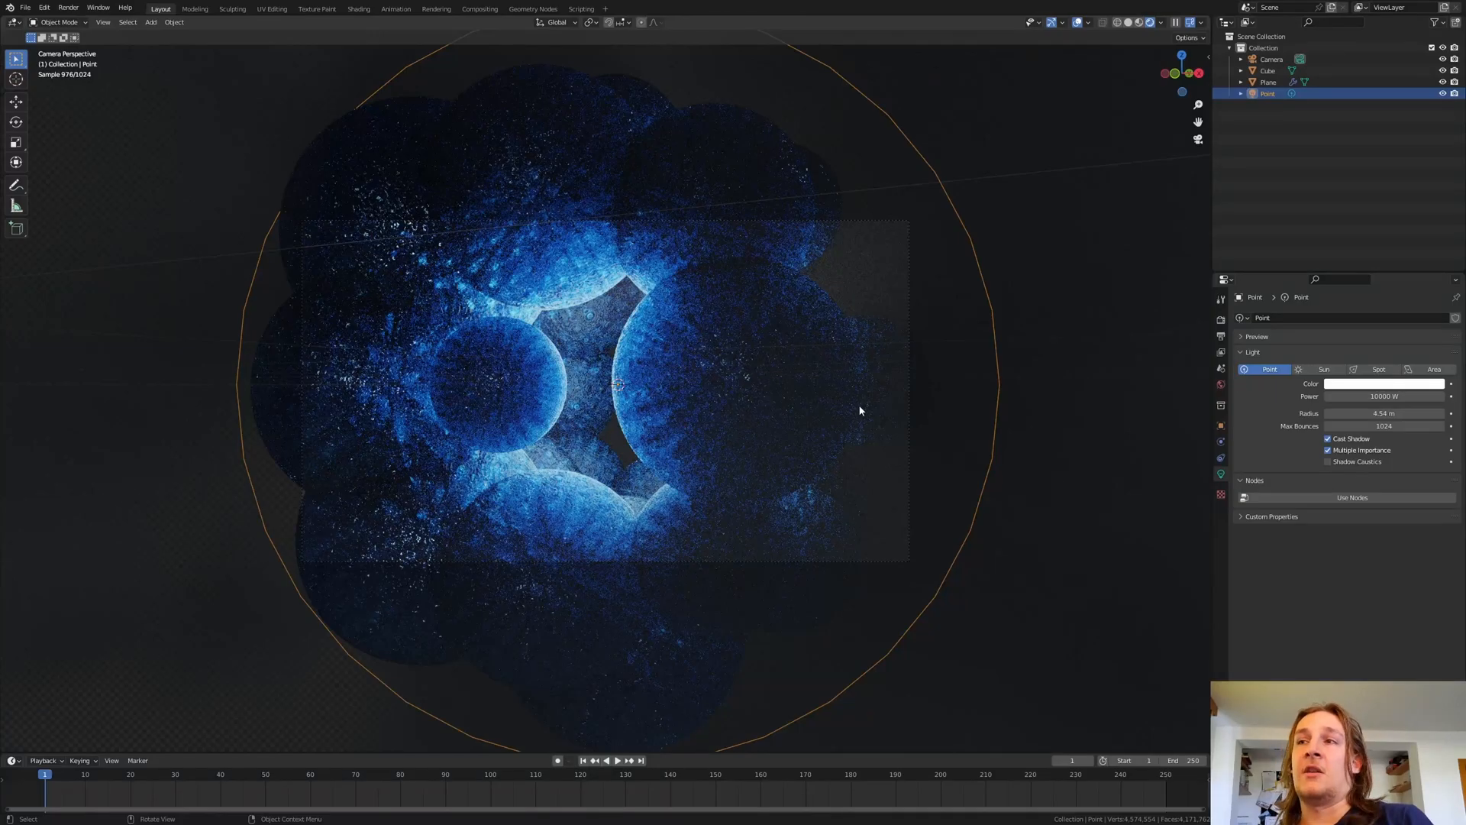
Add an area light and raise it along Z above the sphere cluster.
key(shift+a)
mouse_move(916, 258)
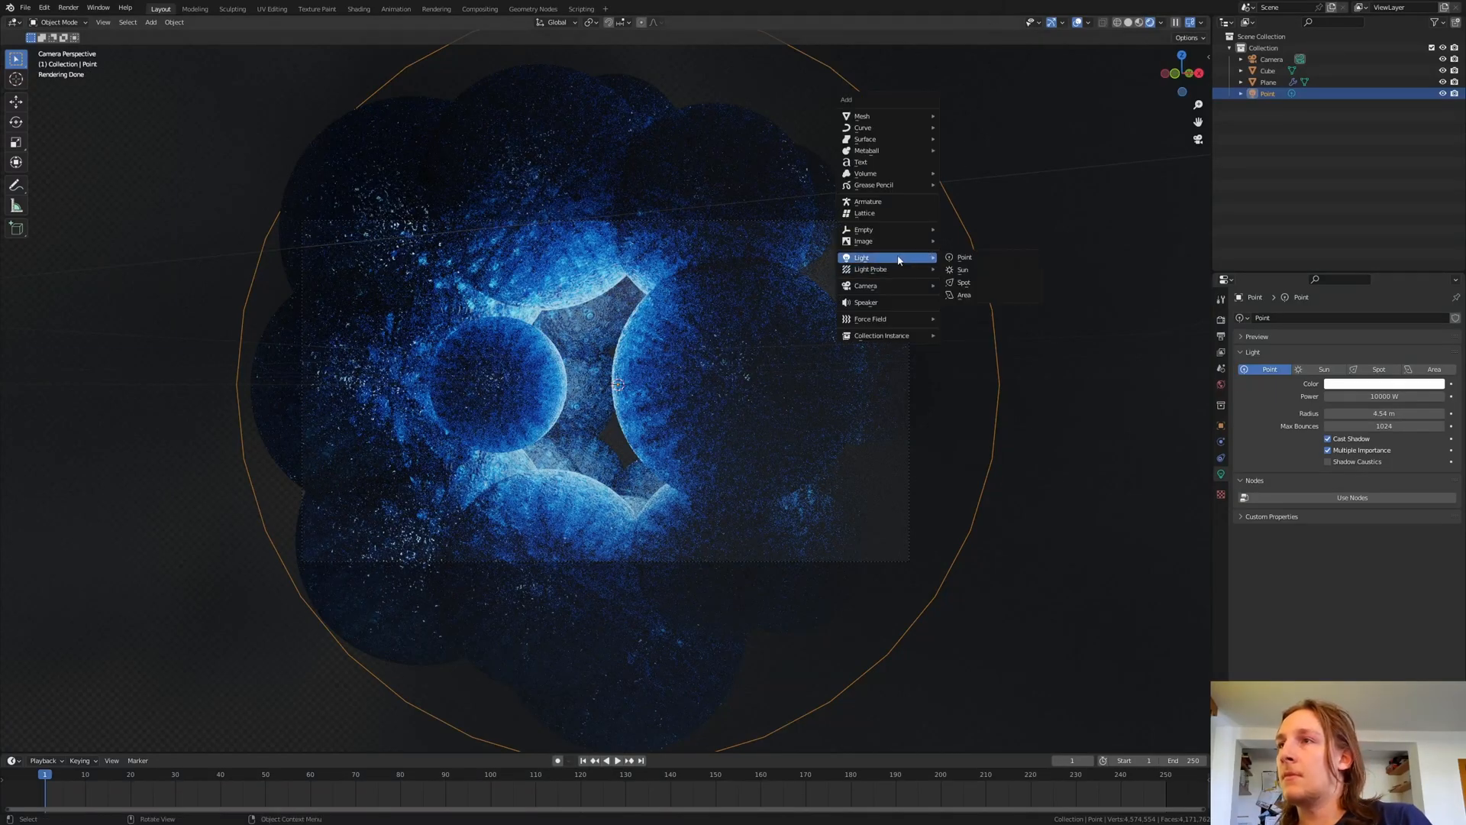
click(965, 295)
key(g)
key(z)
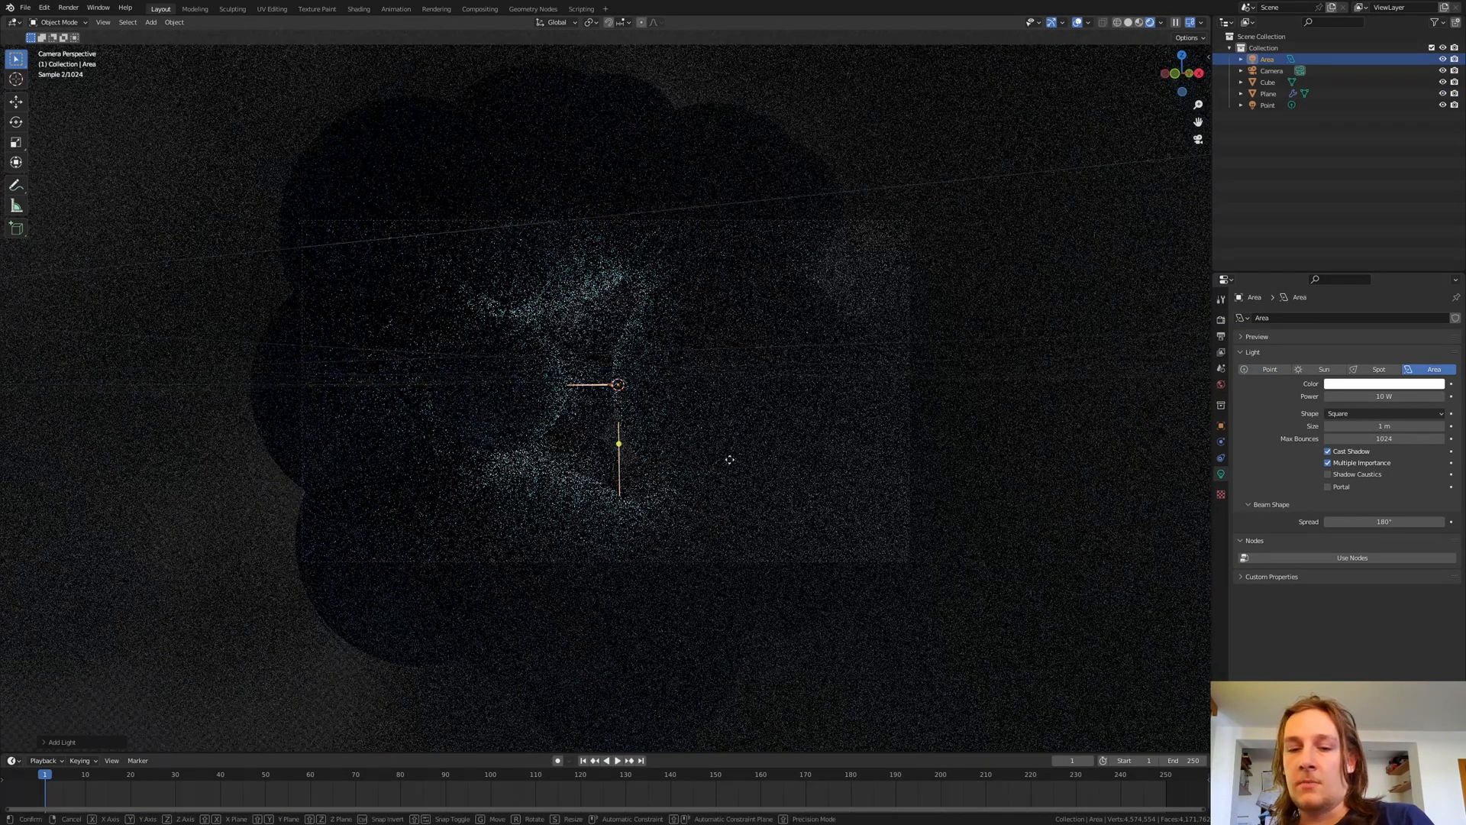
click(712, 105)
In top view, move the area light just outside the volume cube's corner and scale it to about half the cube's width.
key(KP_7)
scroll(654, 262, down, 10)
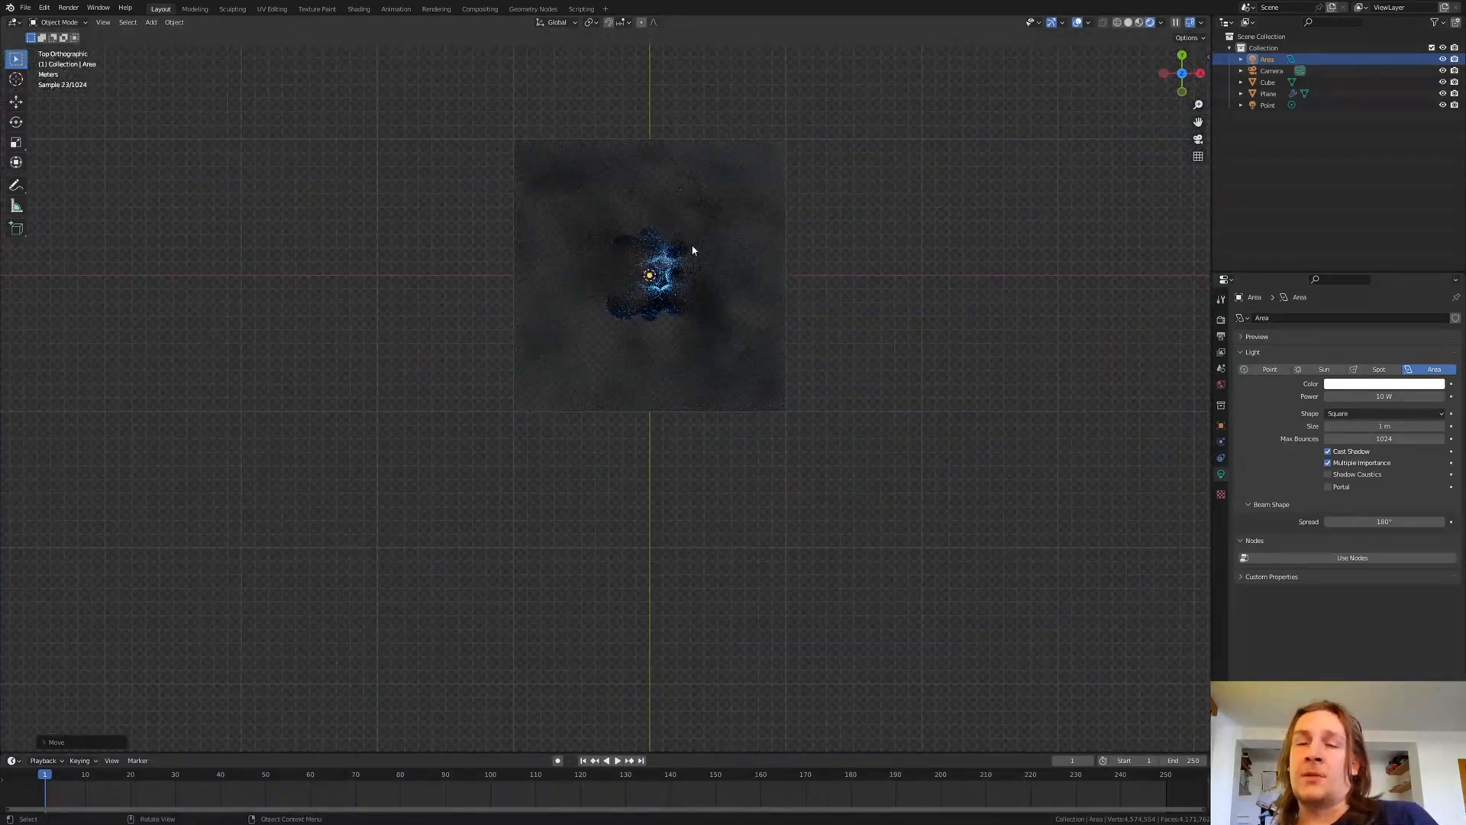
key(g)
click(859, 418)
key(s)
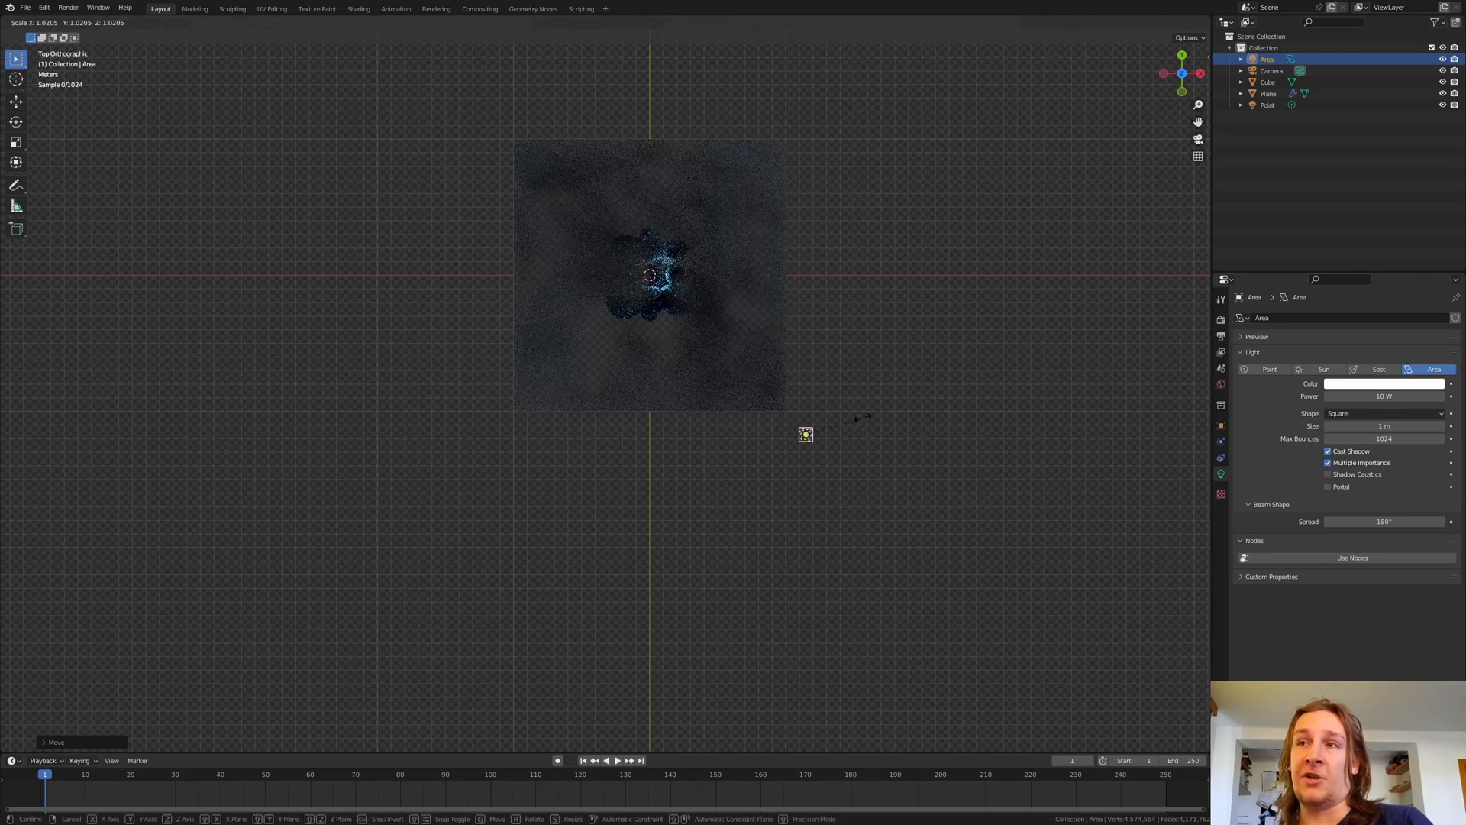
click(879, 386)
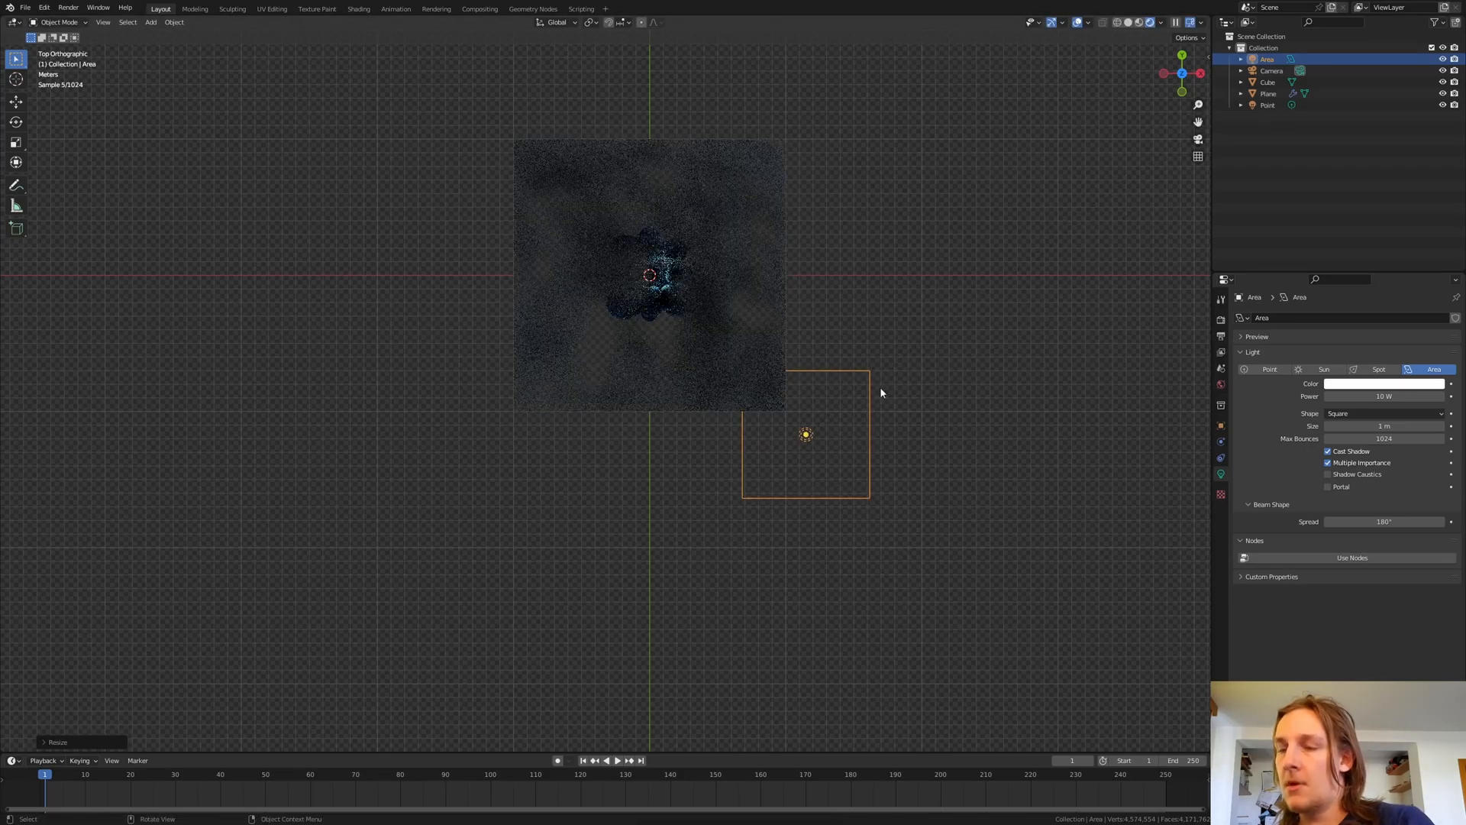
In front view, tilt the area light towards the sphere cluster and move it about 1.6 m along X and 4 m up.
key(KP_1)
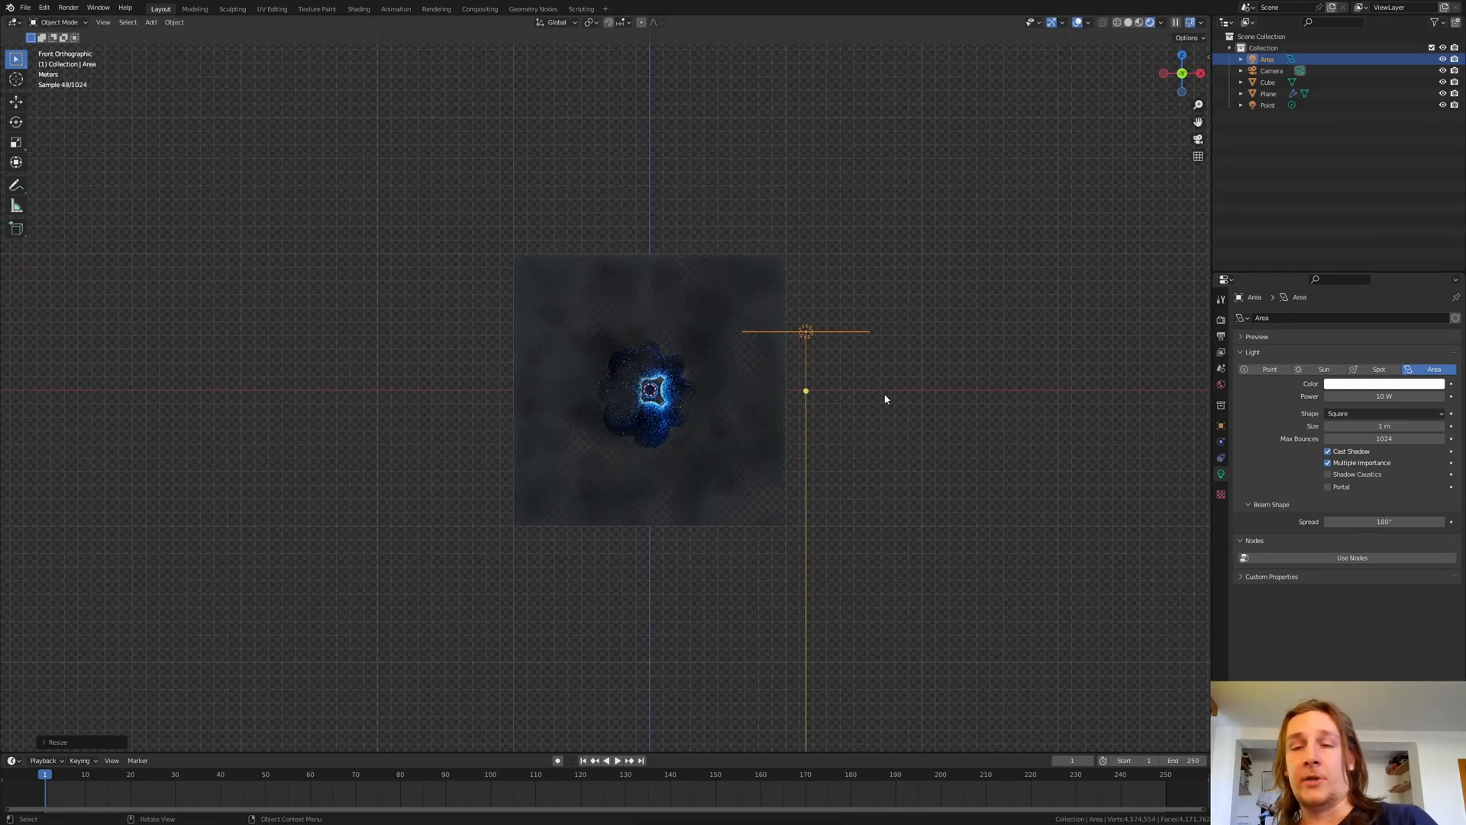
key(r)
click(798, 500)
key(g)
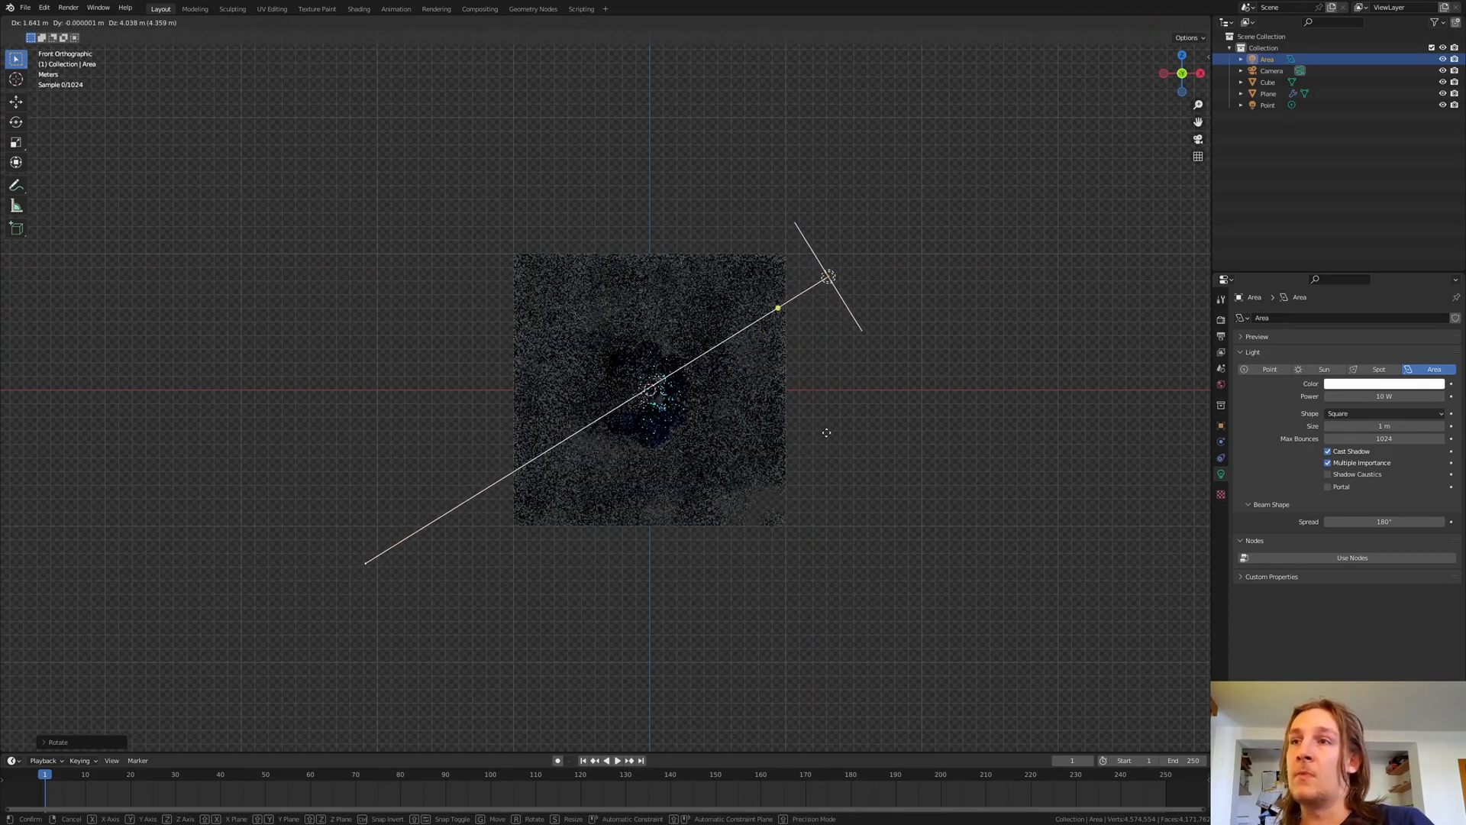
click(814, 433)
In top view, rotate the area light about 45° so it faces the sphere cluster diagonally.
middle_drag(815, 432, 729, 458)
key(KP_7)
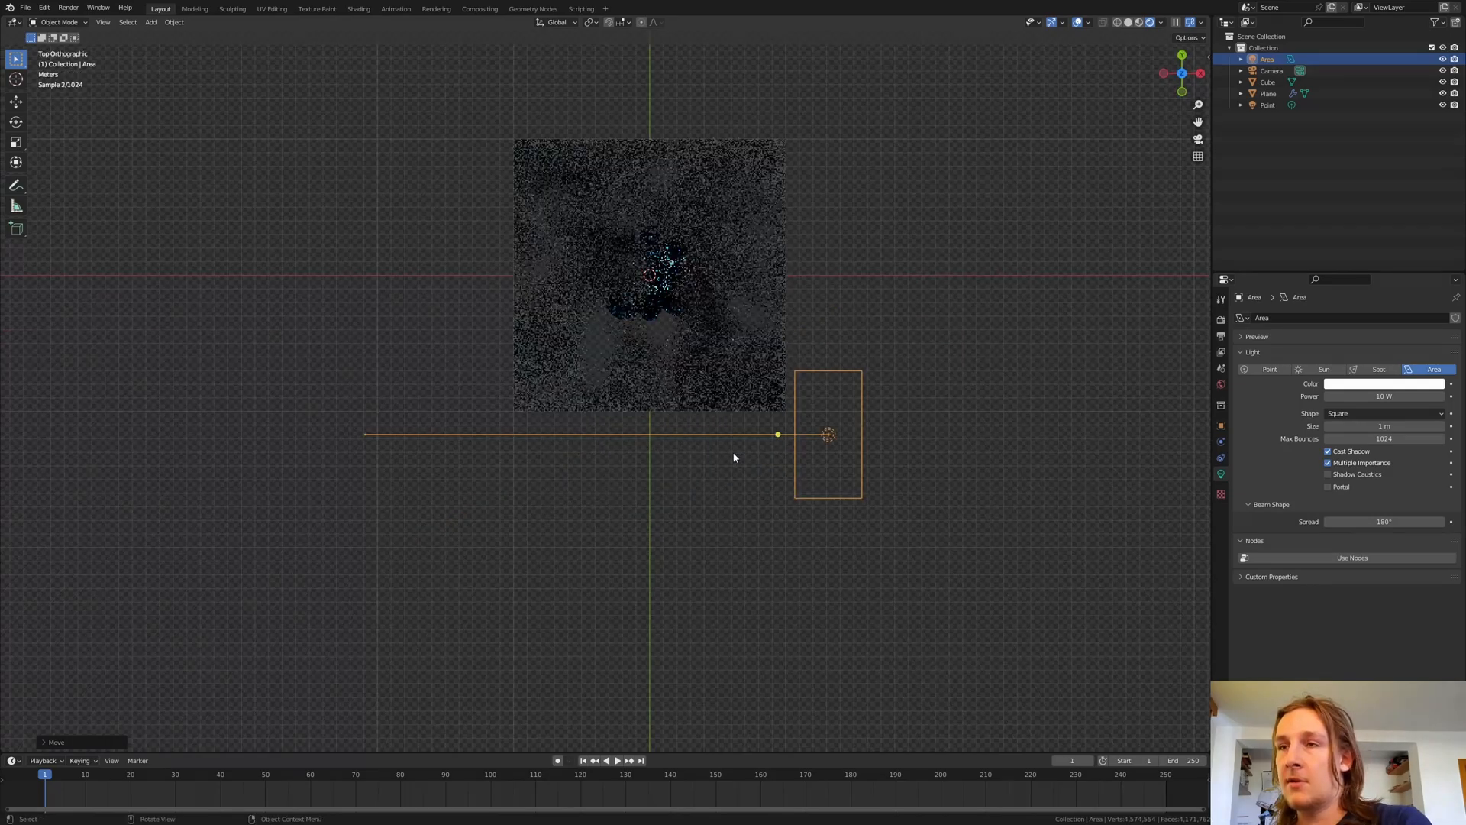
key(r)
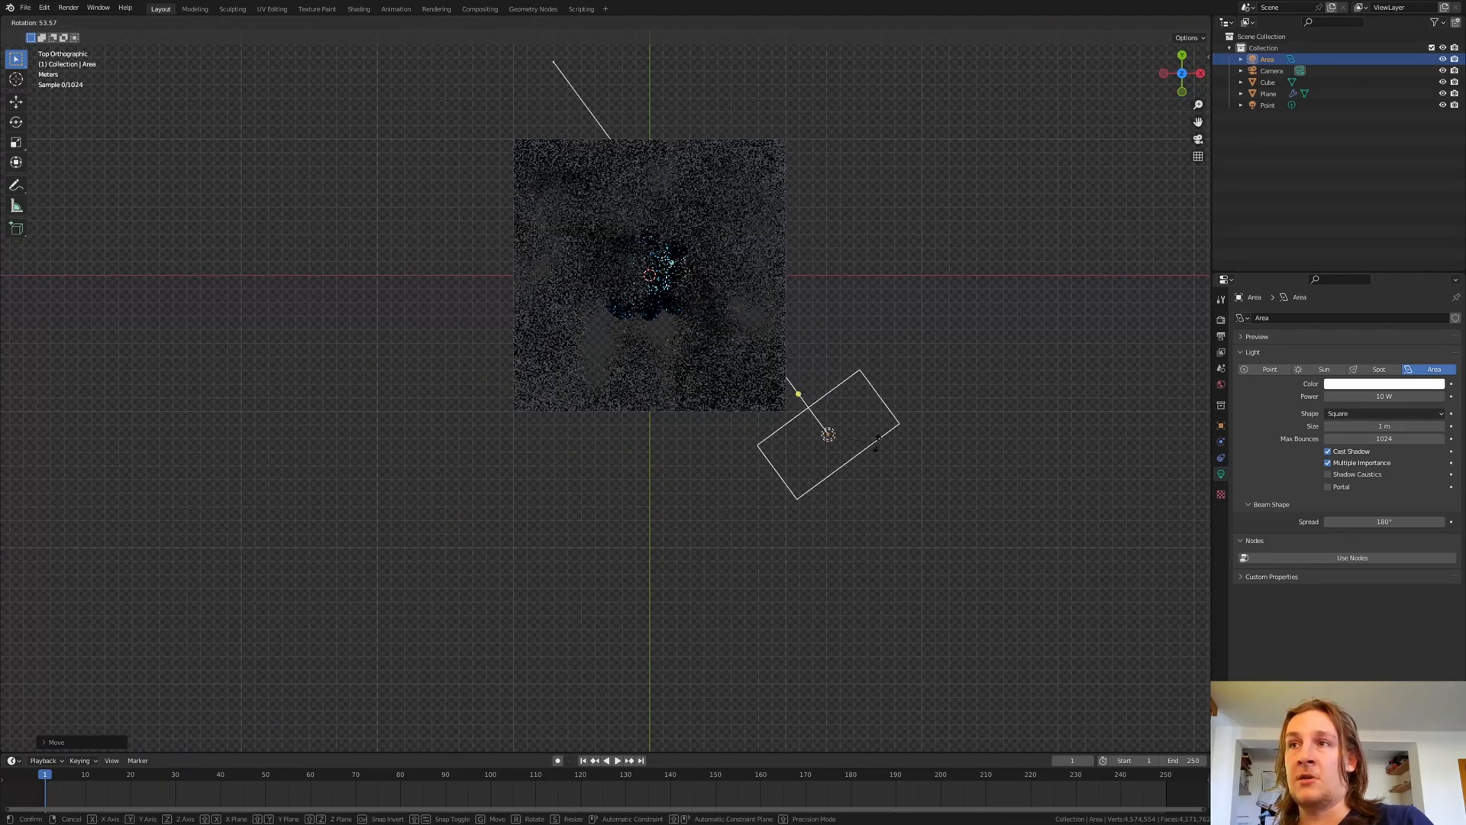
click(881, 436)
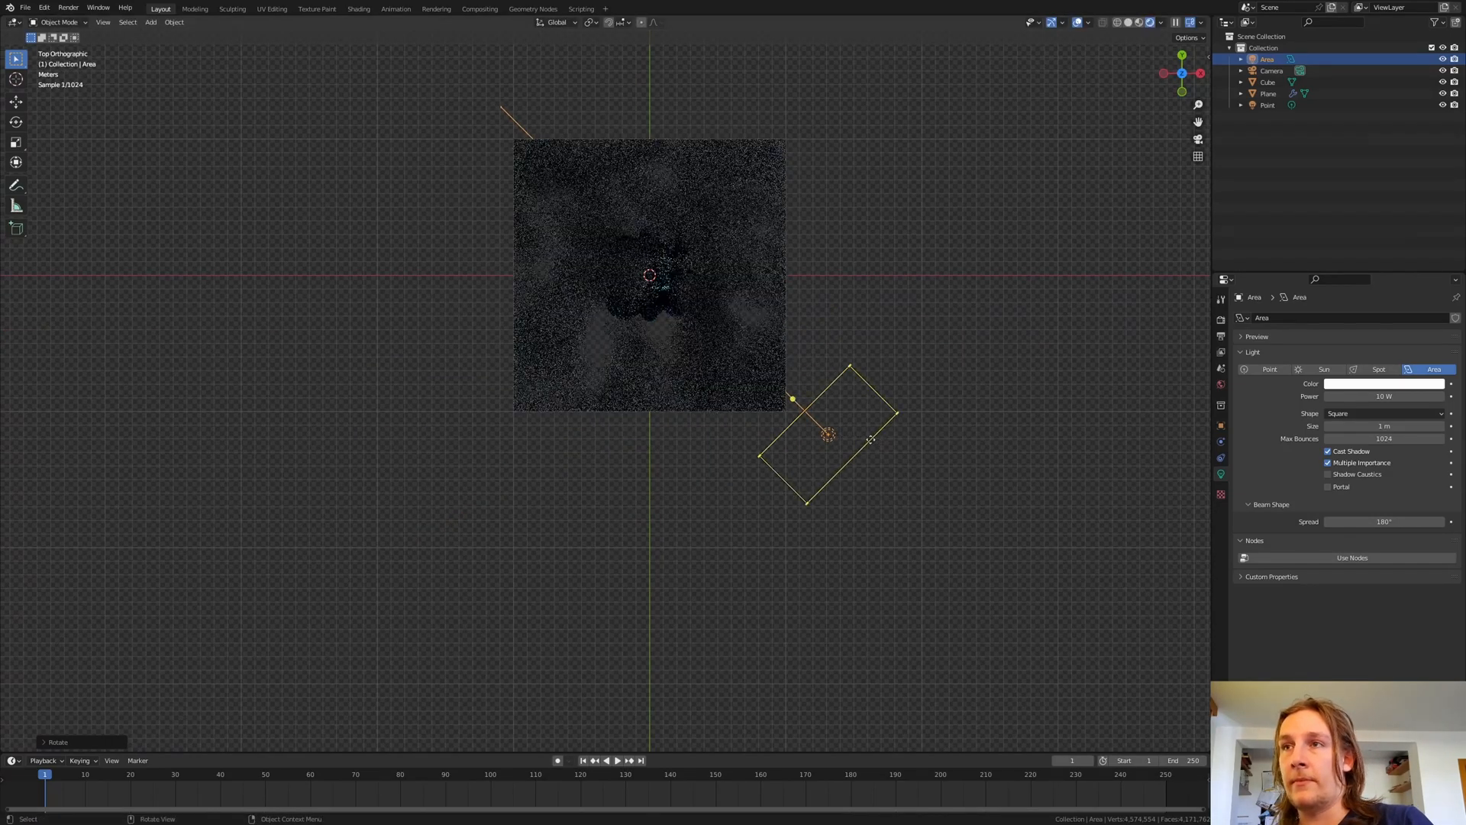
Raise the area light slightly along the global Z axis.
middle_drag(747, 465, 730, 350)
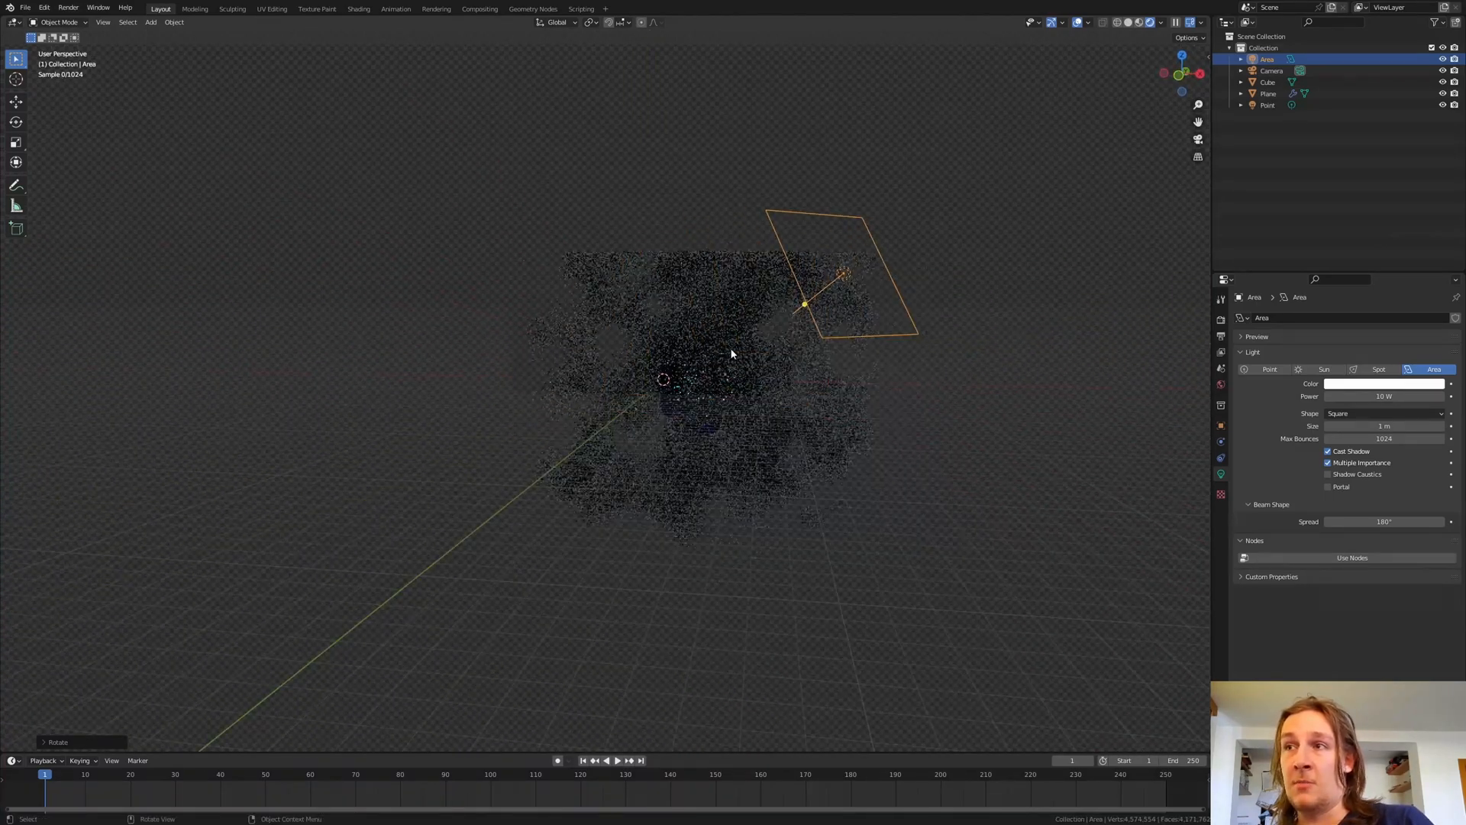
key(g)
key(z)
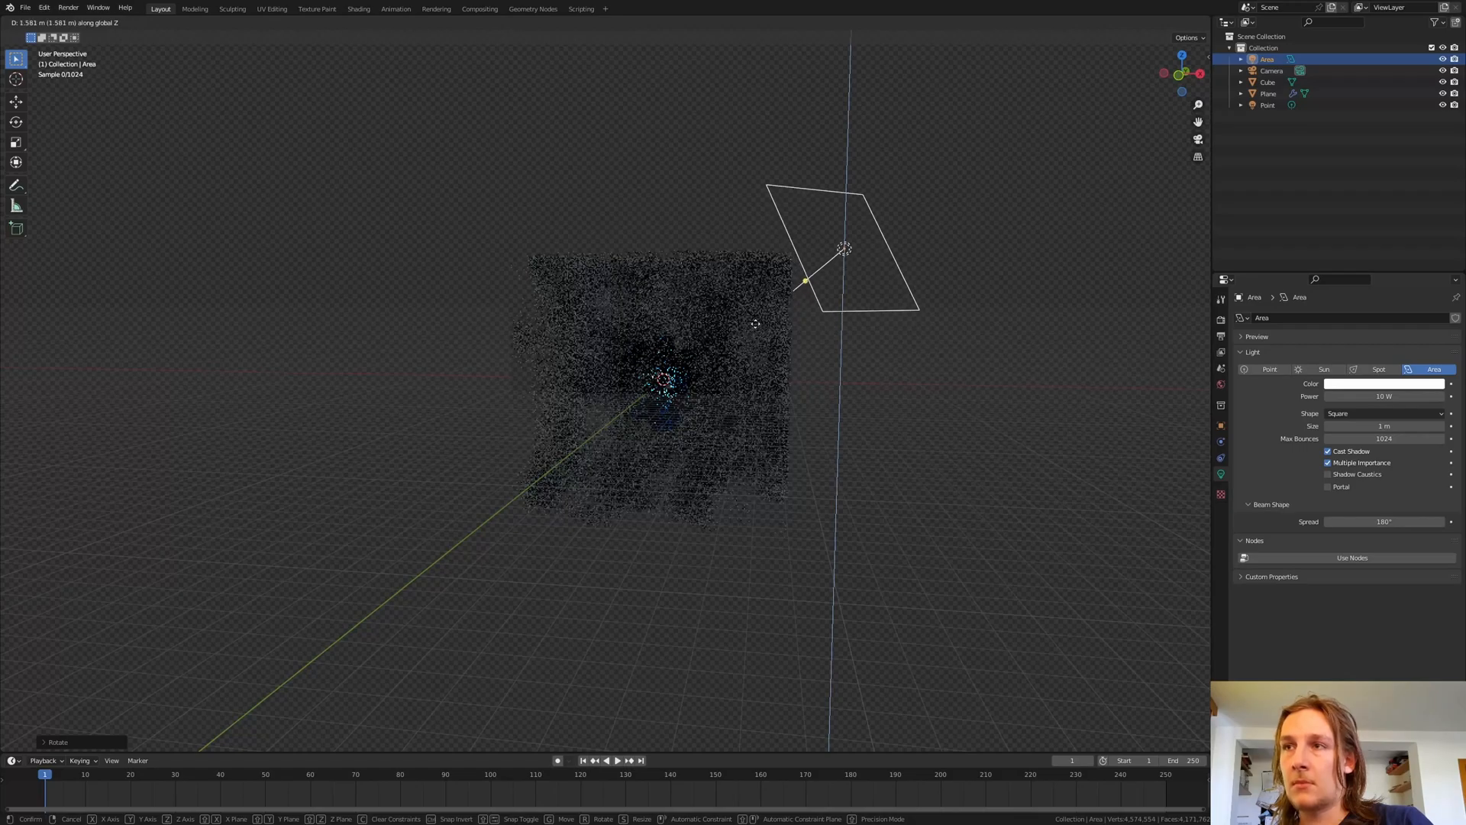
click(759, 331)
Judging through the camera view, set the area light's power to 100000 W.
key(KP_0)
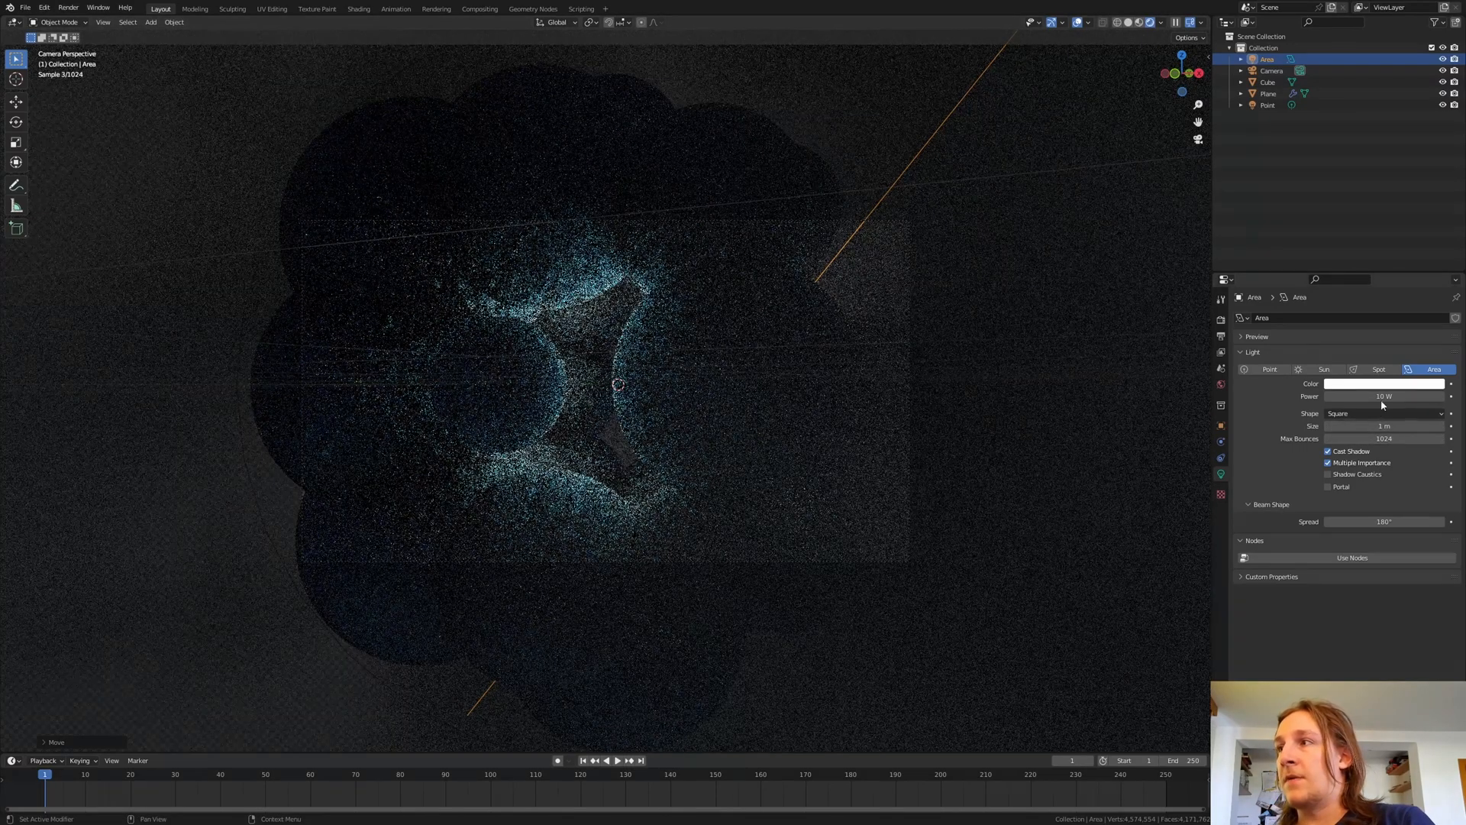
click(1381, 396)
text(00)
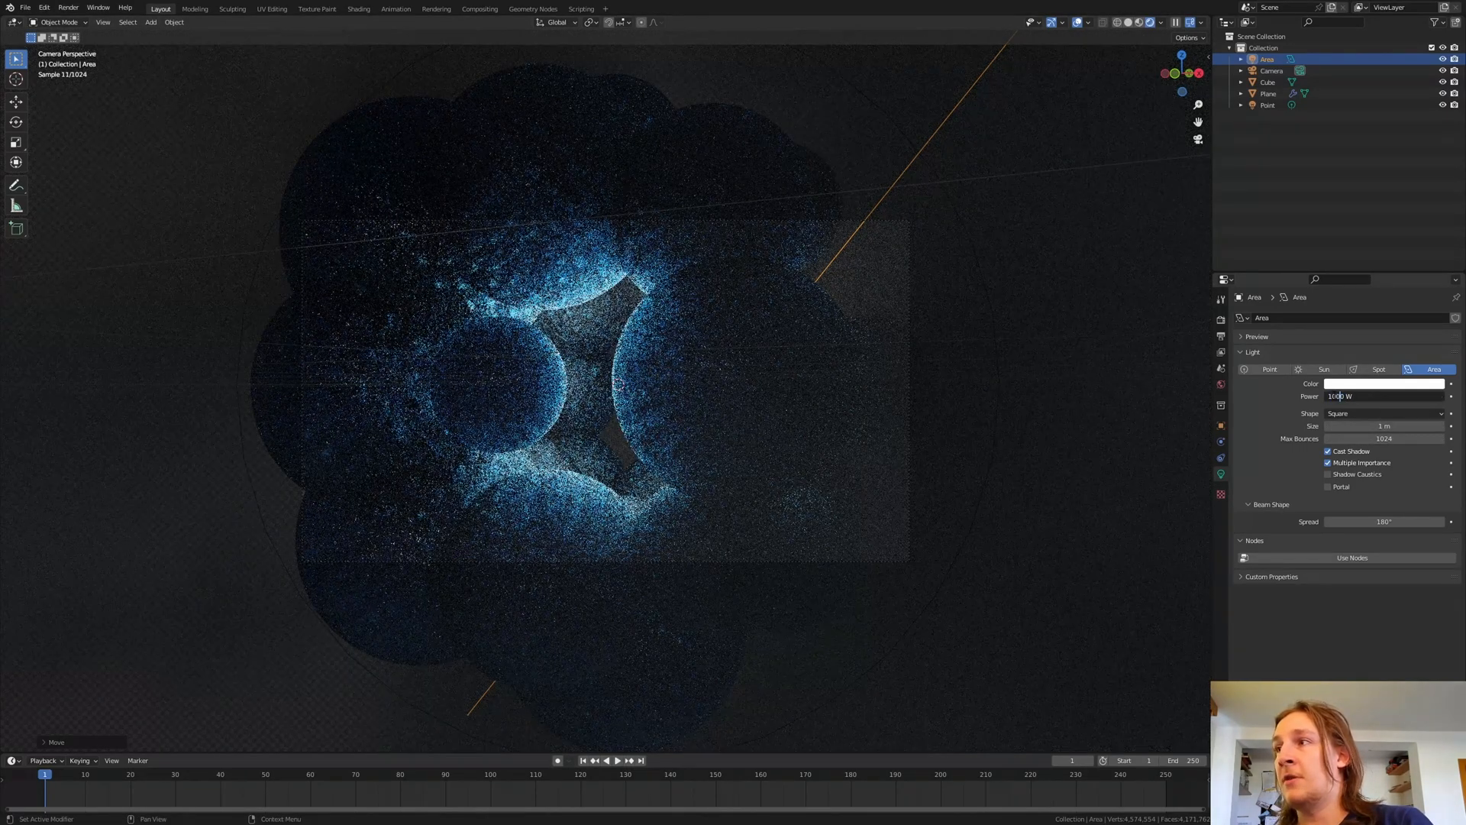
text(0)
key(Return)
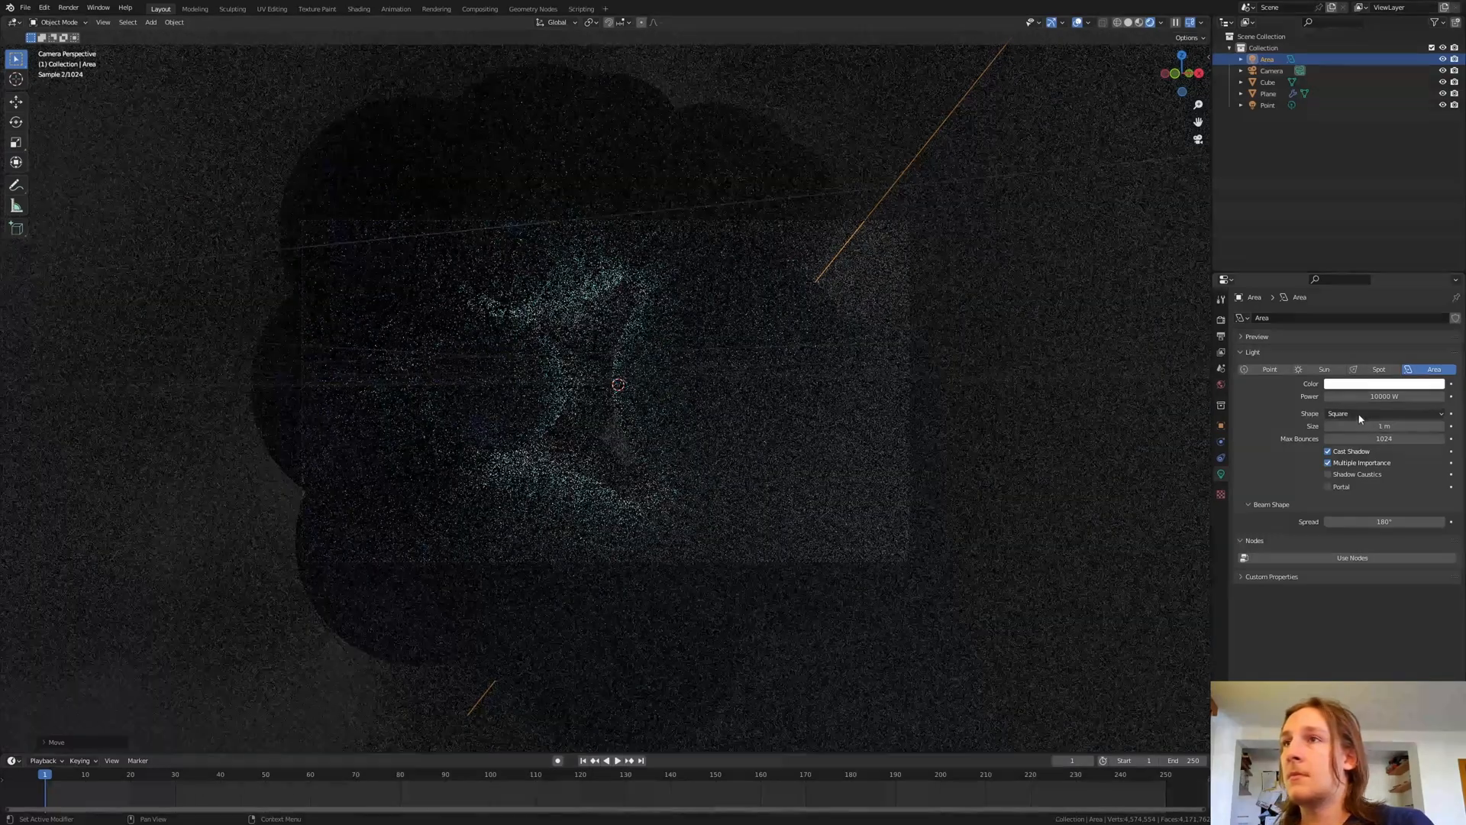
click(1375, 396)
text(100000)
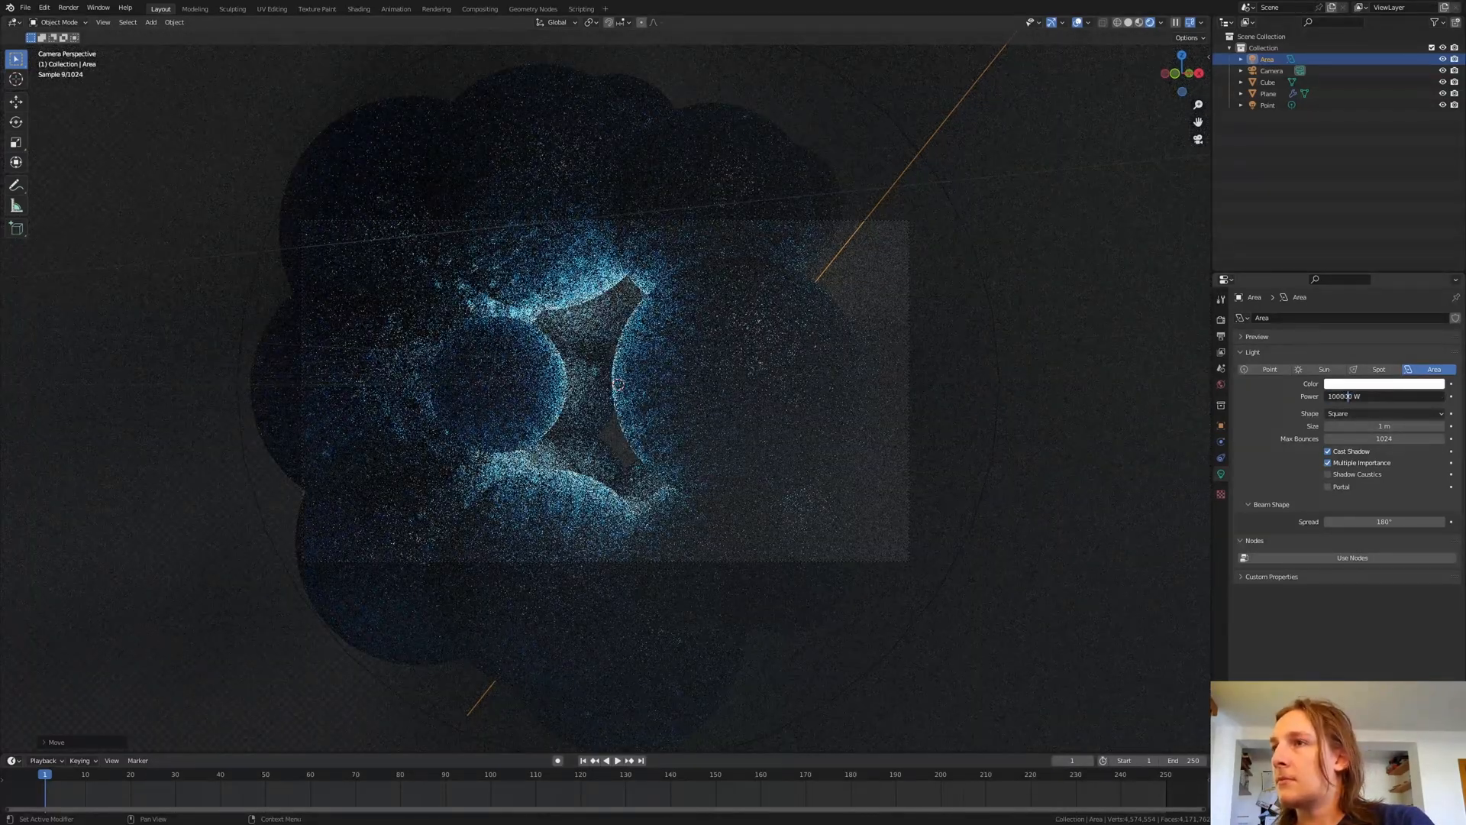
key(Return)
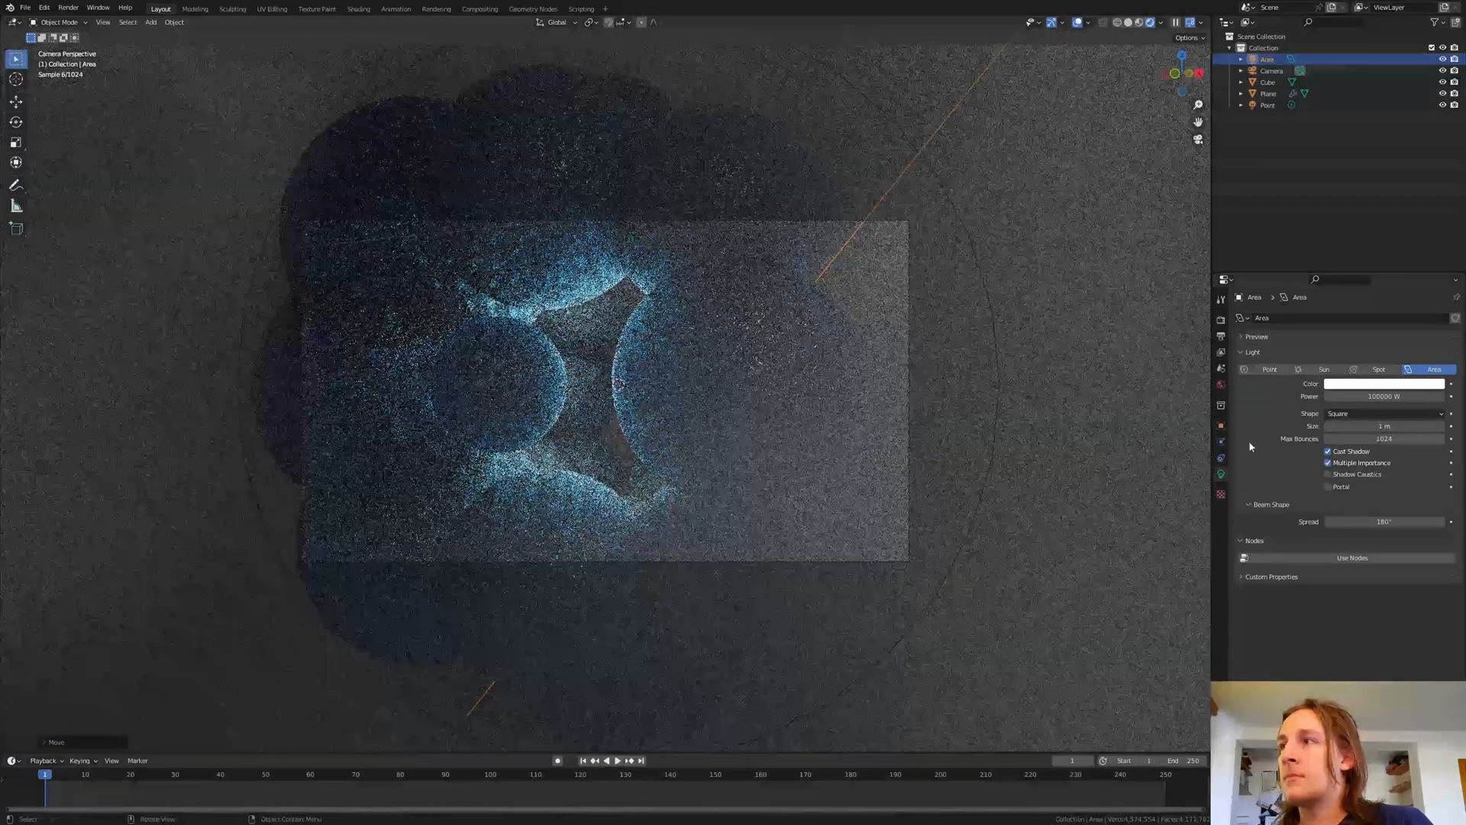
Colour the area light light blue and the point light a paler blue.
click(1386, 383)
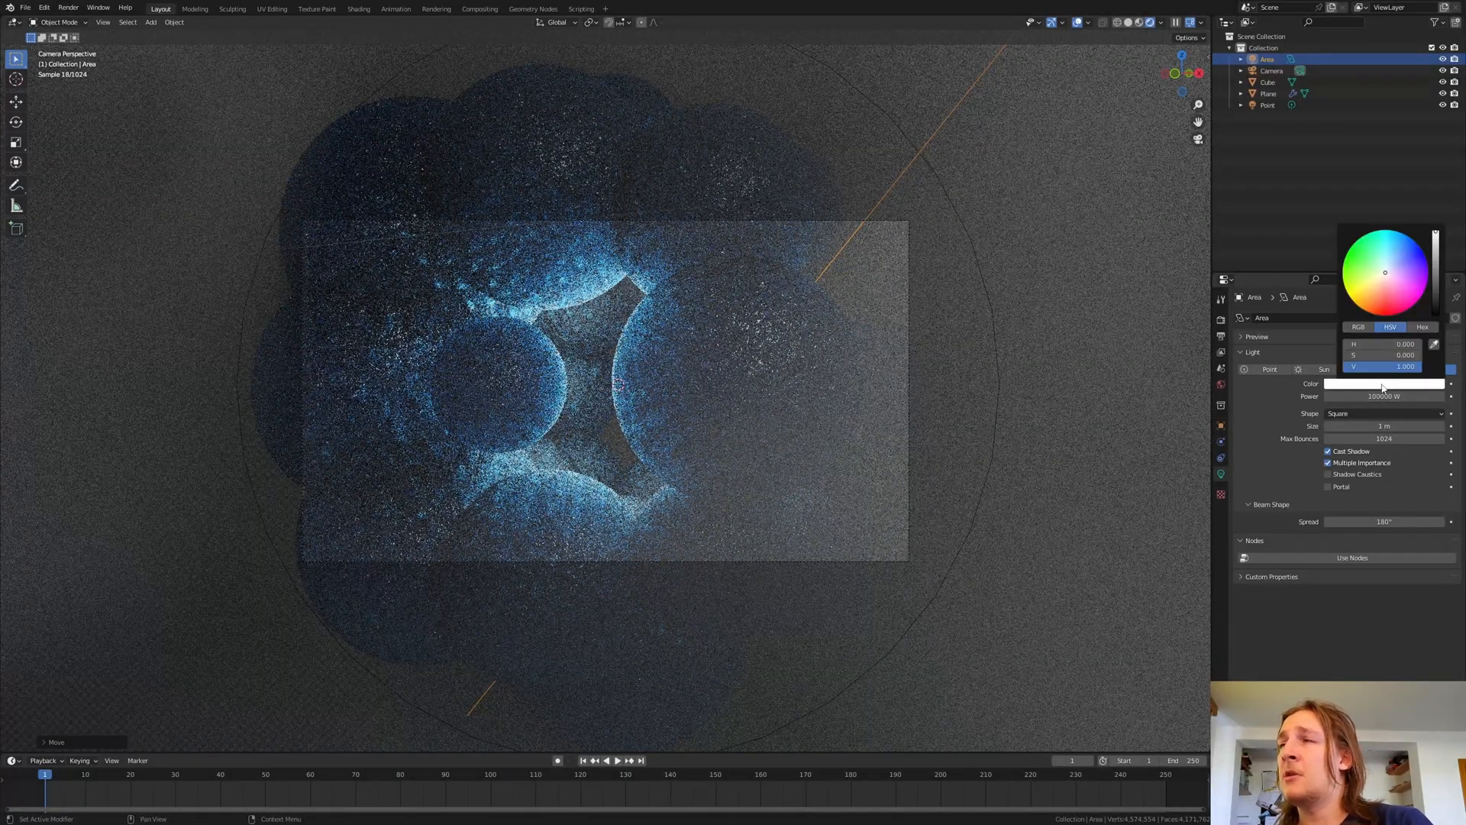
click(1394, 260)
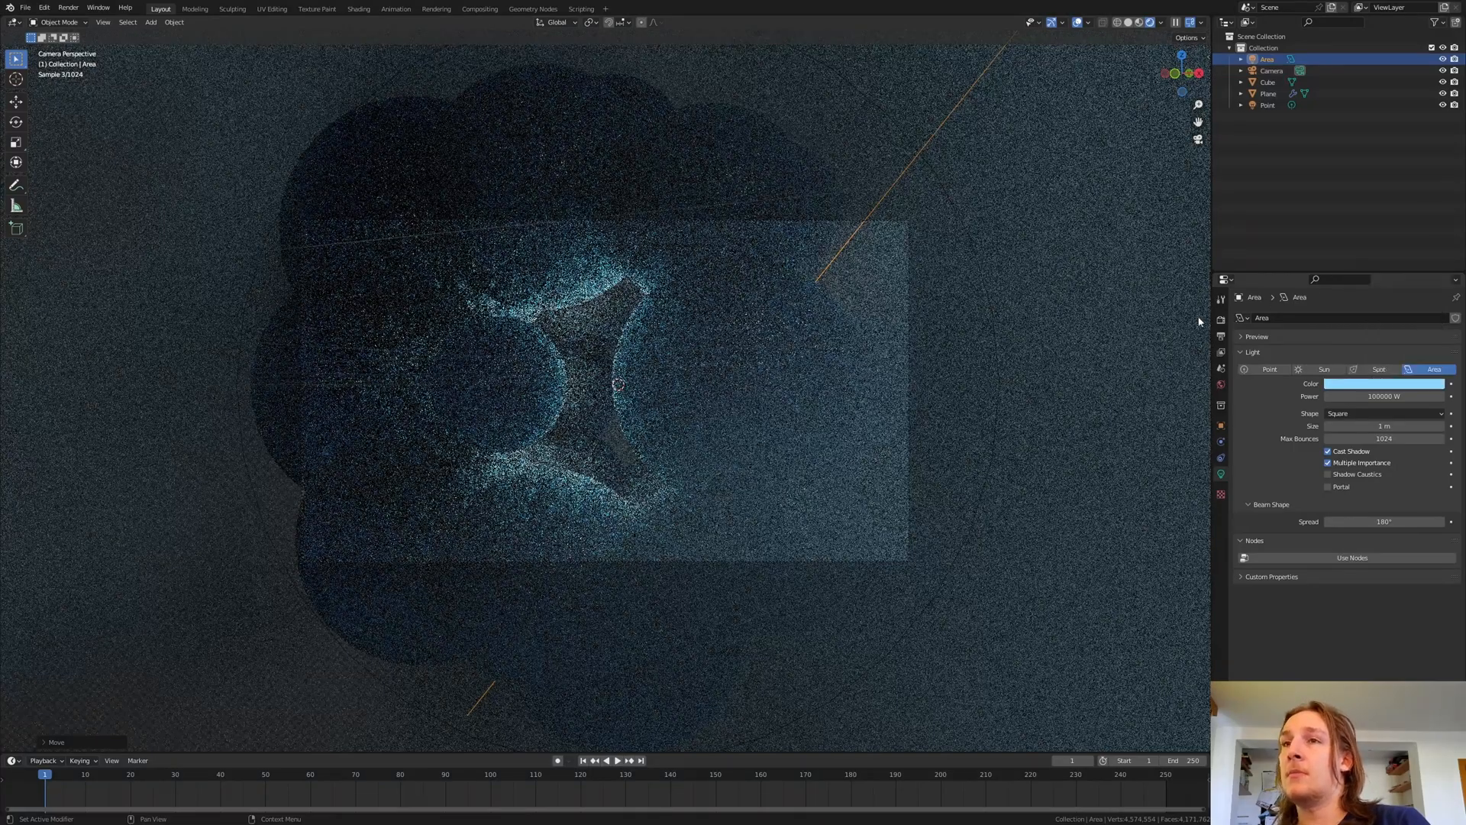
click(1269, 105)
click(1372, 384)
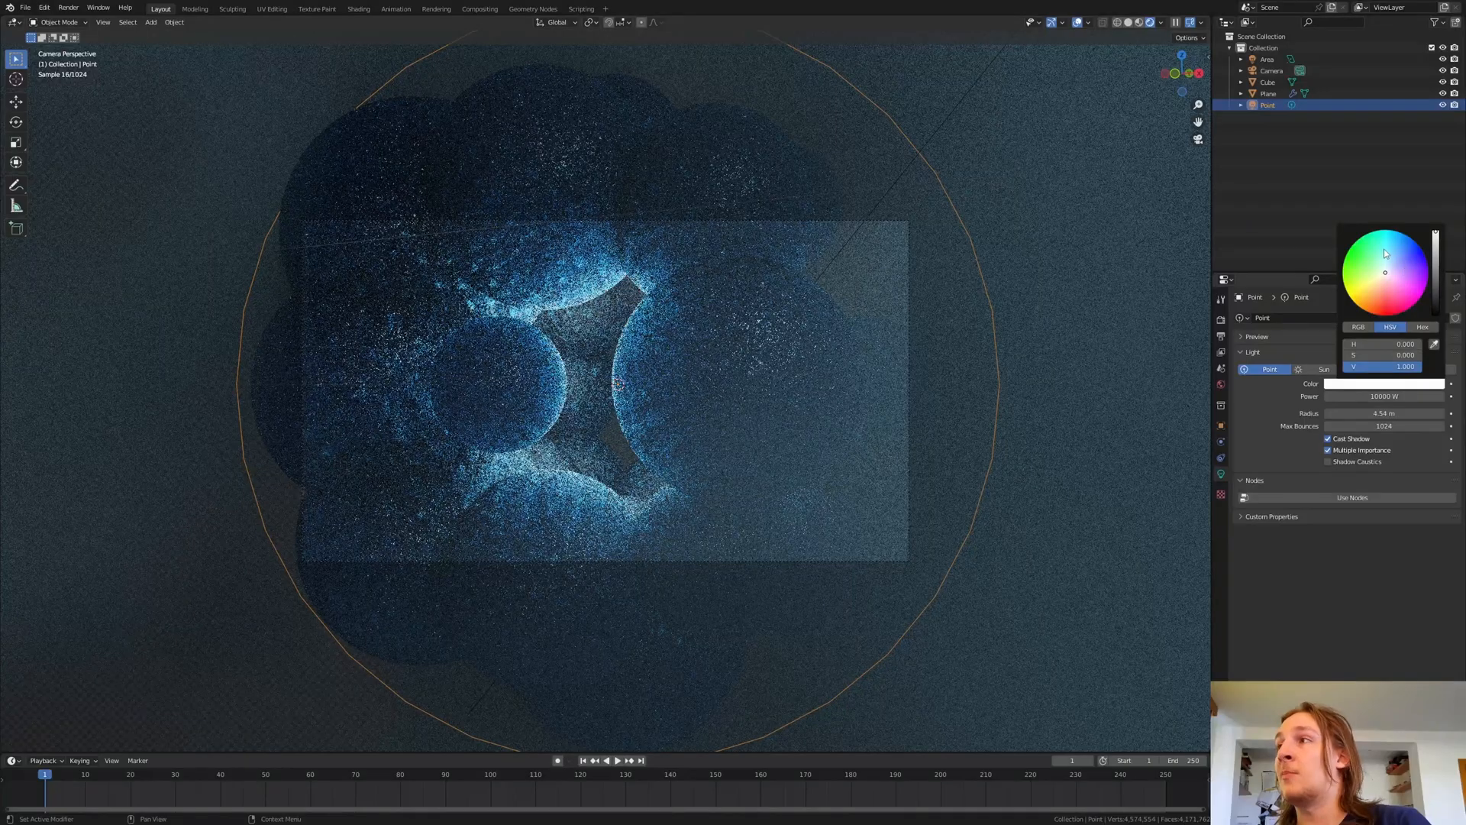
drag(1390, 261, 1389, 265)
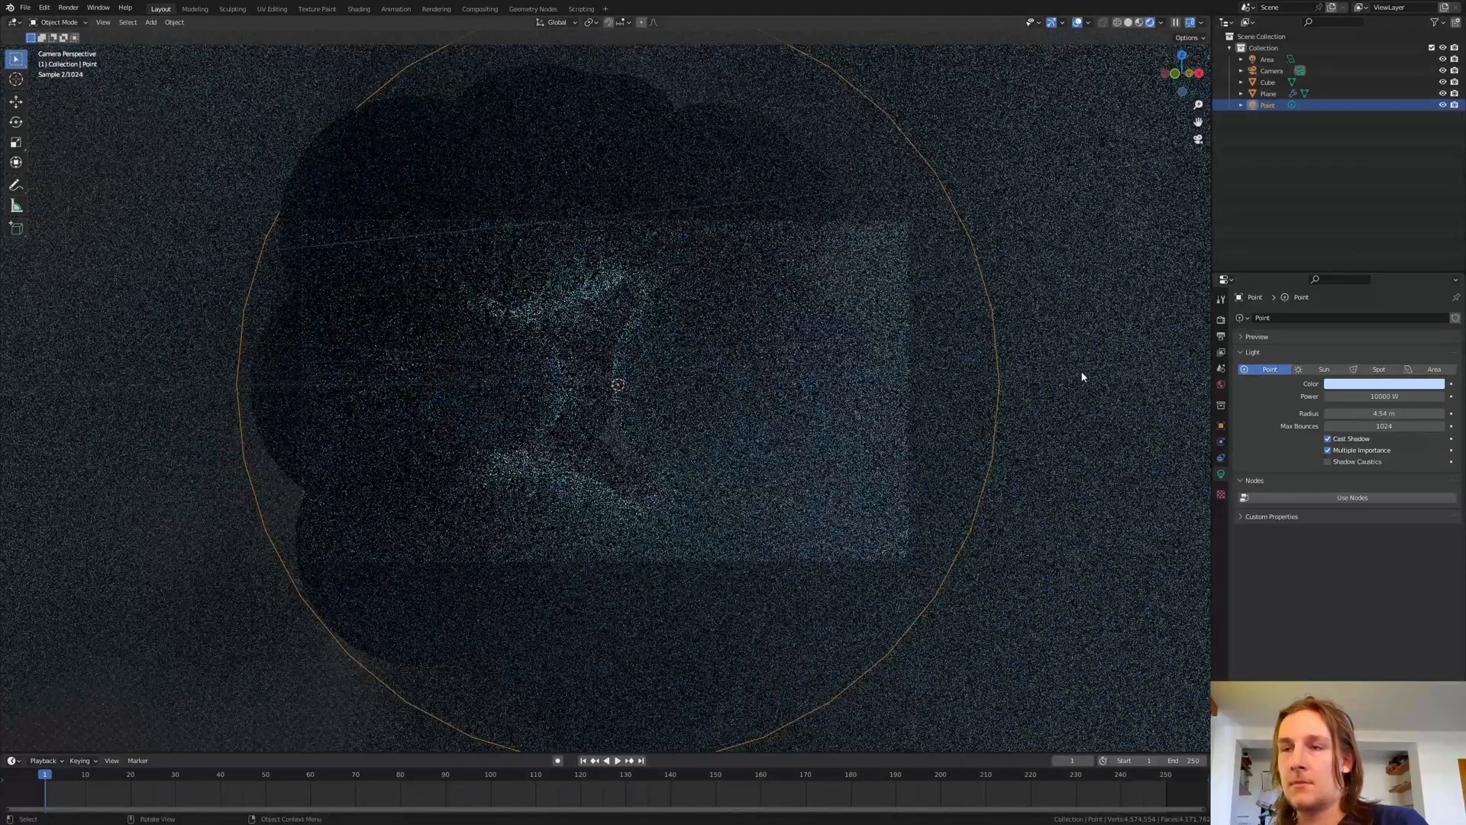
Save the file and enable depth of field on the camera.
click(773, 275)
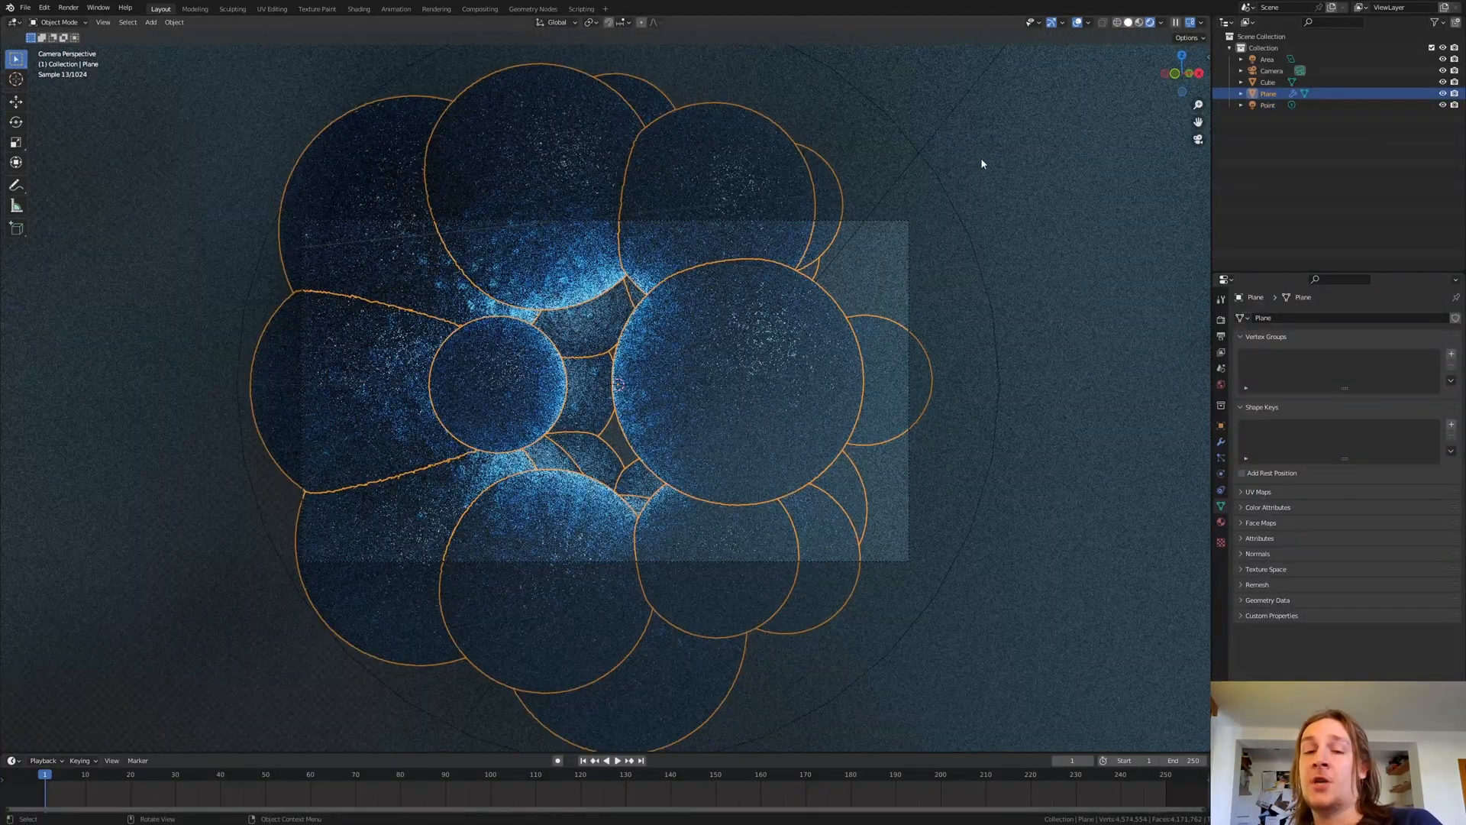
key(ctrl+s)
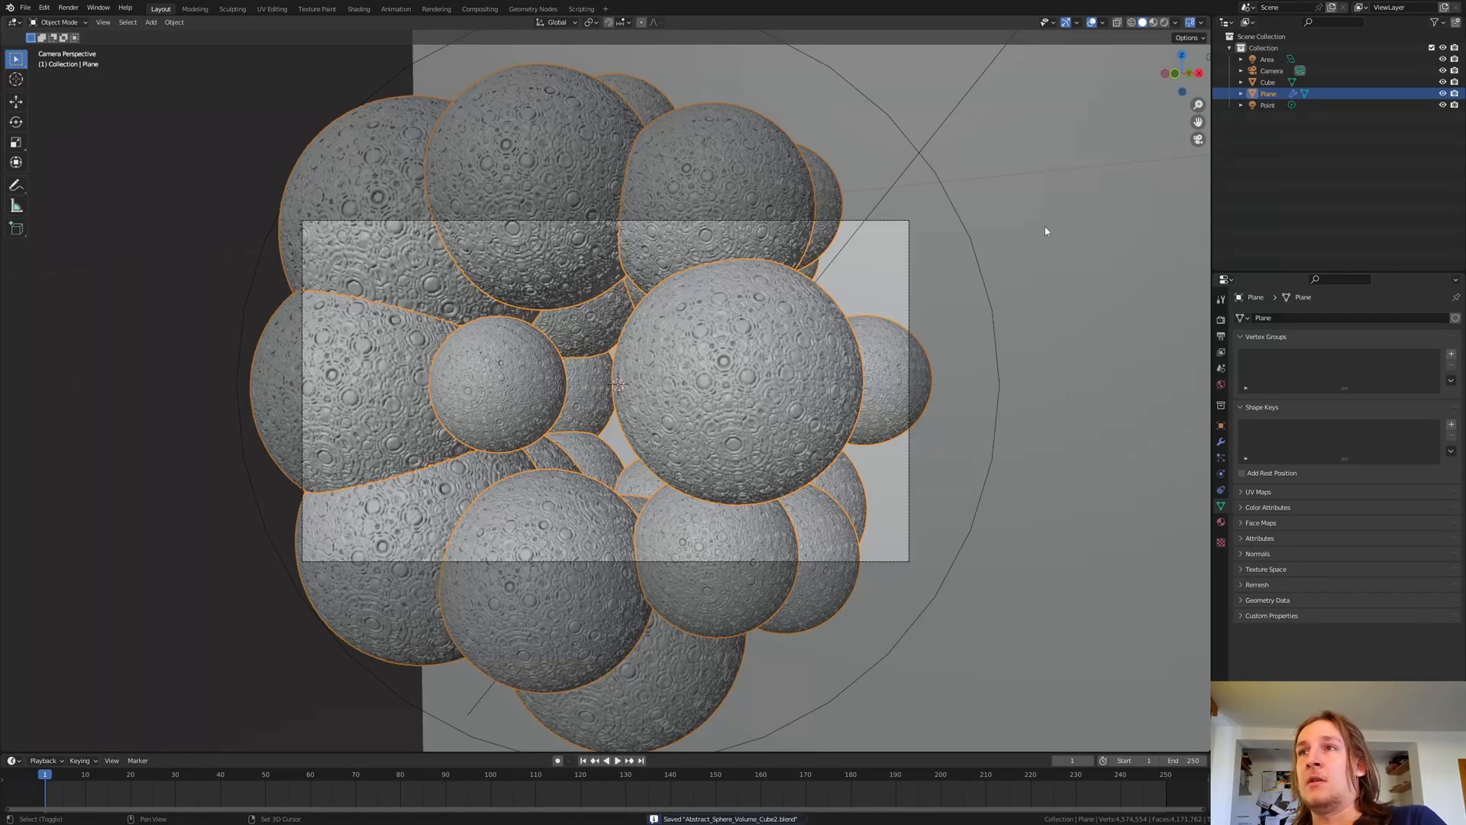
click(908, 255)
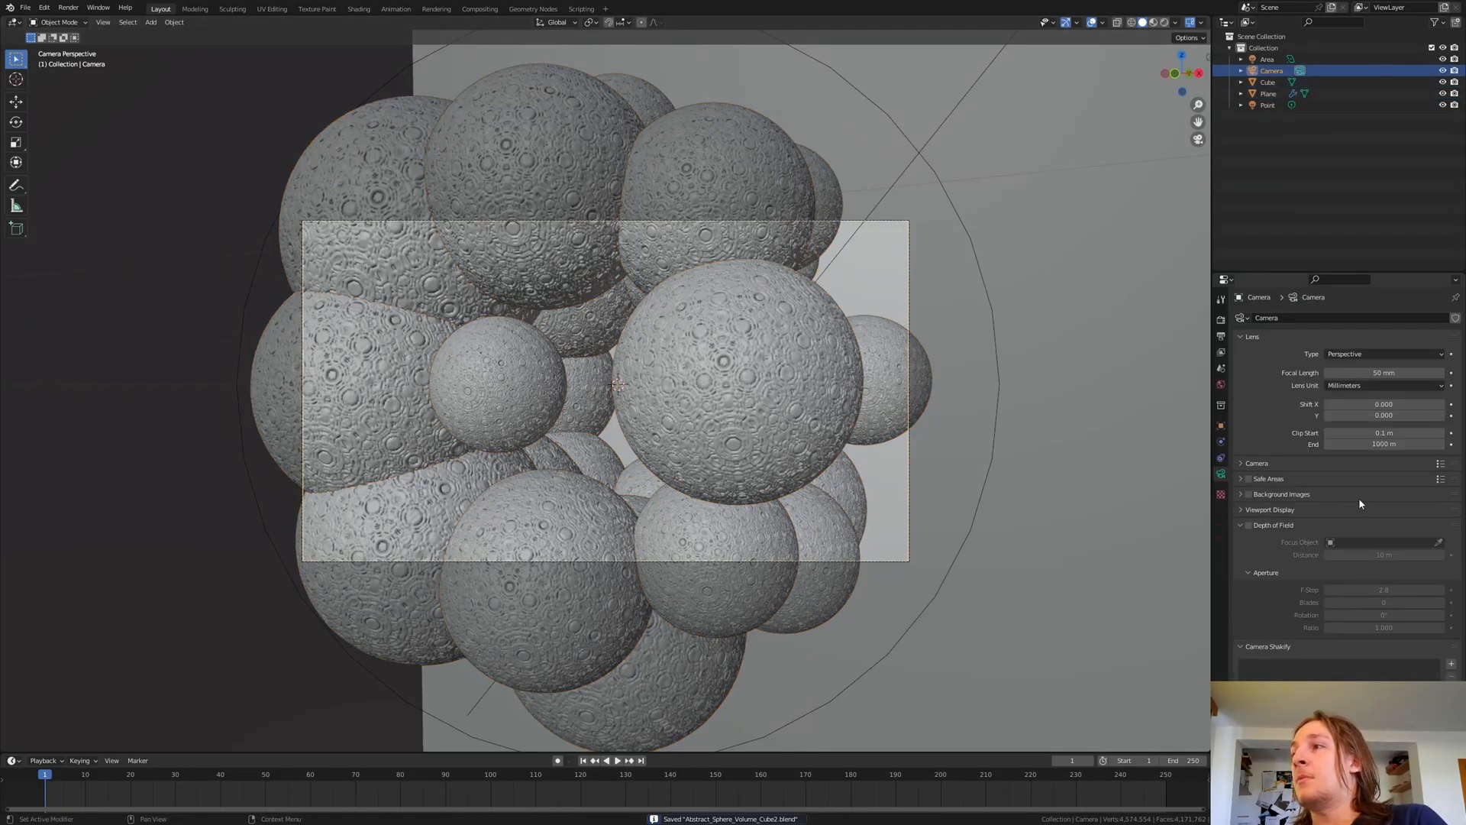
click(1246, 525)
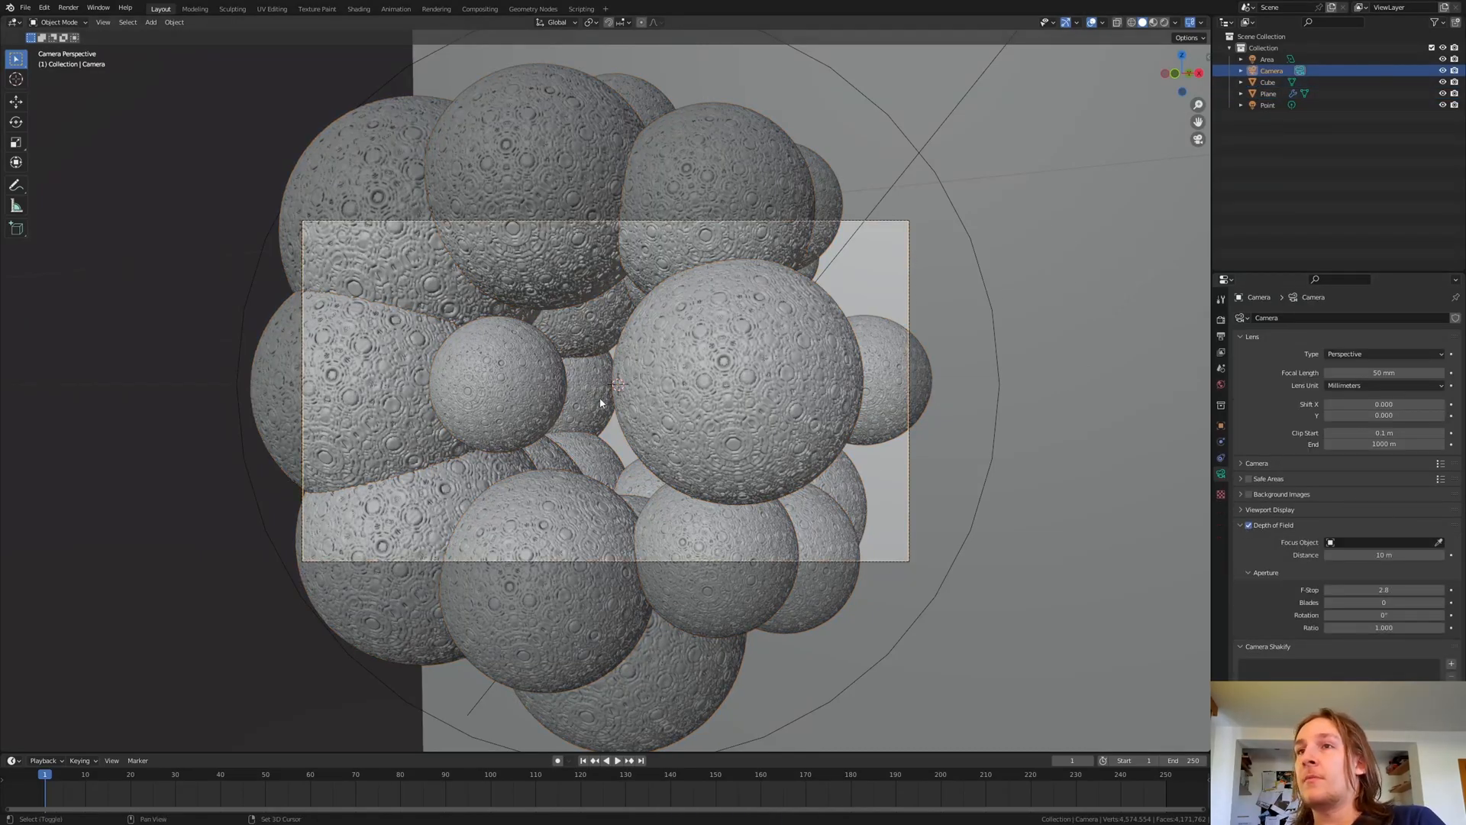
Add a plain axes empty and move it horizontally, with Z locked, to the small front sphere as seen from the camera.
key(shift+a)
mouse_move(588, 369)
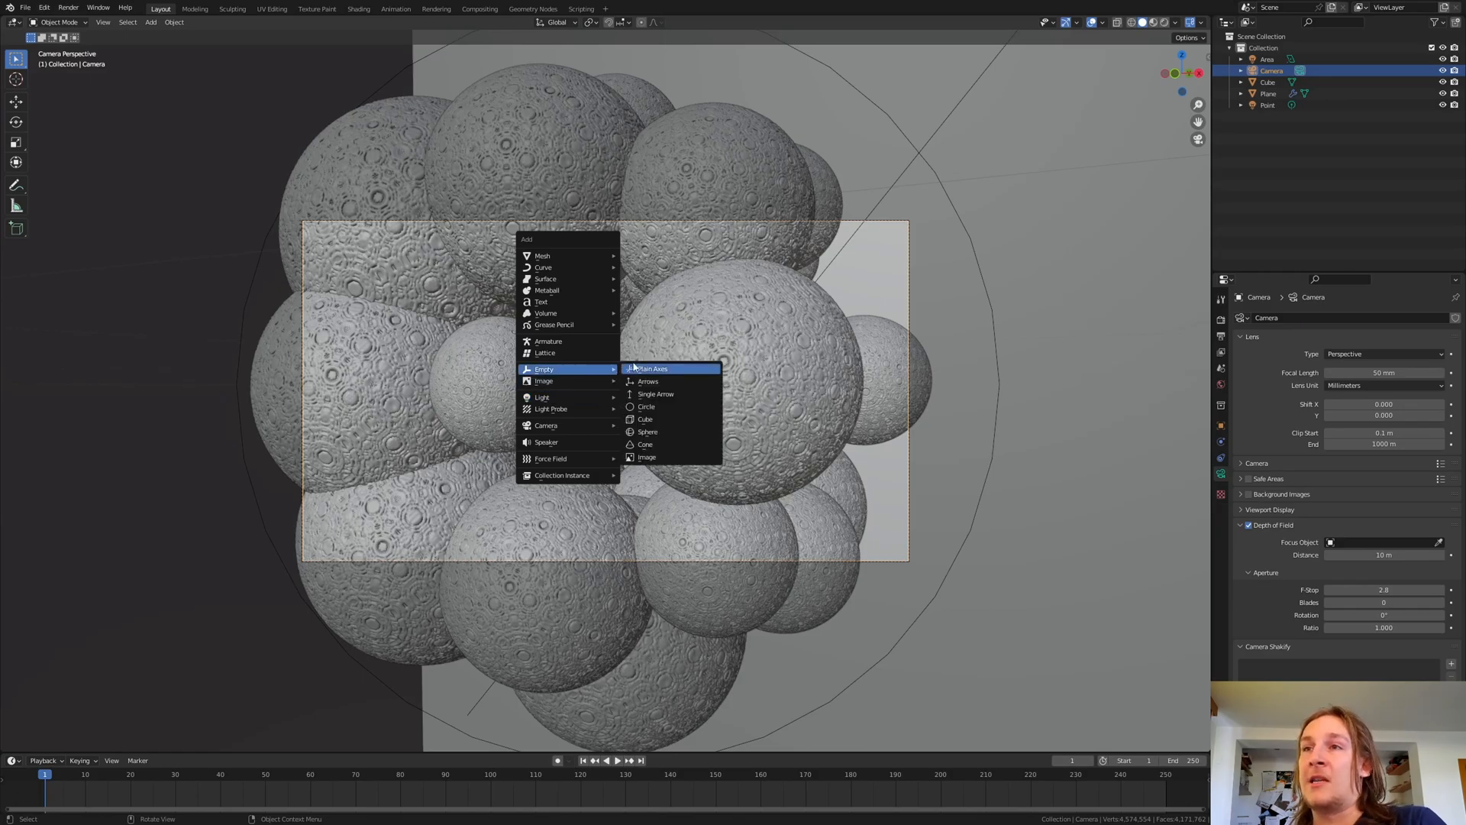
click(633, 366)
key(g)
key(shift+z)
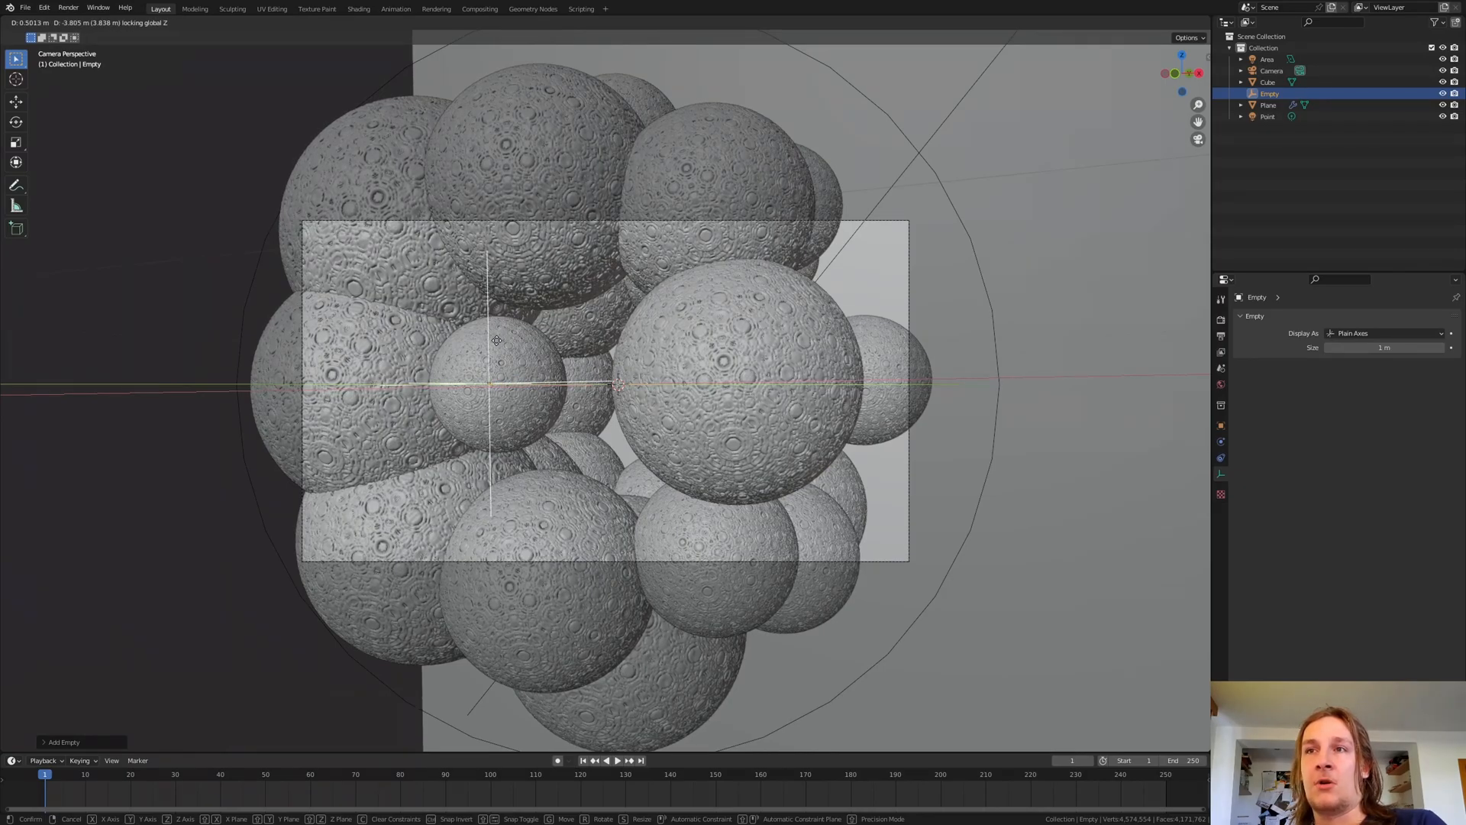
click(496, 343)
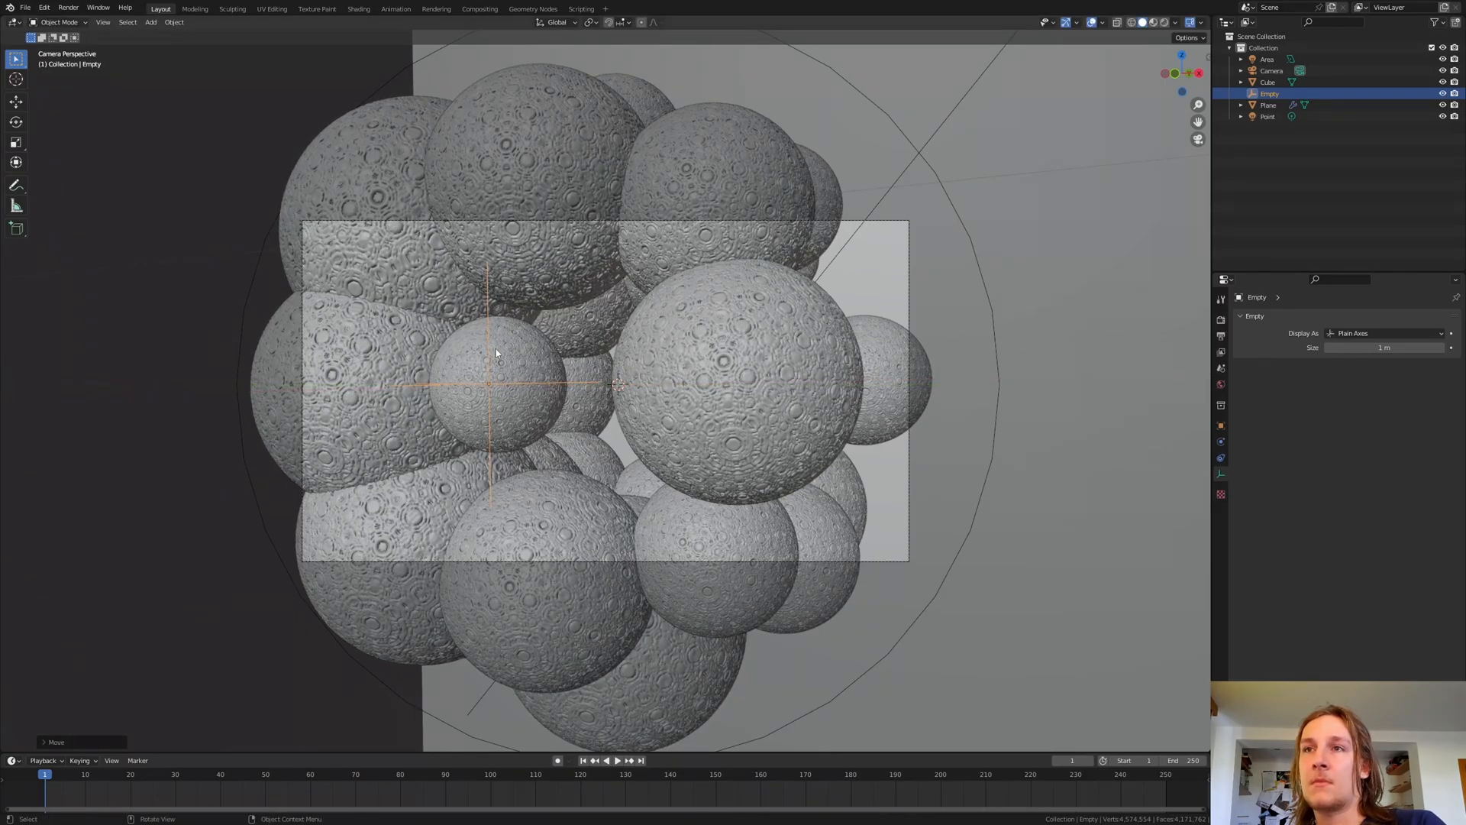
middle_drag(496, 343, 500, 365)
scroll(546, 390, up, 4)
shift+middle_drag(378, 269, 646, 367)
scroll(597, 406, up, 5)
key(KP_0)
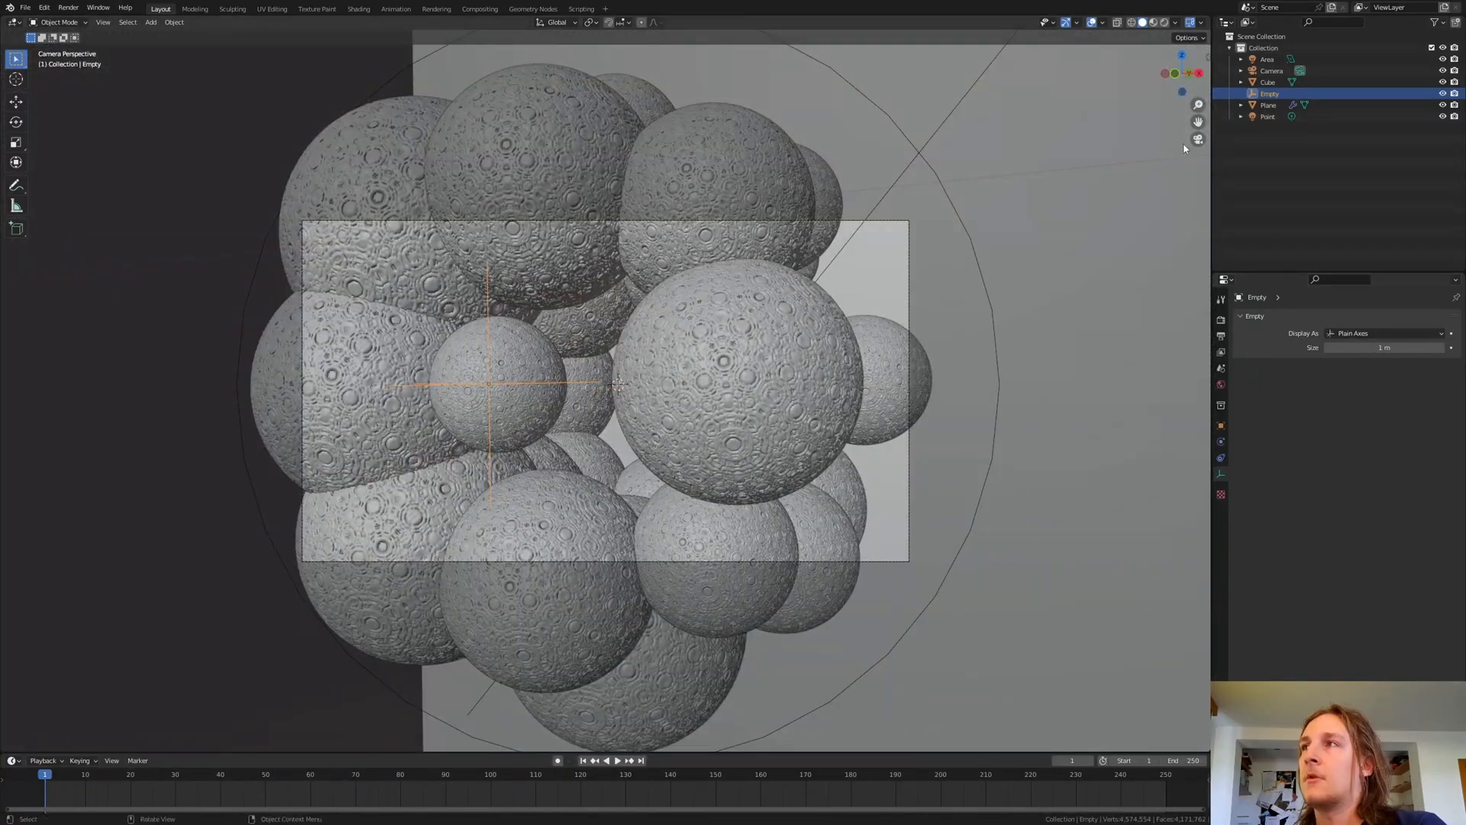
Set the empty as the camera's focus object and its F-Stop to 0.4.
click(1175, 23)
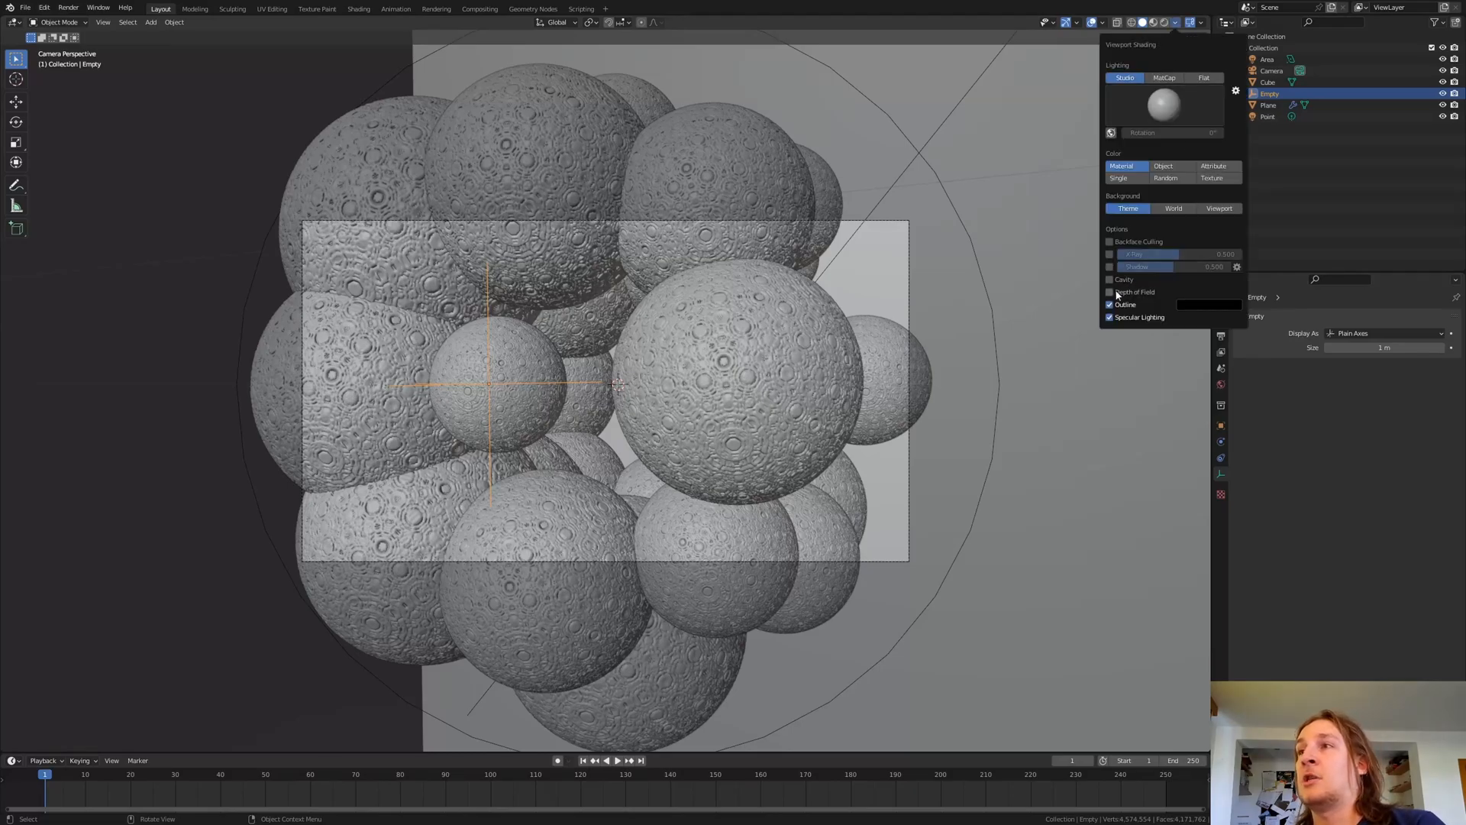
click(1271, 71)
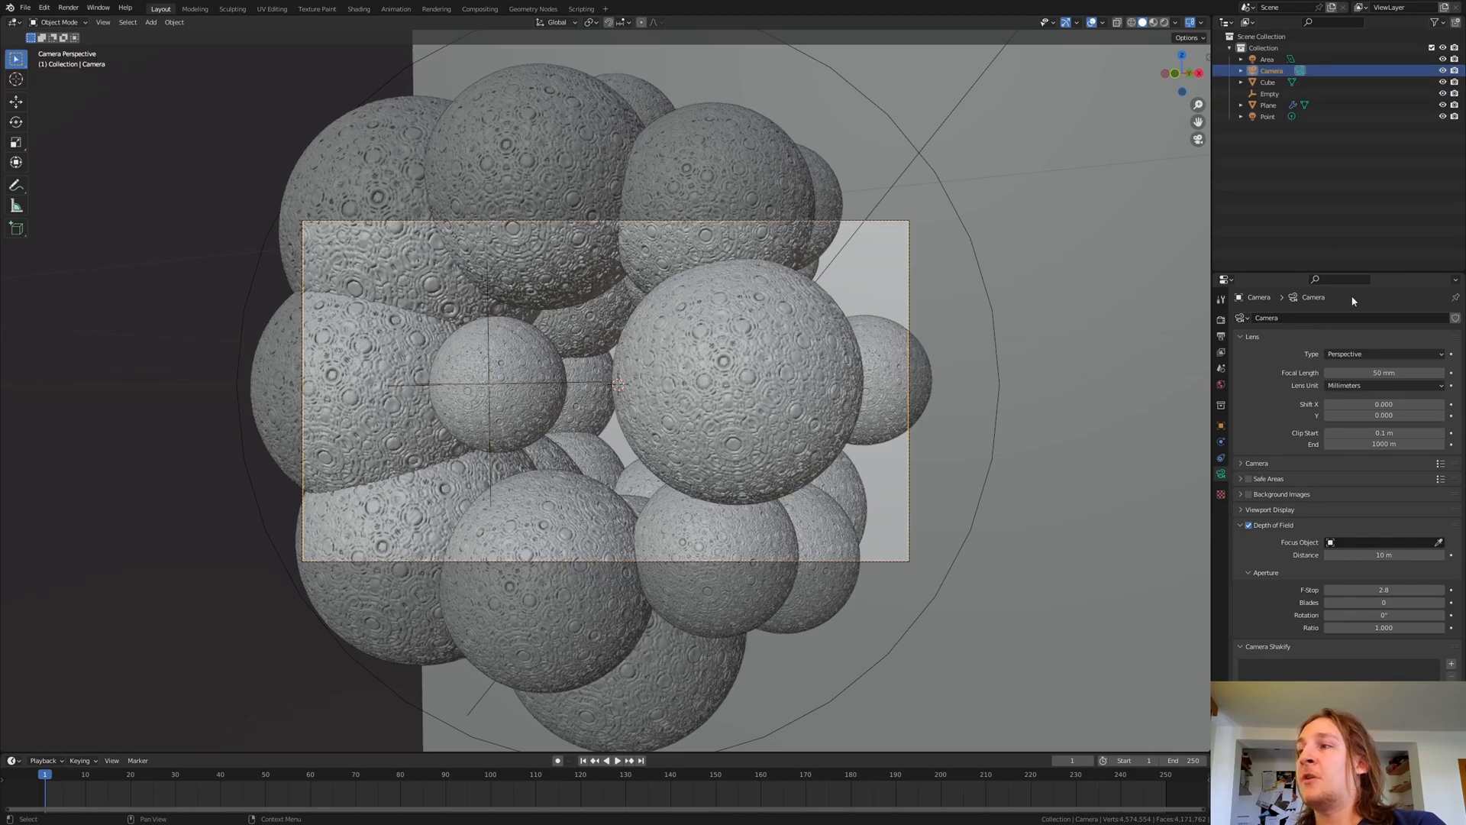
click(1378, 542)
click(1375, 594)
click(1383, 589)
key(BackSpace)
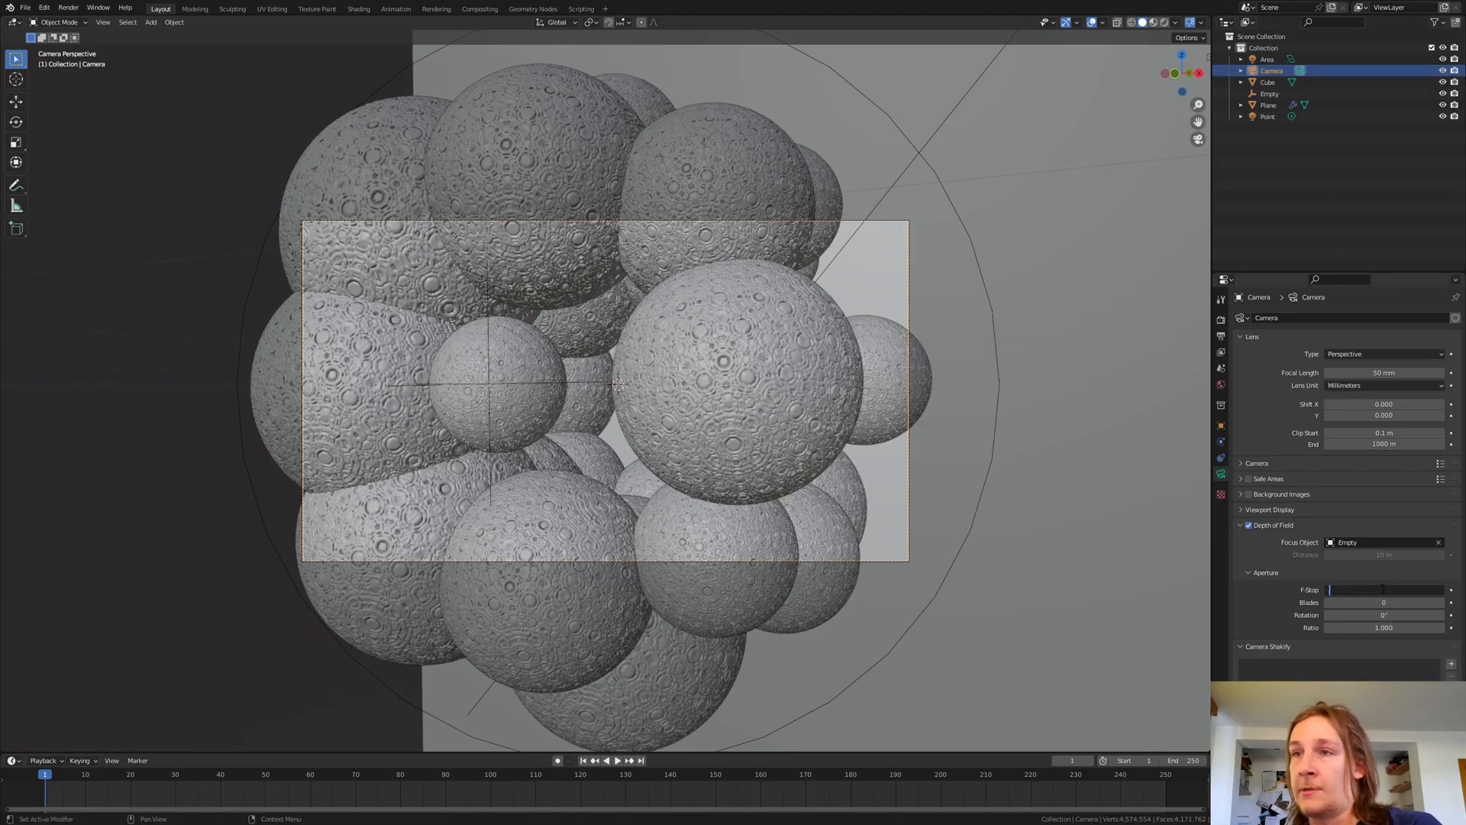
text(.4)
key(Return)
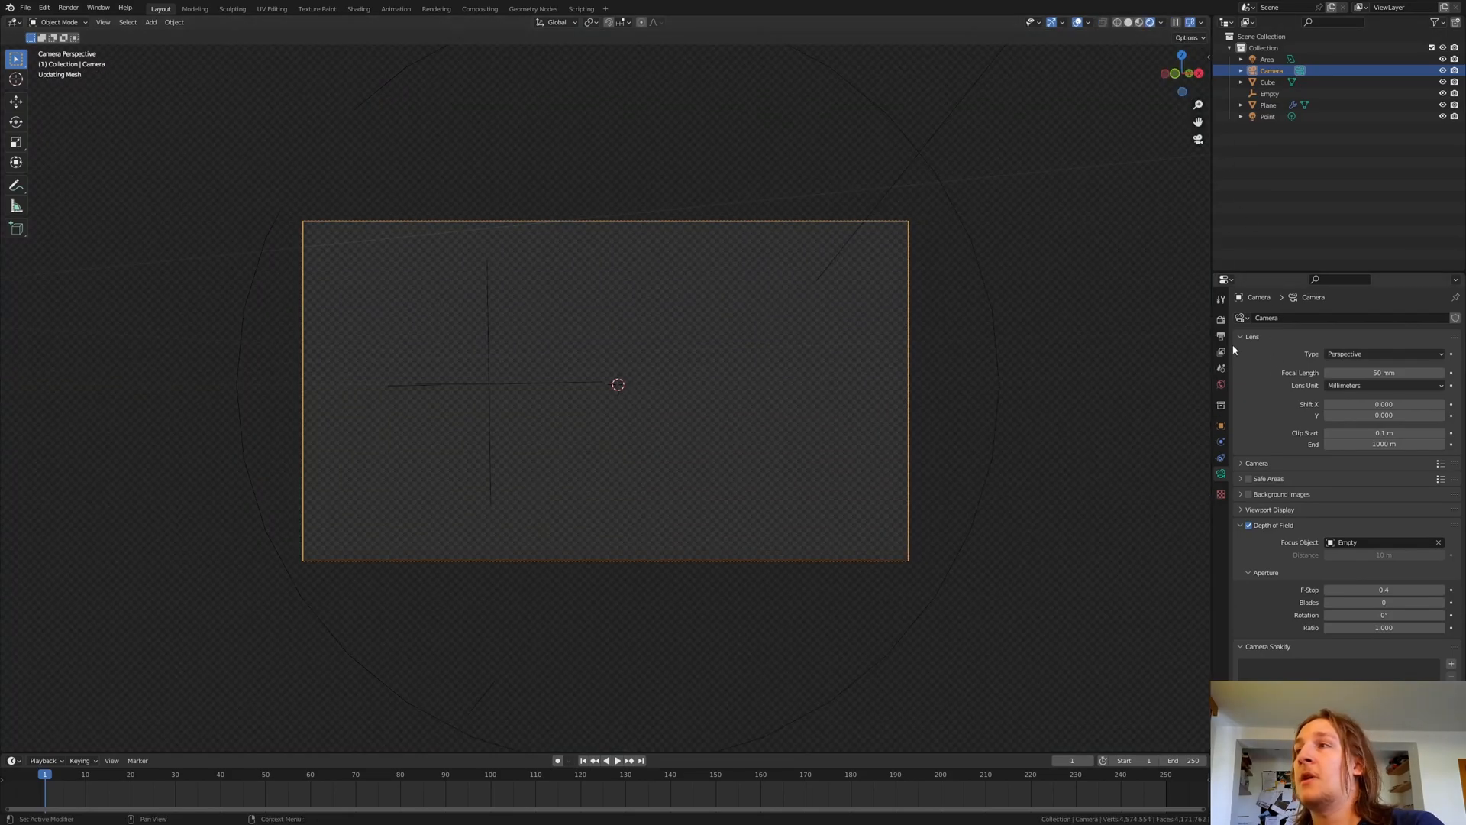
Set the render's Max Samples to 384 and choose a higher-contrast colour management Look.
click(1221, 320)
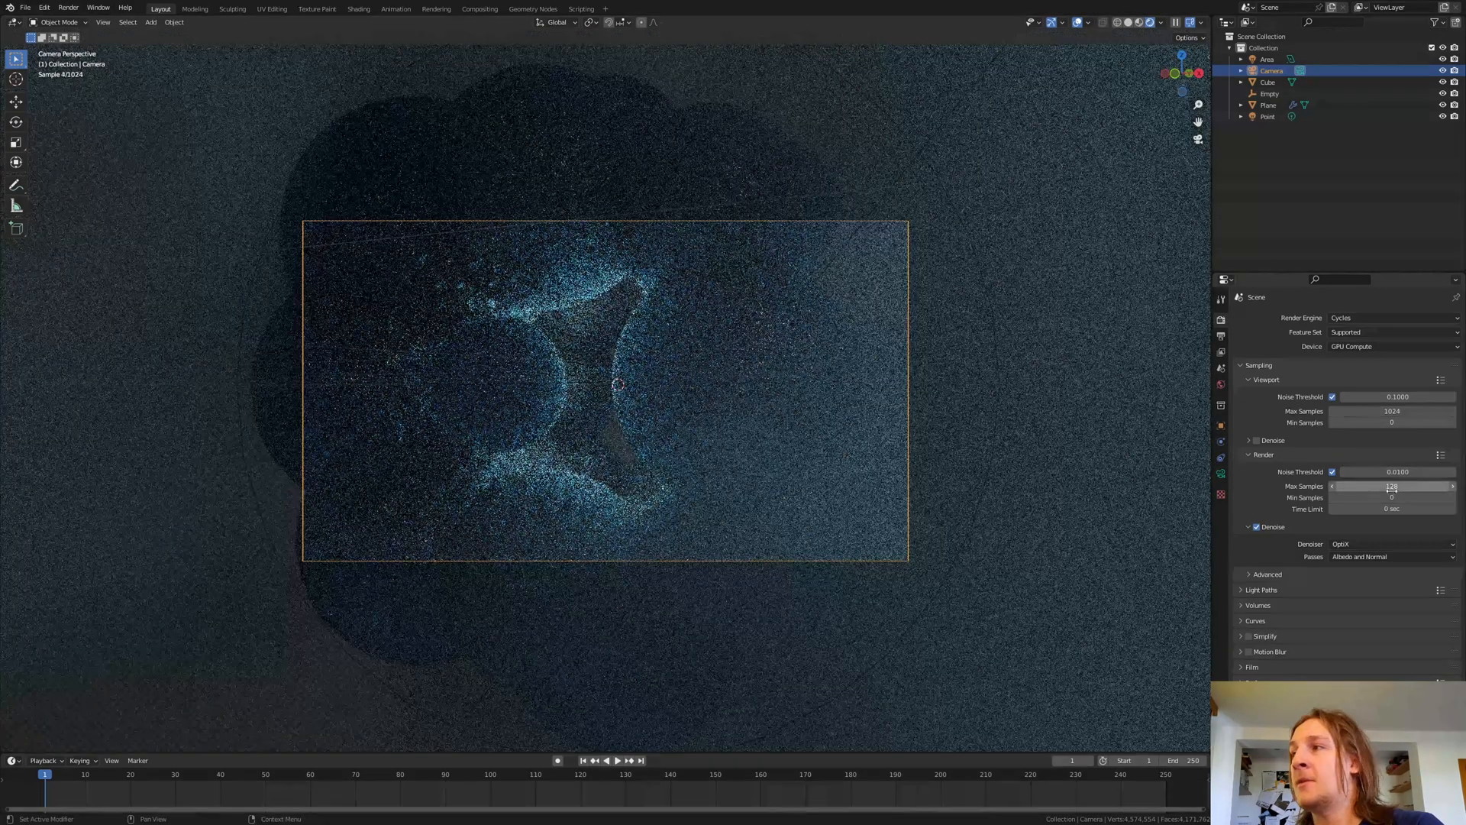
click(1412, 489)
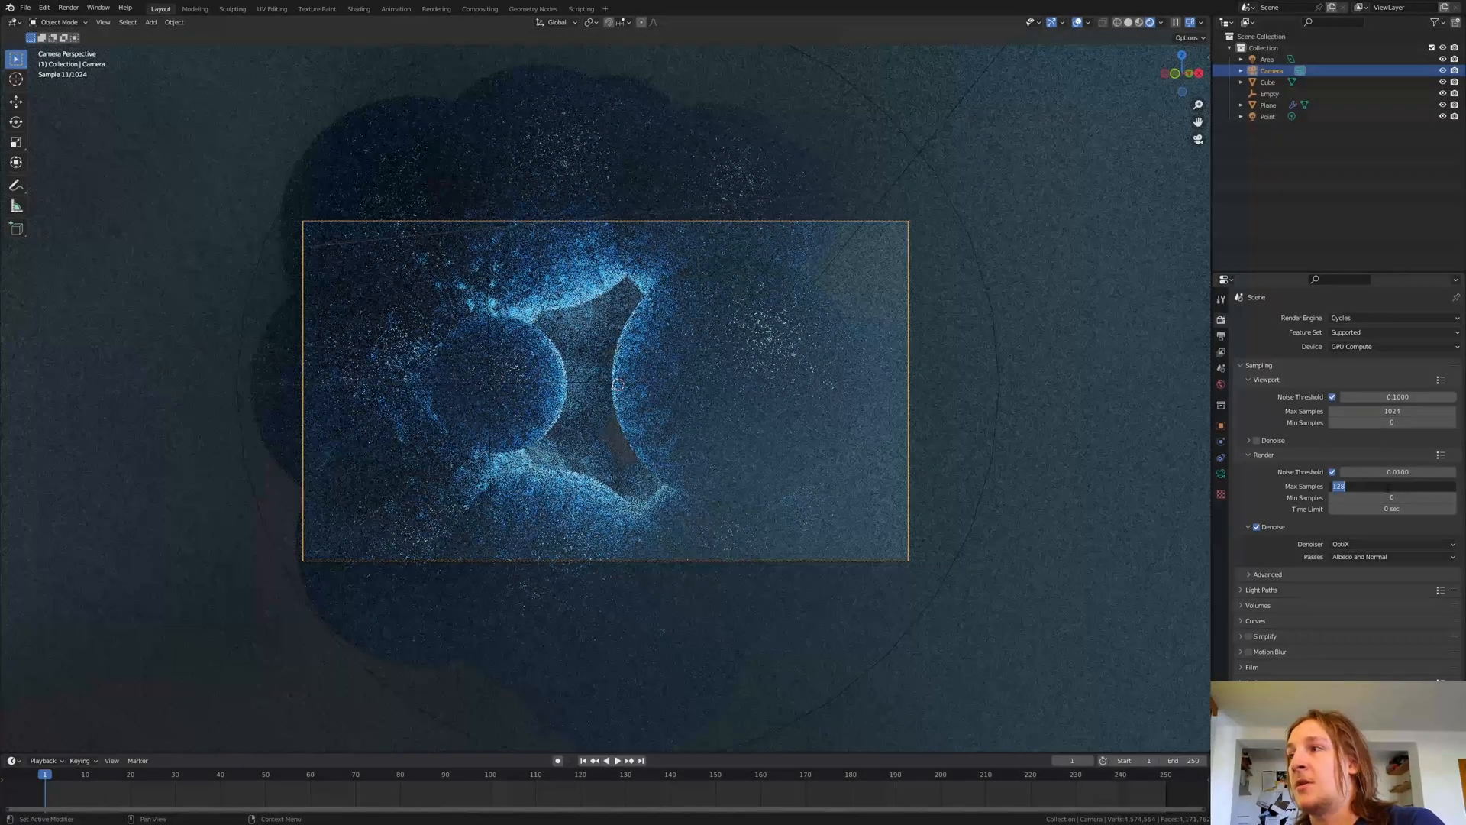
text(384)
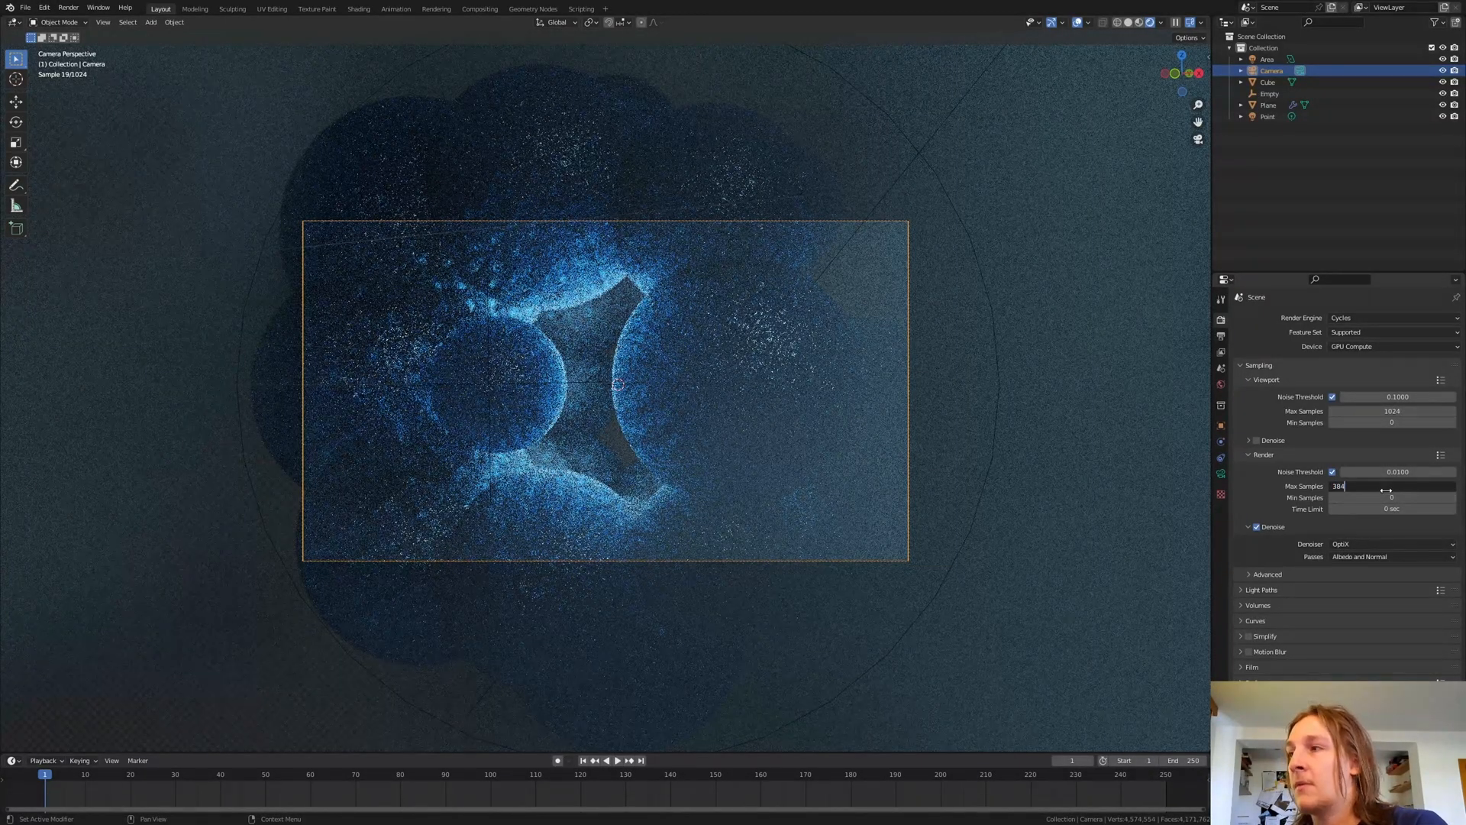
key(Return)
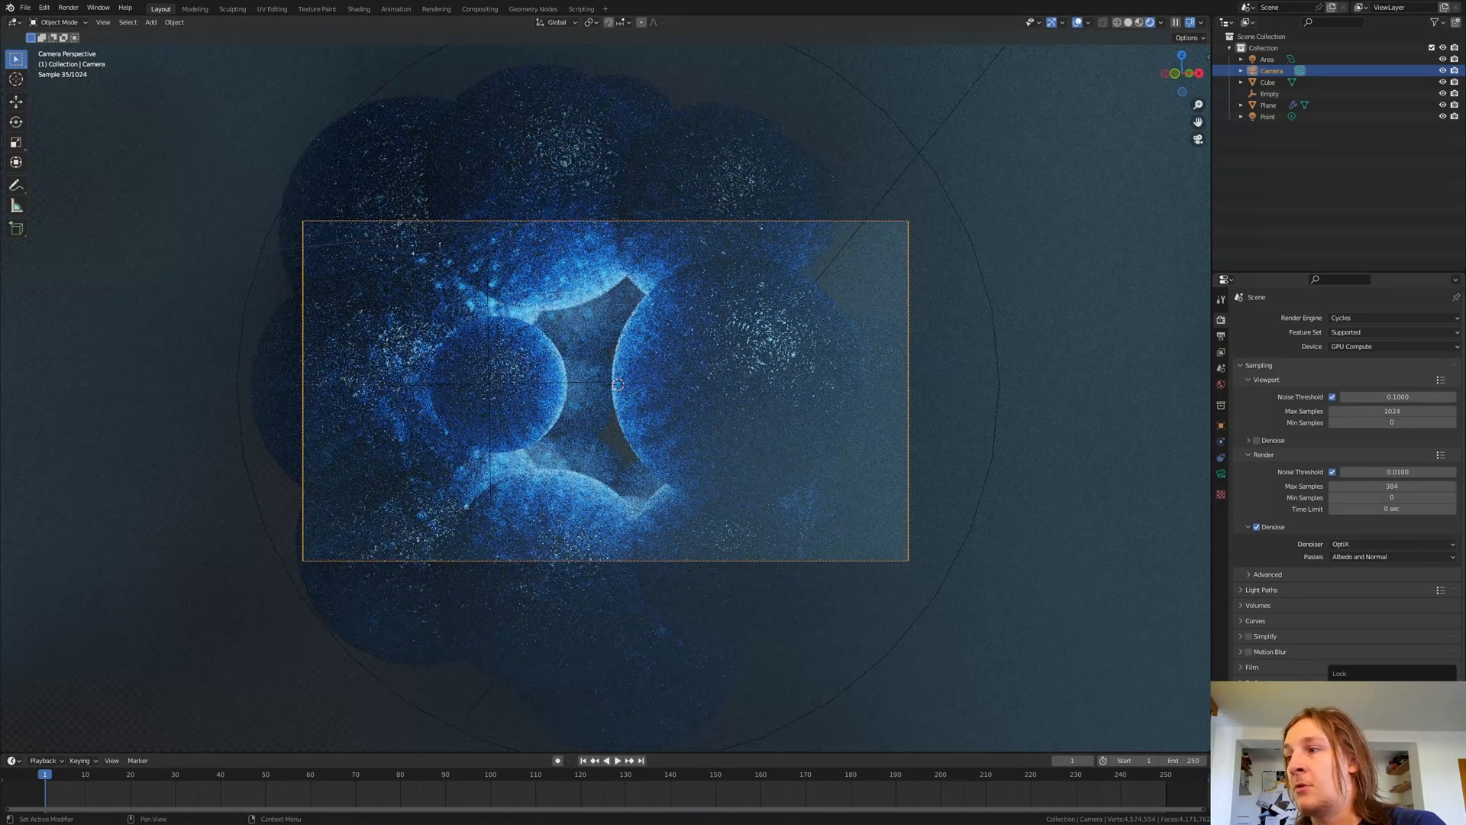
click(1363, 709)
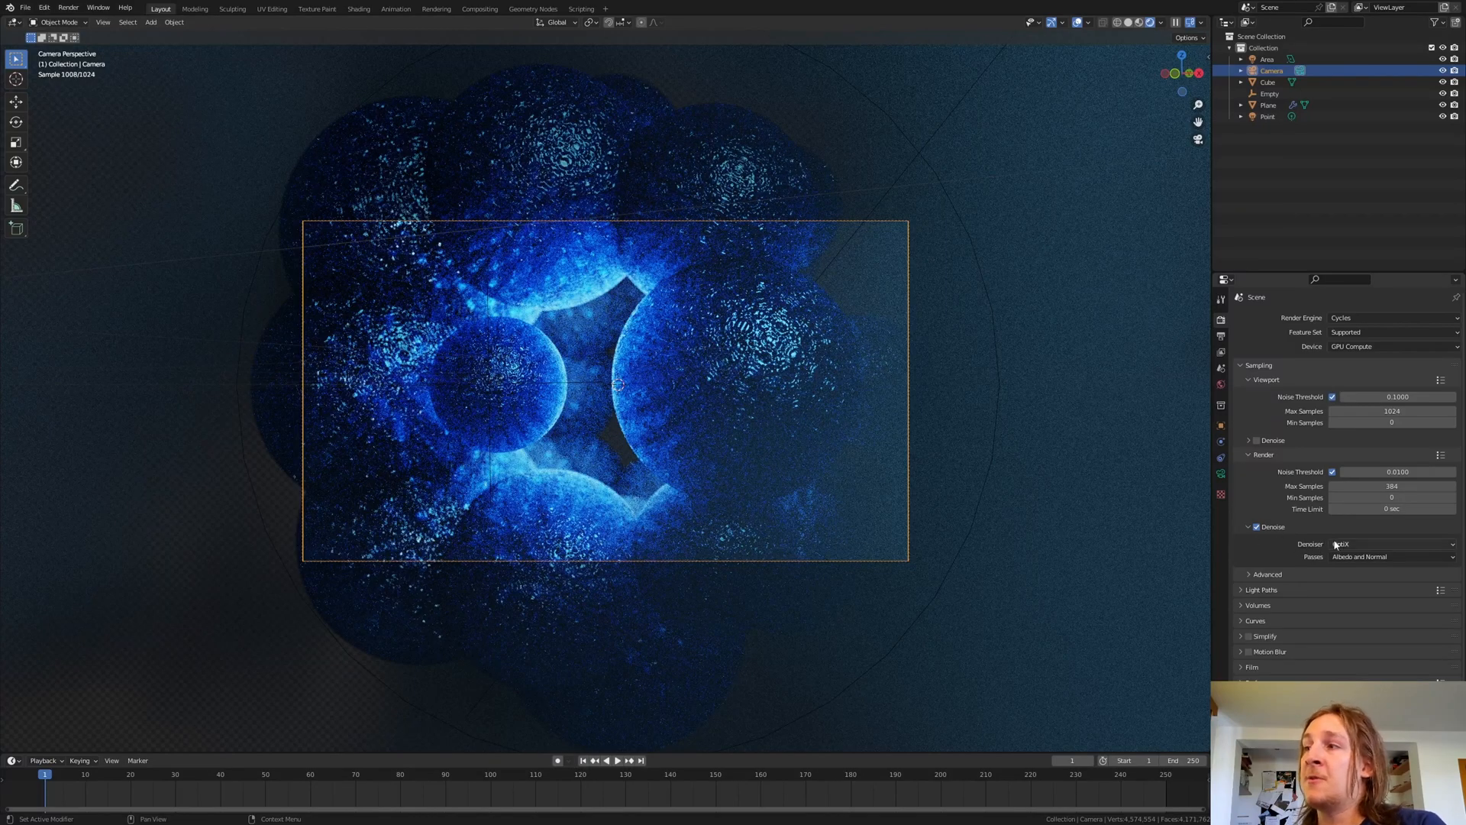
click(1363, 544)
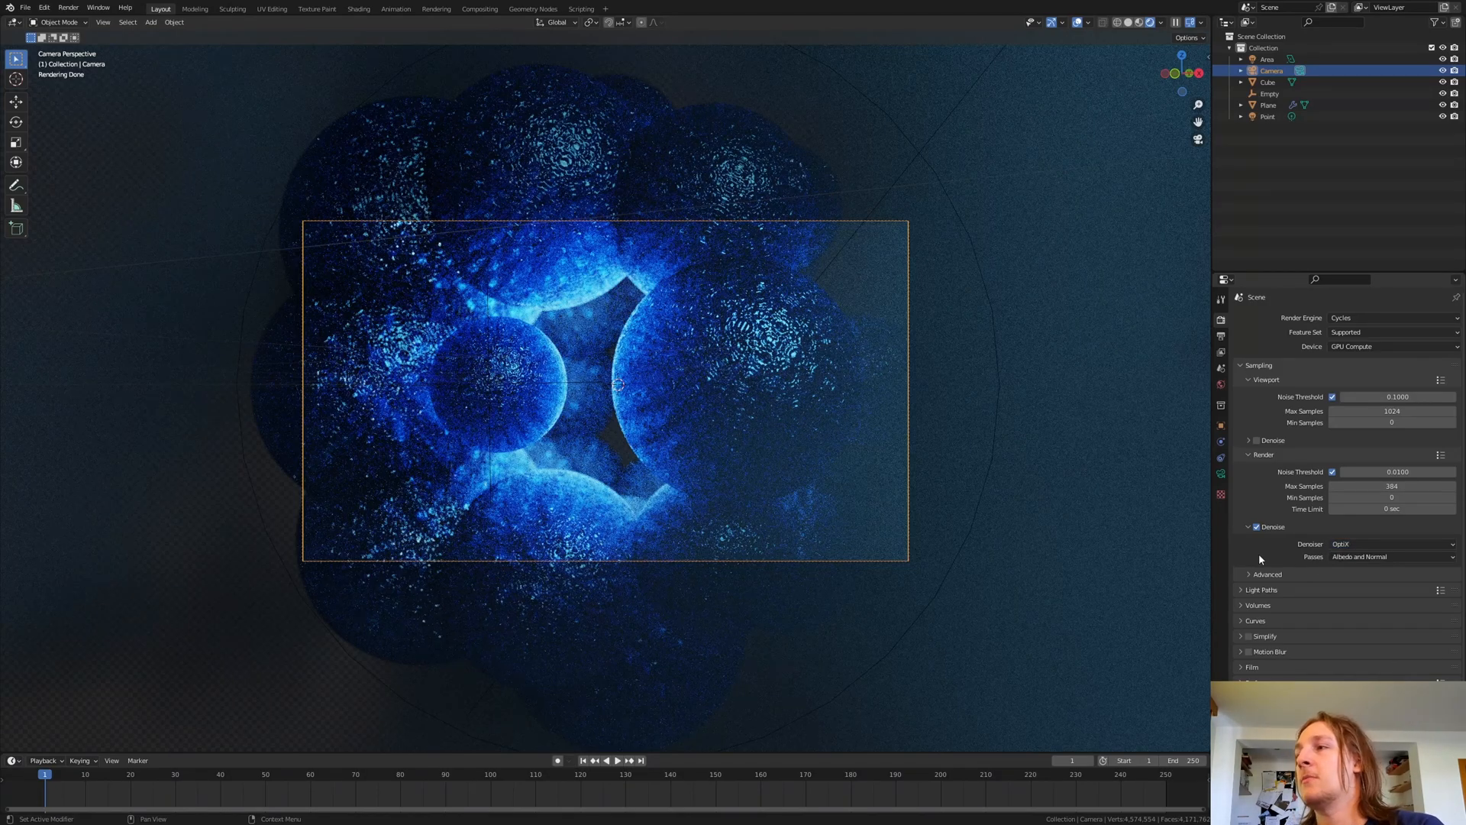
With the compositing node setup open, save the file and render the final image.
click(480, 10)
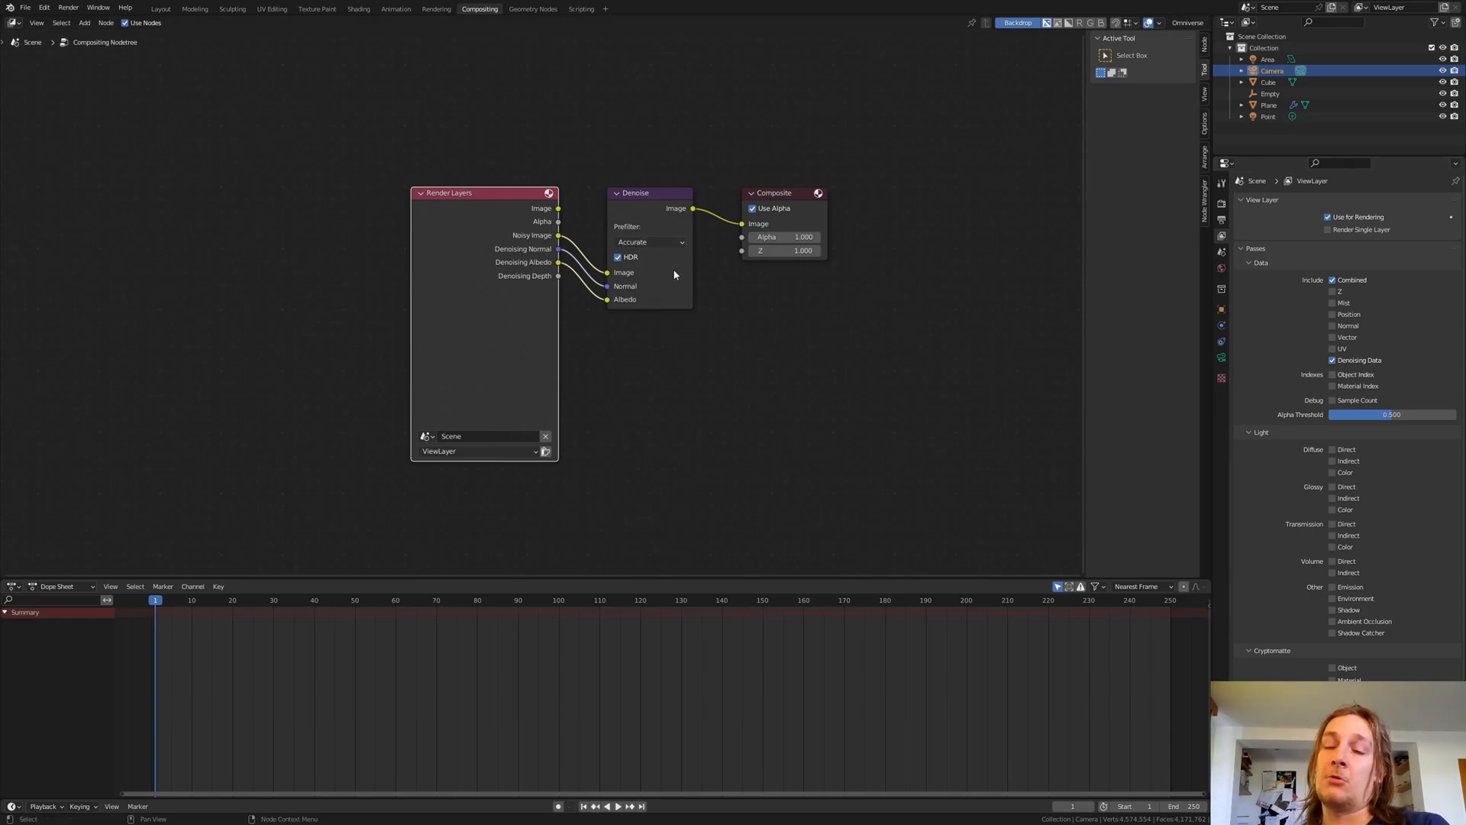
click(849, 387)
key(ctrl+s)
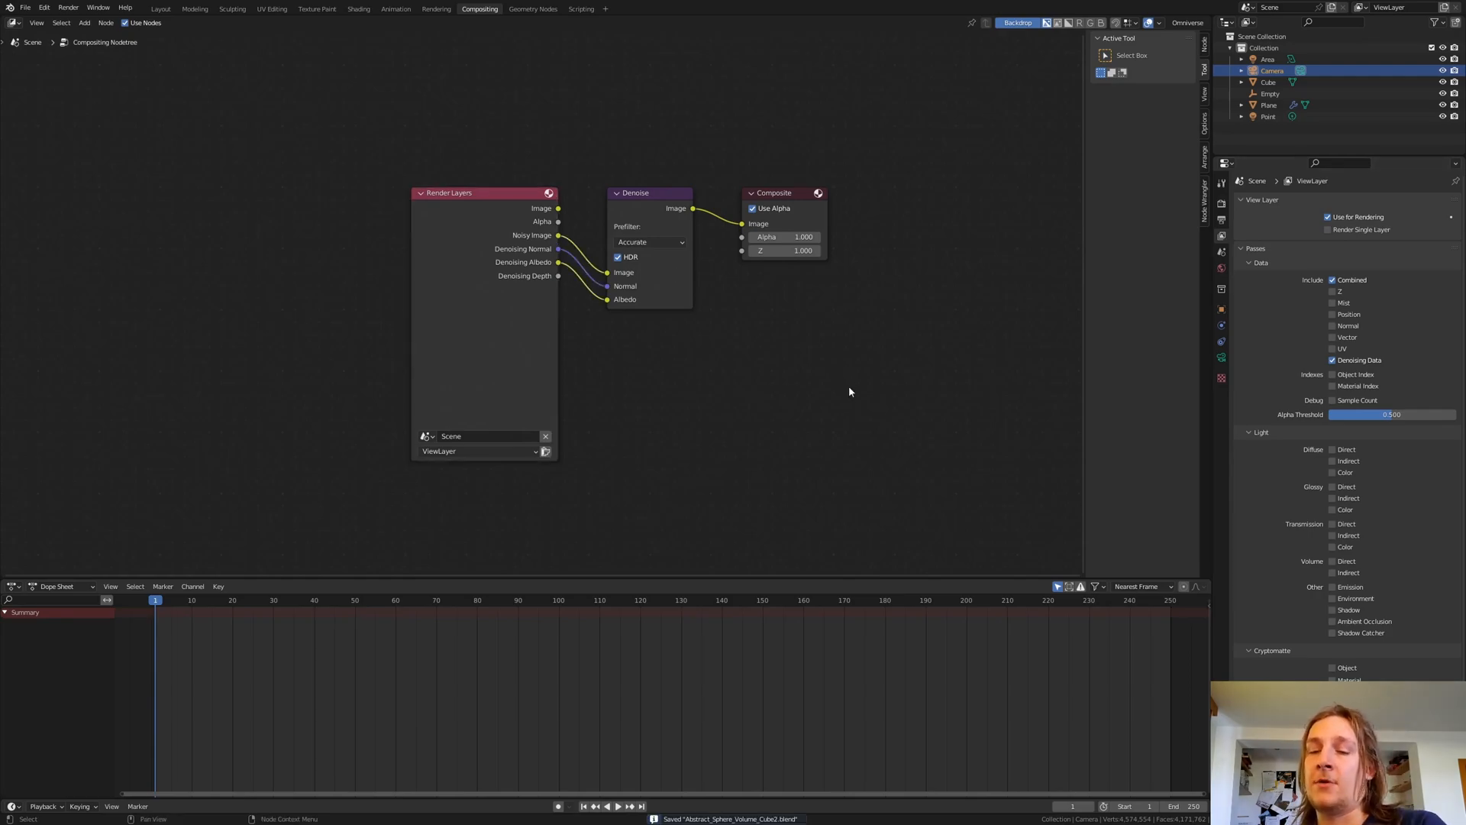
key(F12)
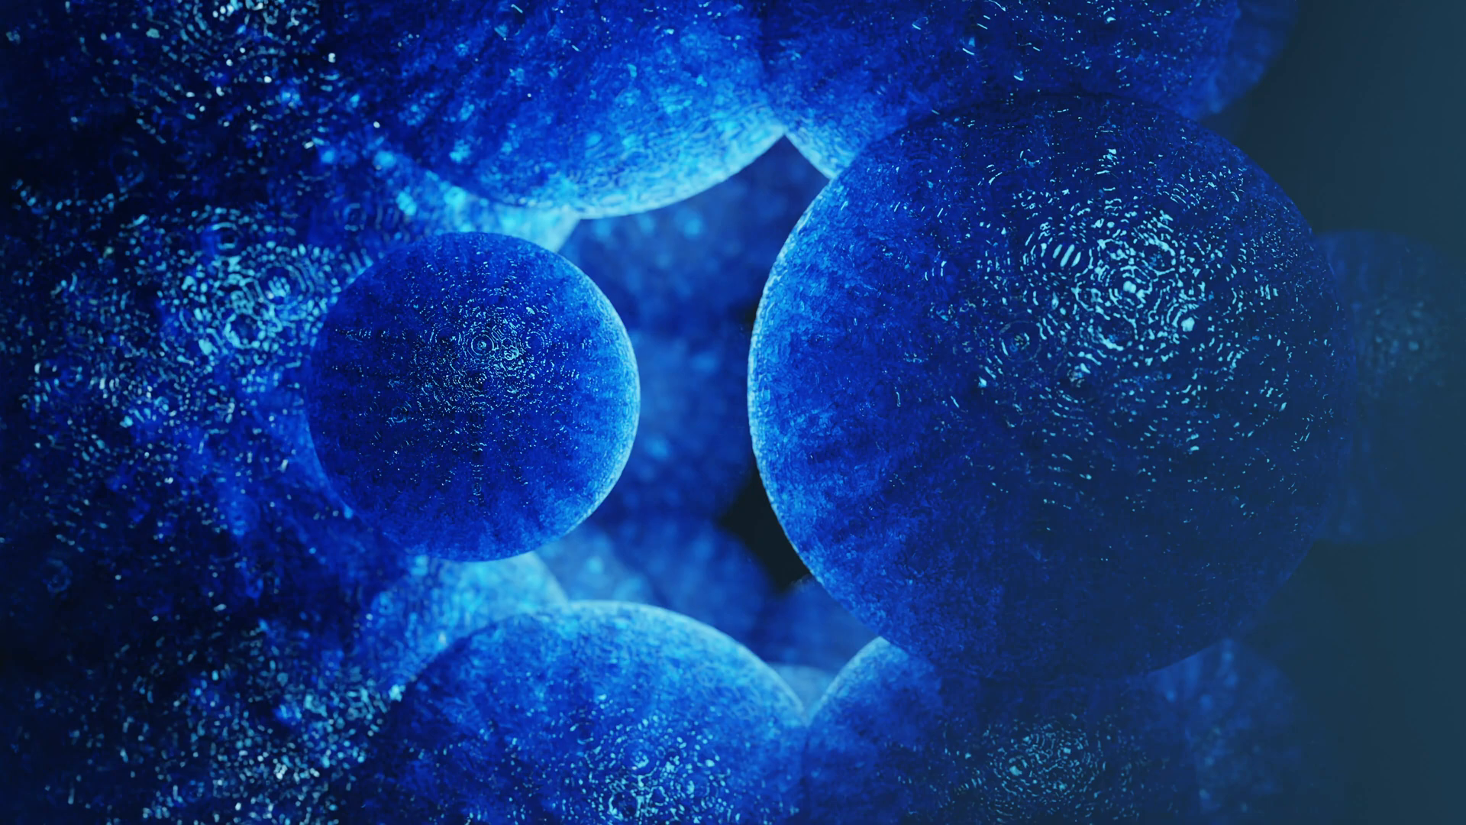